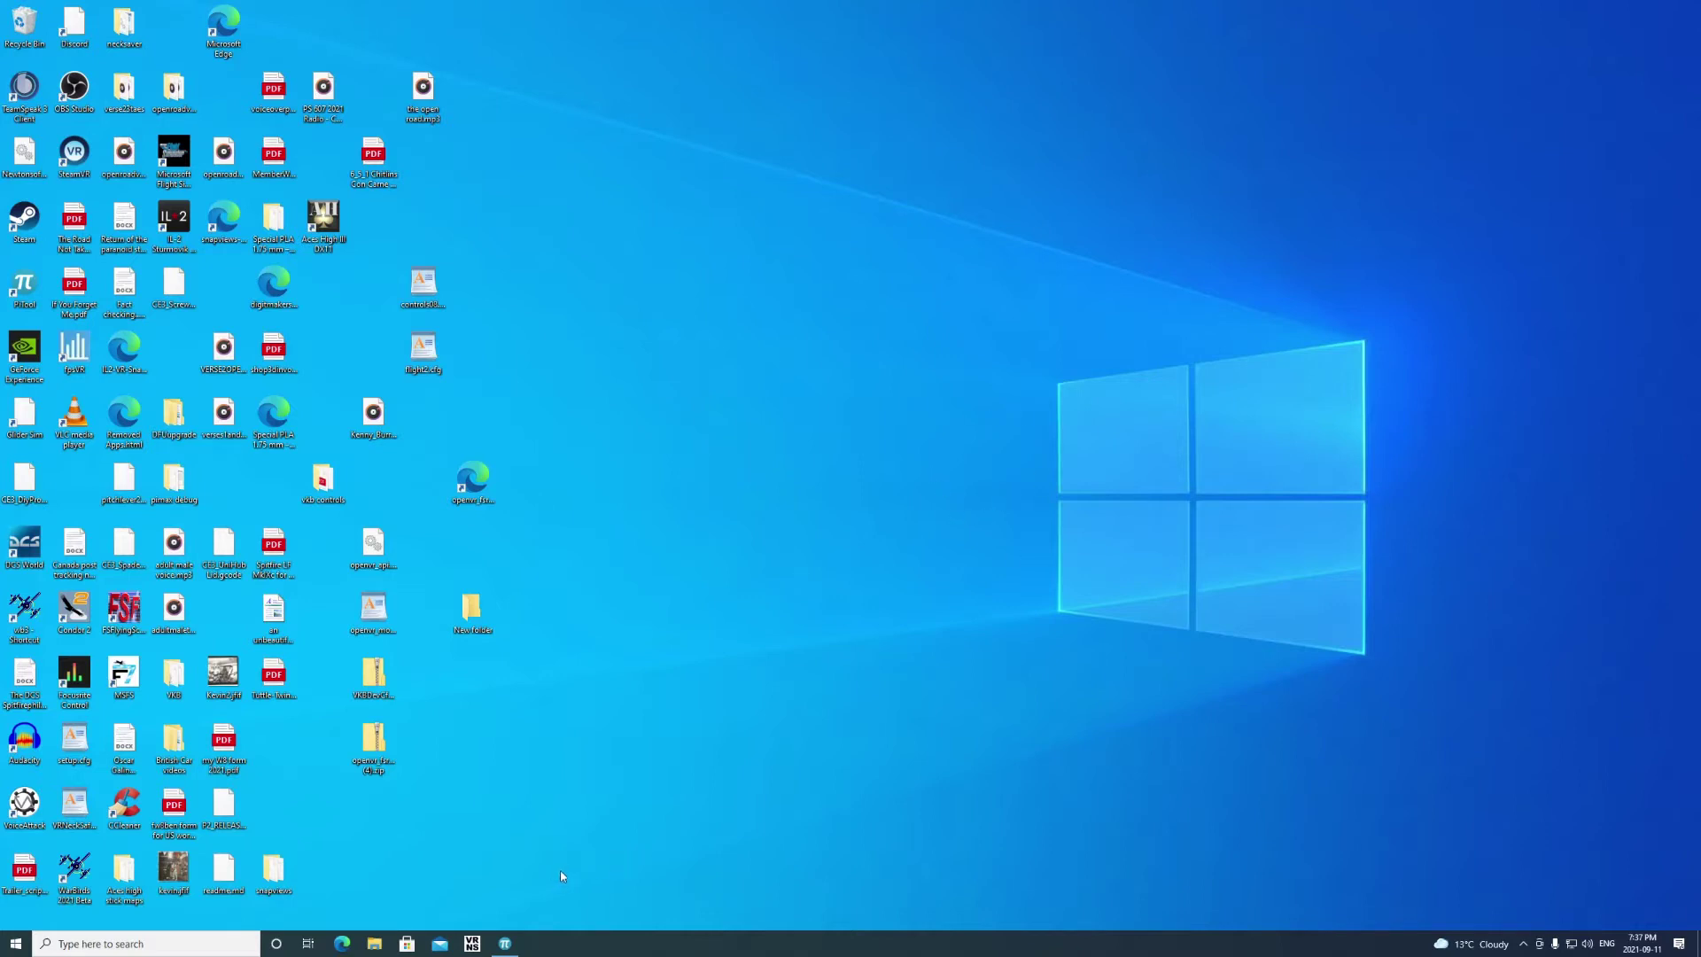
- Bring PiTool up, centre its window on screen, and show the General settings
{"action": "left_click", "coordinate": [504, 944]}
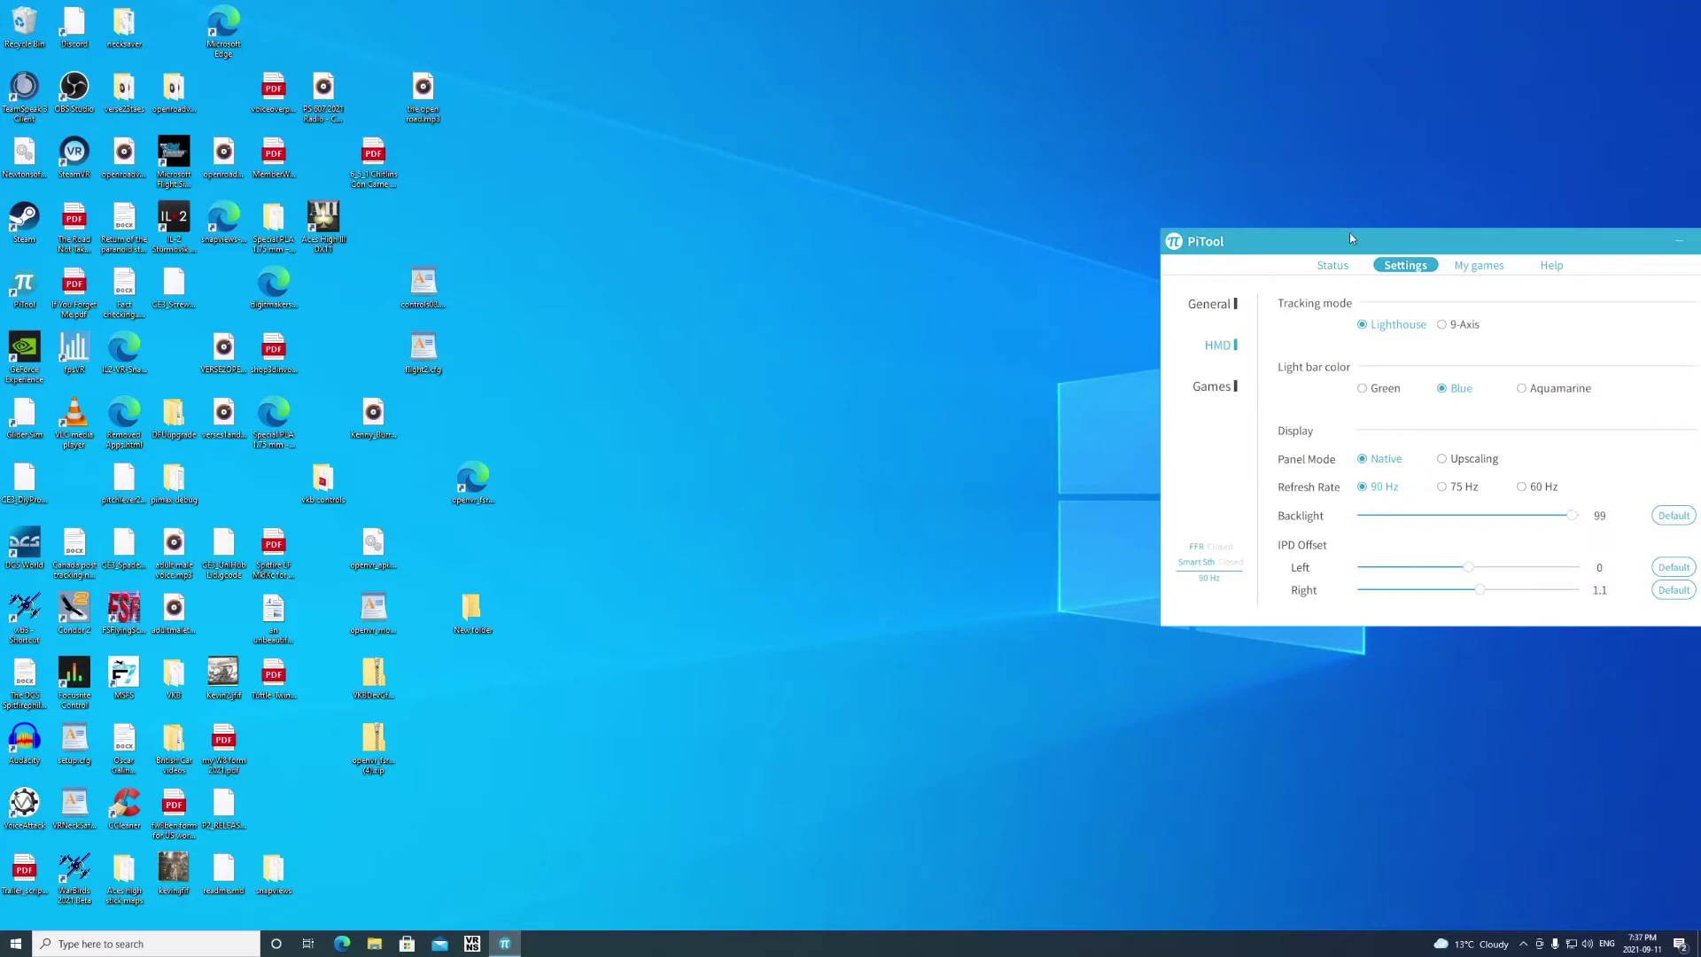
{"action": "left_click_drag", "start_coordinate": [1349, 233], "coordinate": [919, 225]}
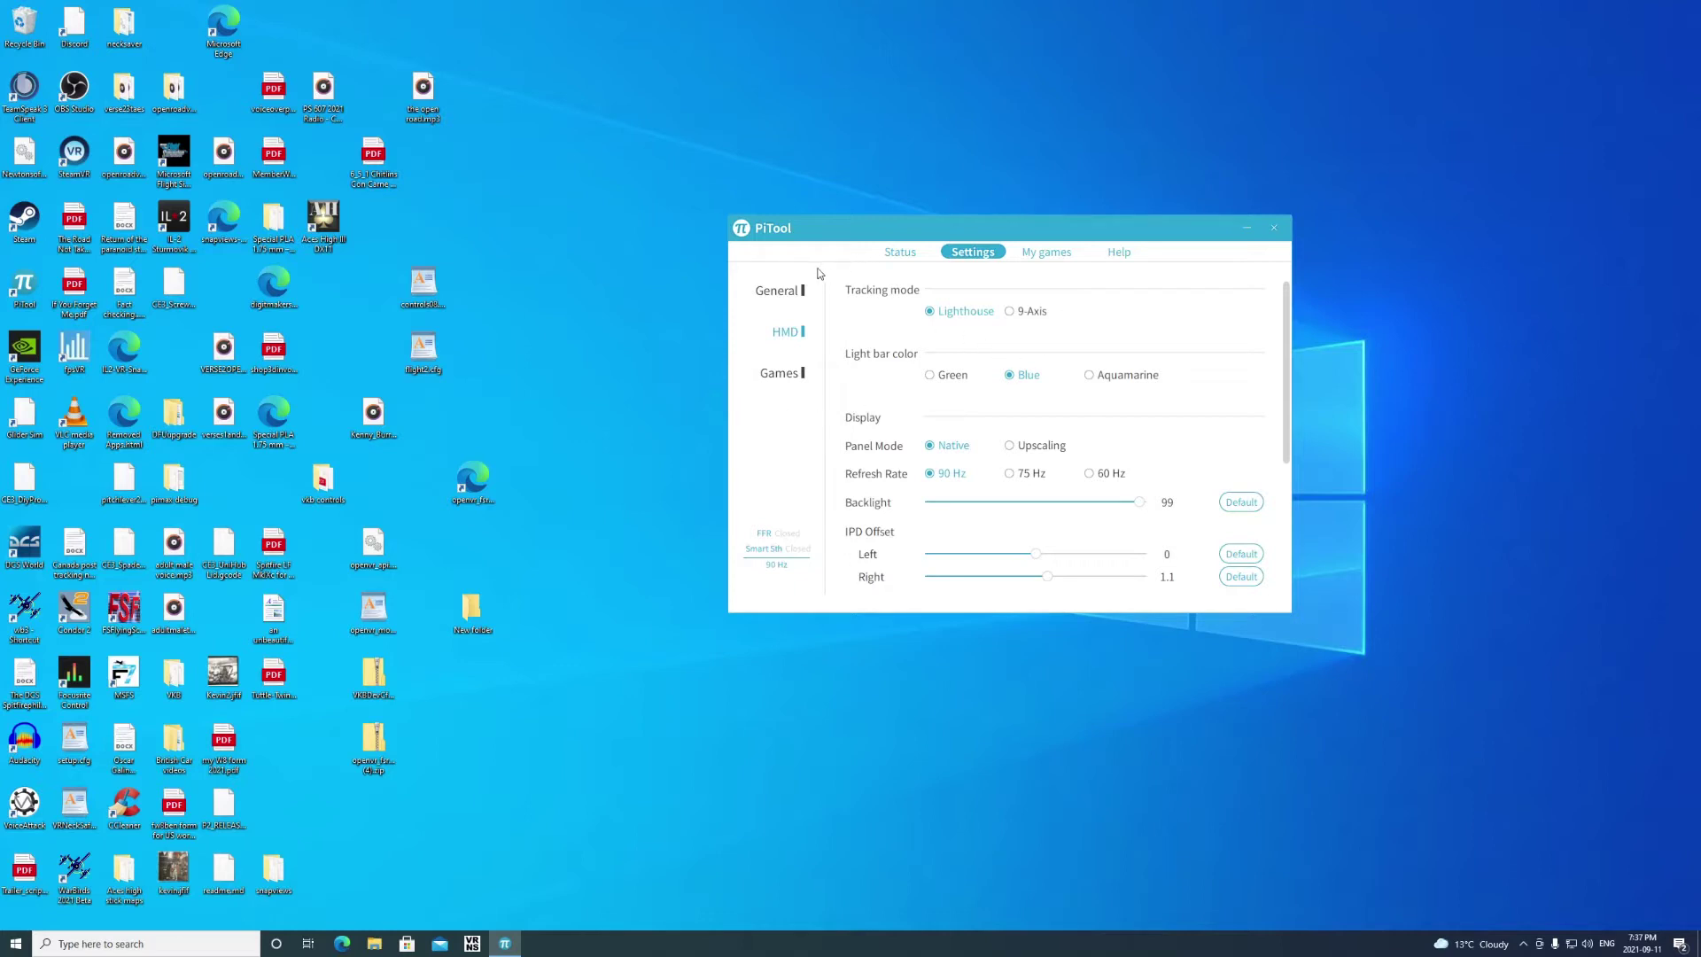
{"action": "left_click", "coordinate": [776, 293]}
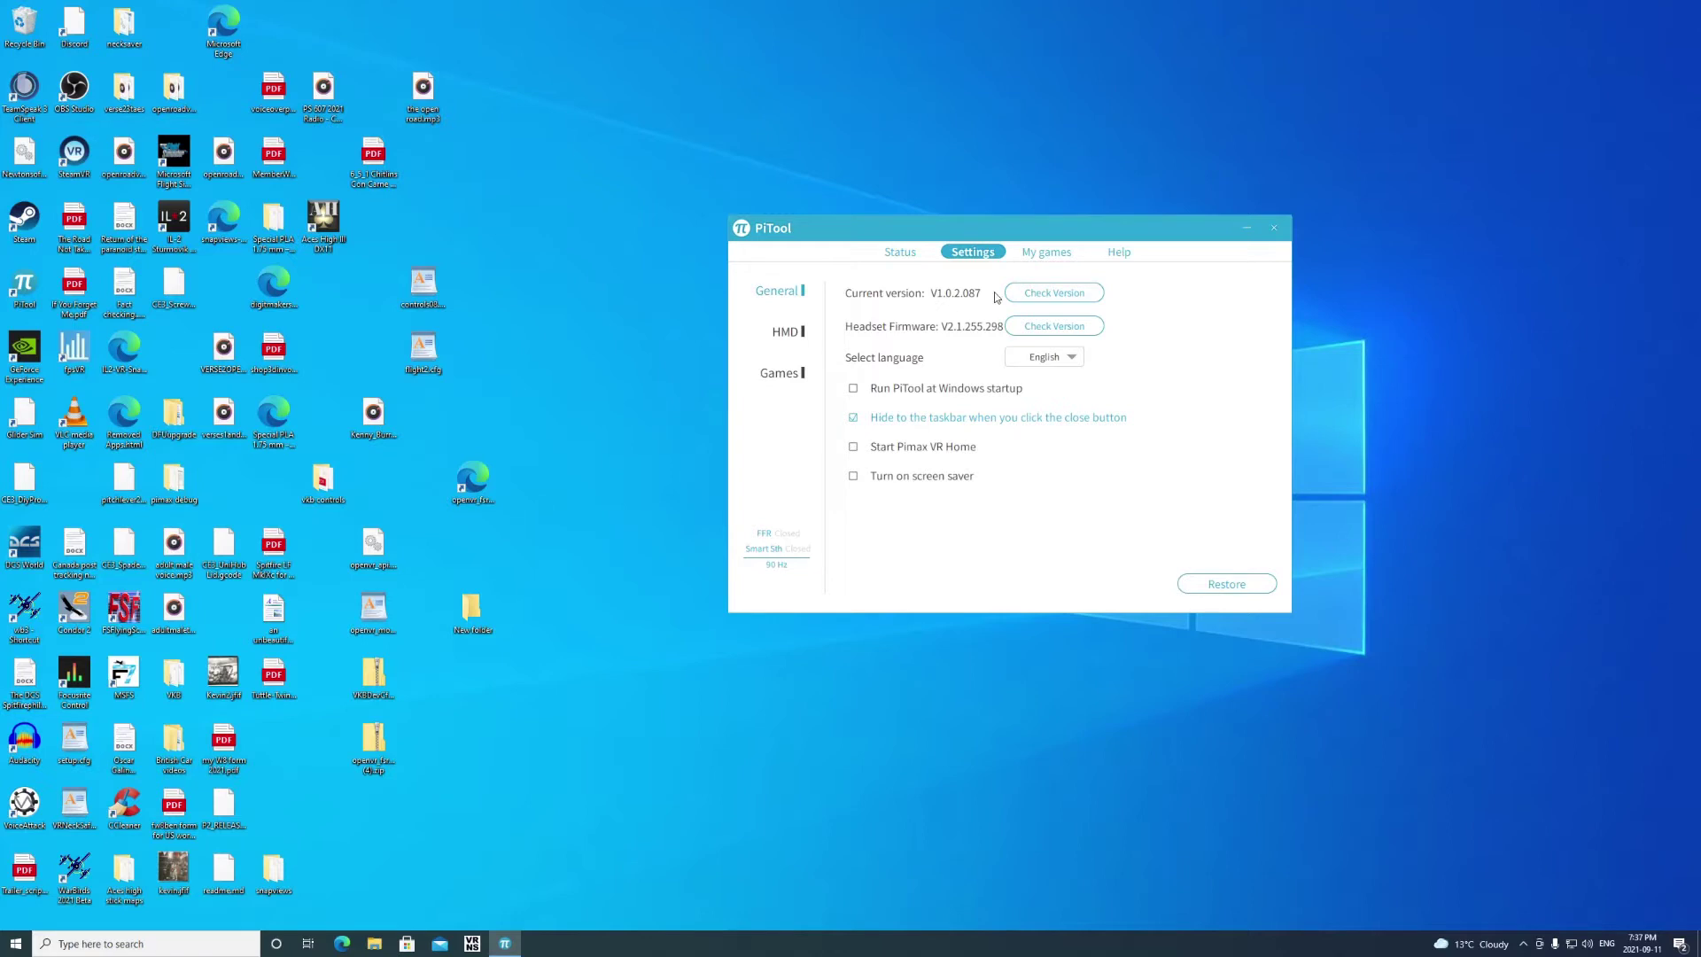
- Check the PiTool and headset firmware versions, confirming no updates are available
{"action": "left_click", "coordinate": [1032, 297]}
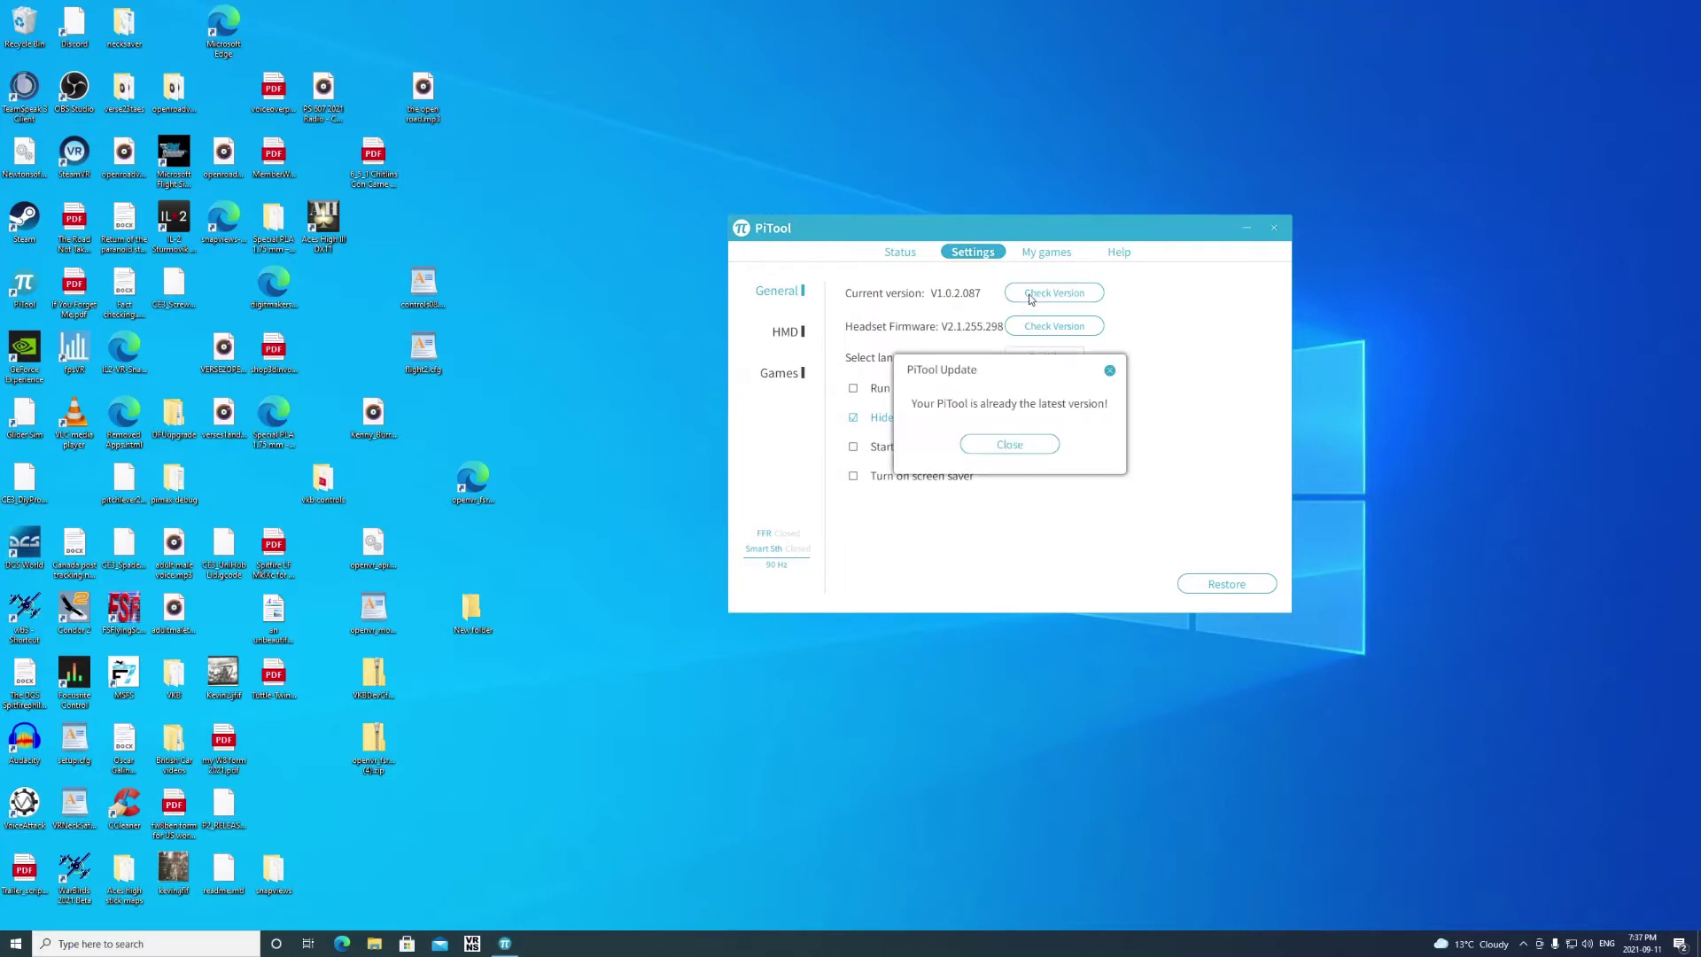
{"action": "left_click", "coordinate": [1110, 370]}
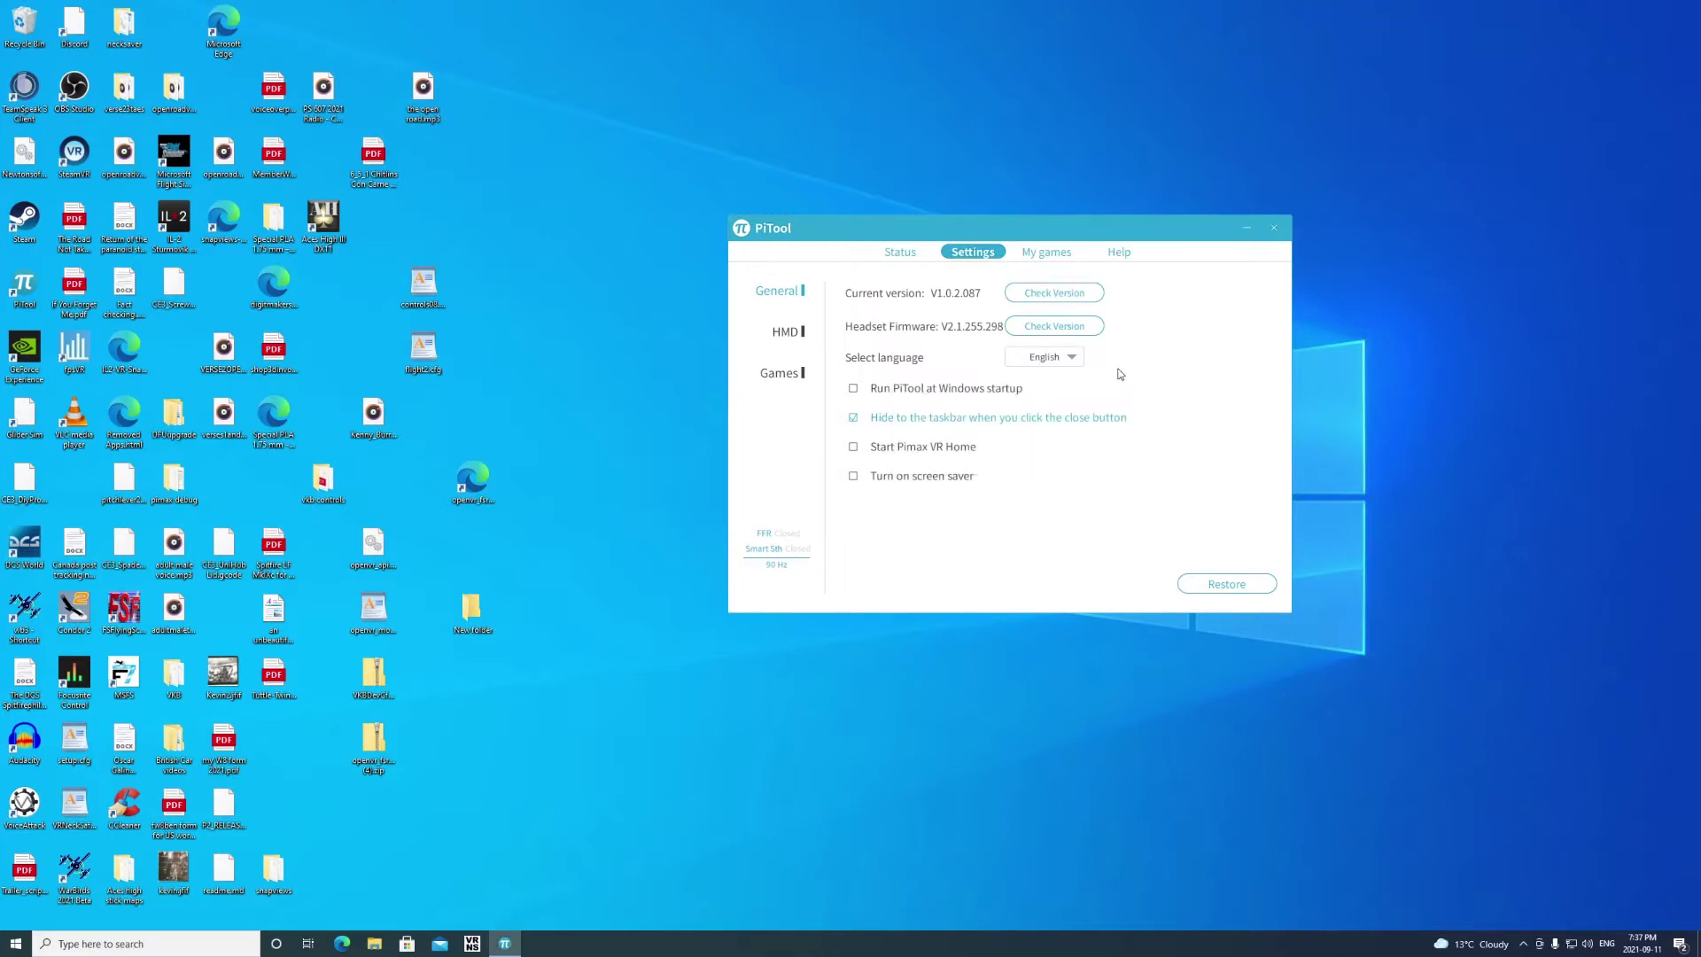
{"action": "left_click", "coordinate": [1069, 334]}
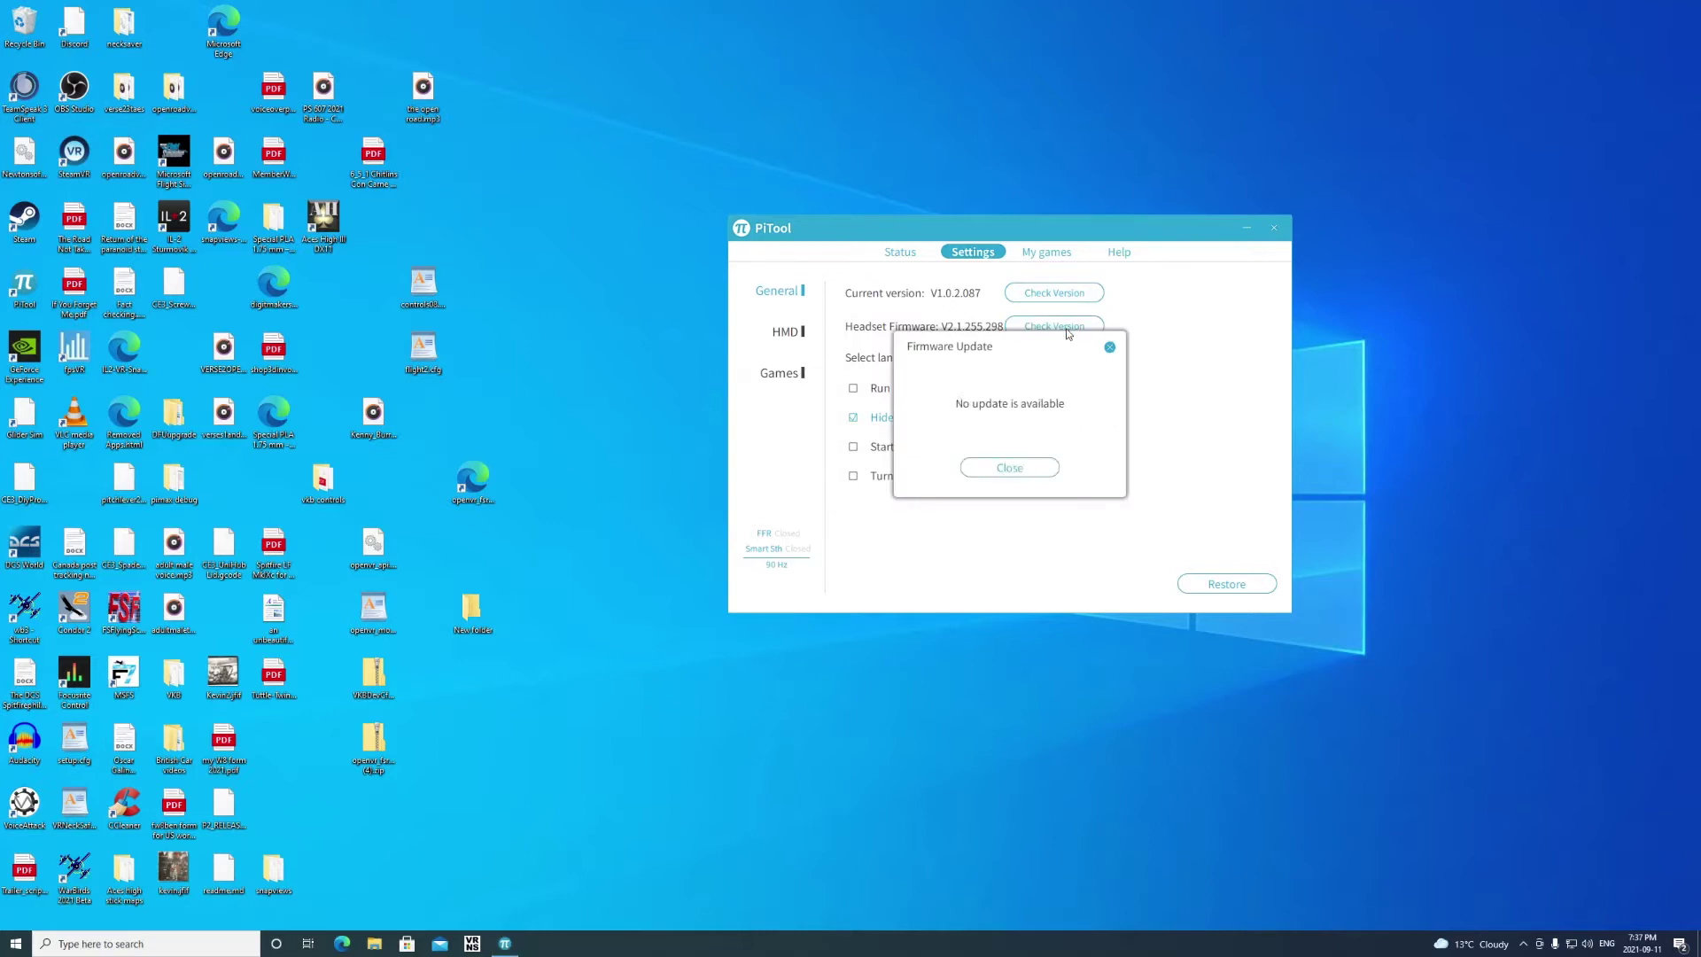
{"action": "left_click", "coordinate": [1110, 348]}
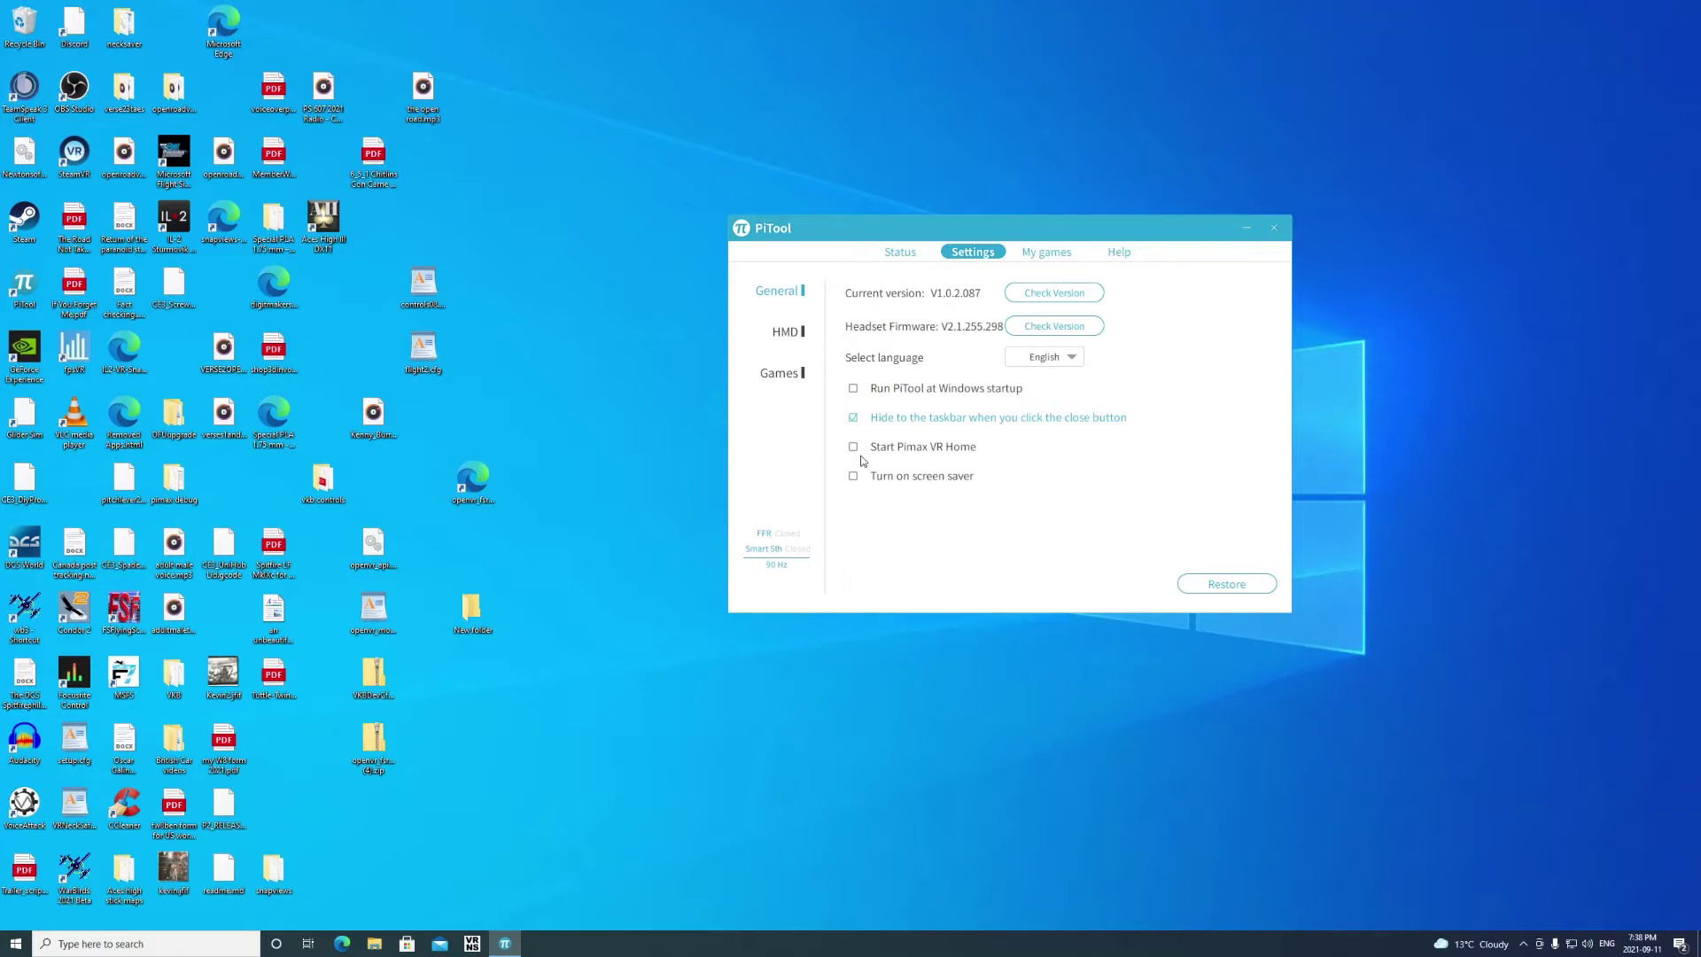
{"action": "left_click", "coordinate": [915, 255]}
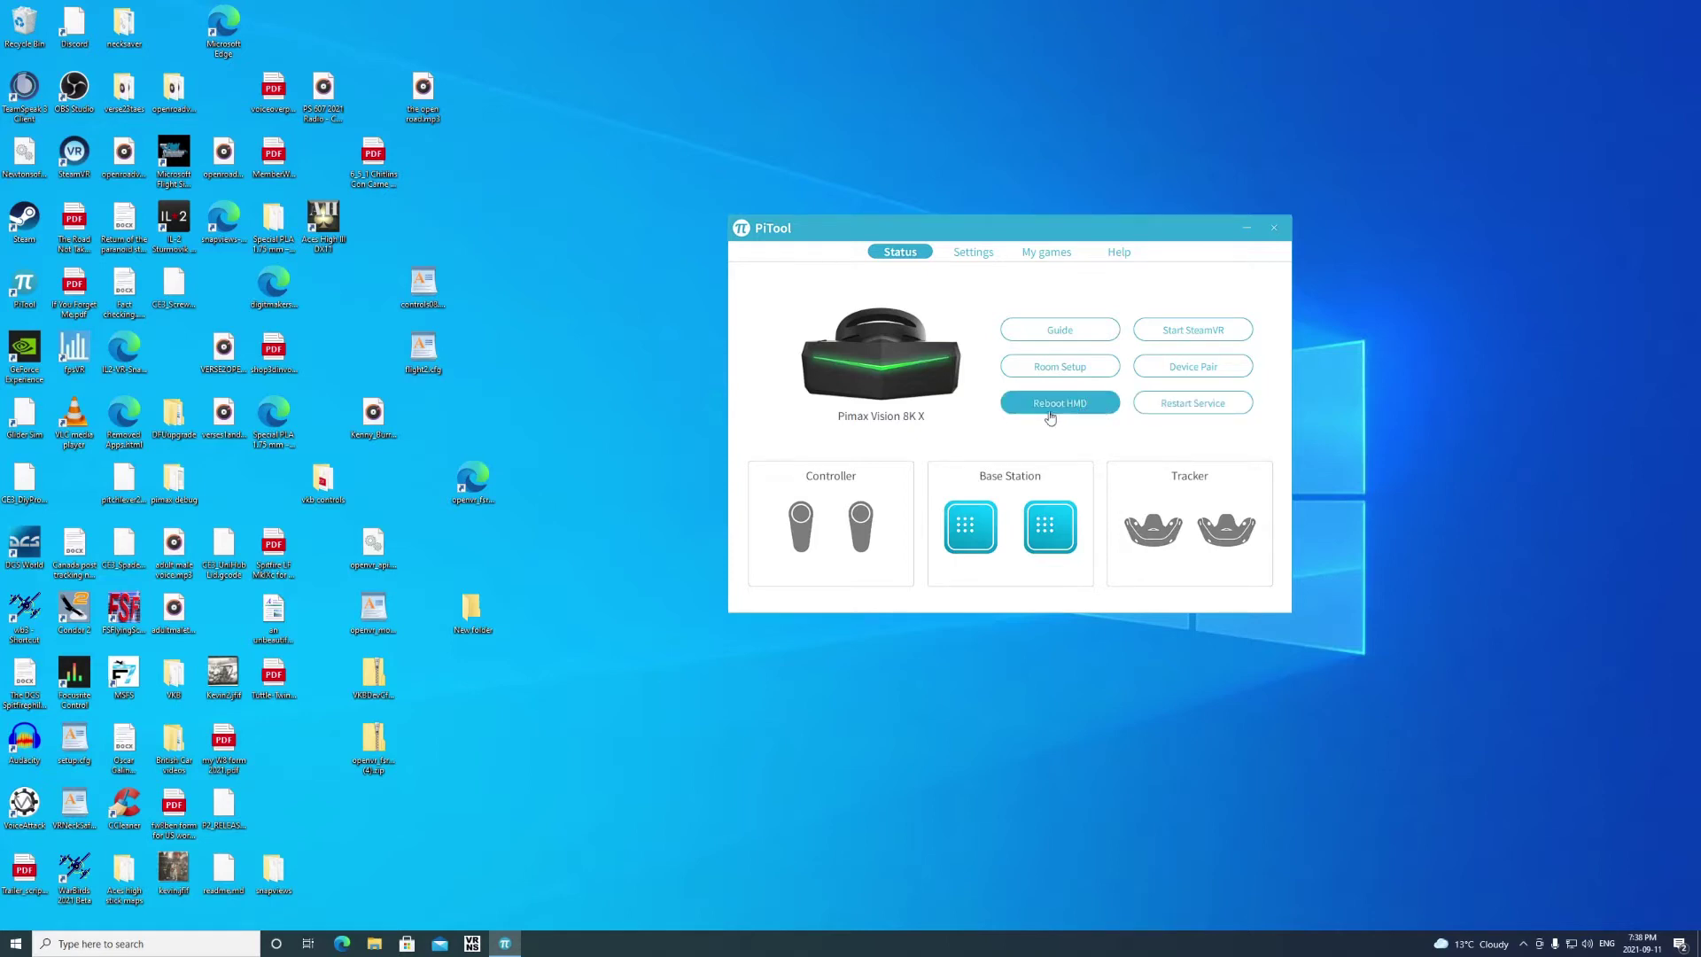
{"action": "left_click", "coordinate": [969, 255]}
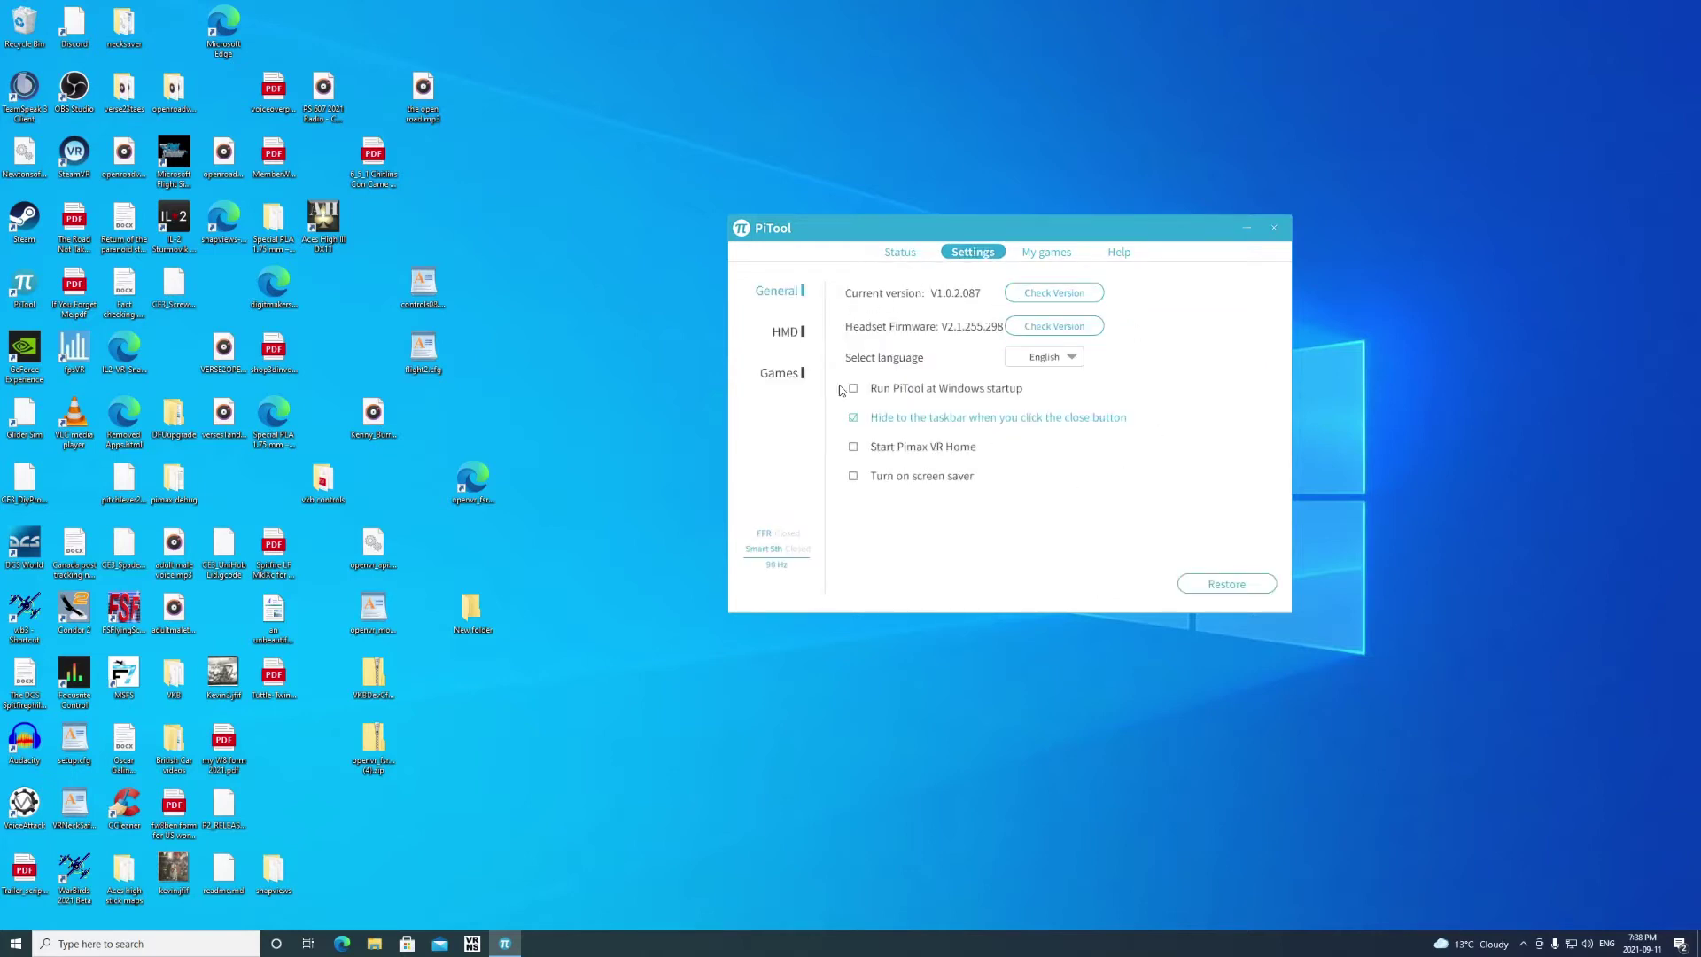
- Show the HMD settings: Lighthouse tracking, Blue light bar, 90 Hz refresh, backlight 99
{"action": "left_click", "coordinate": [790, 332]}
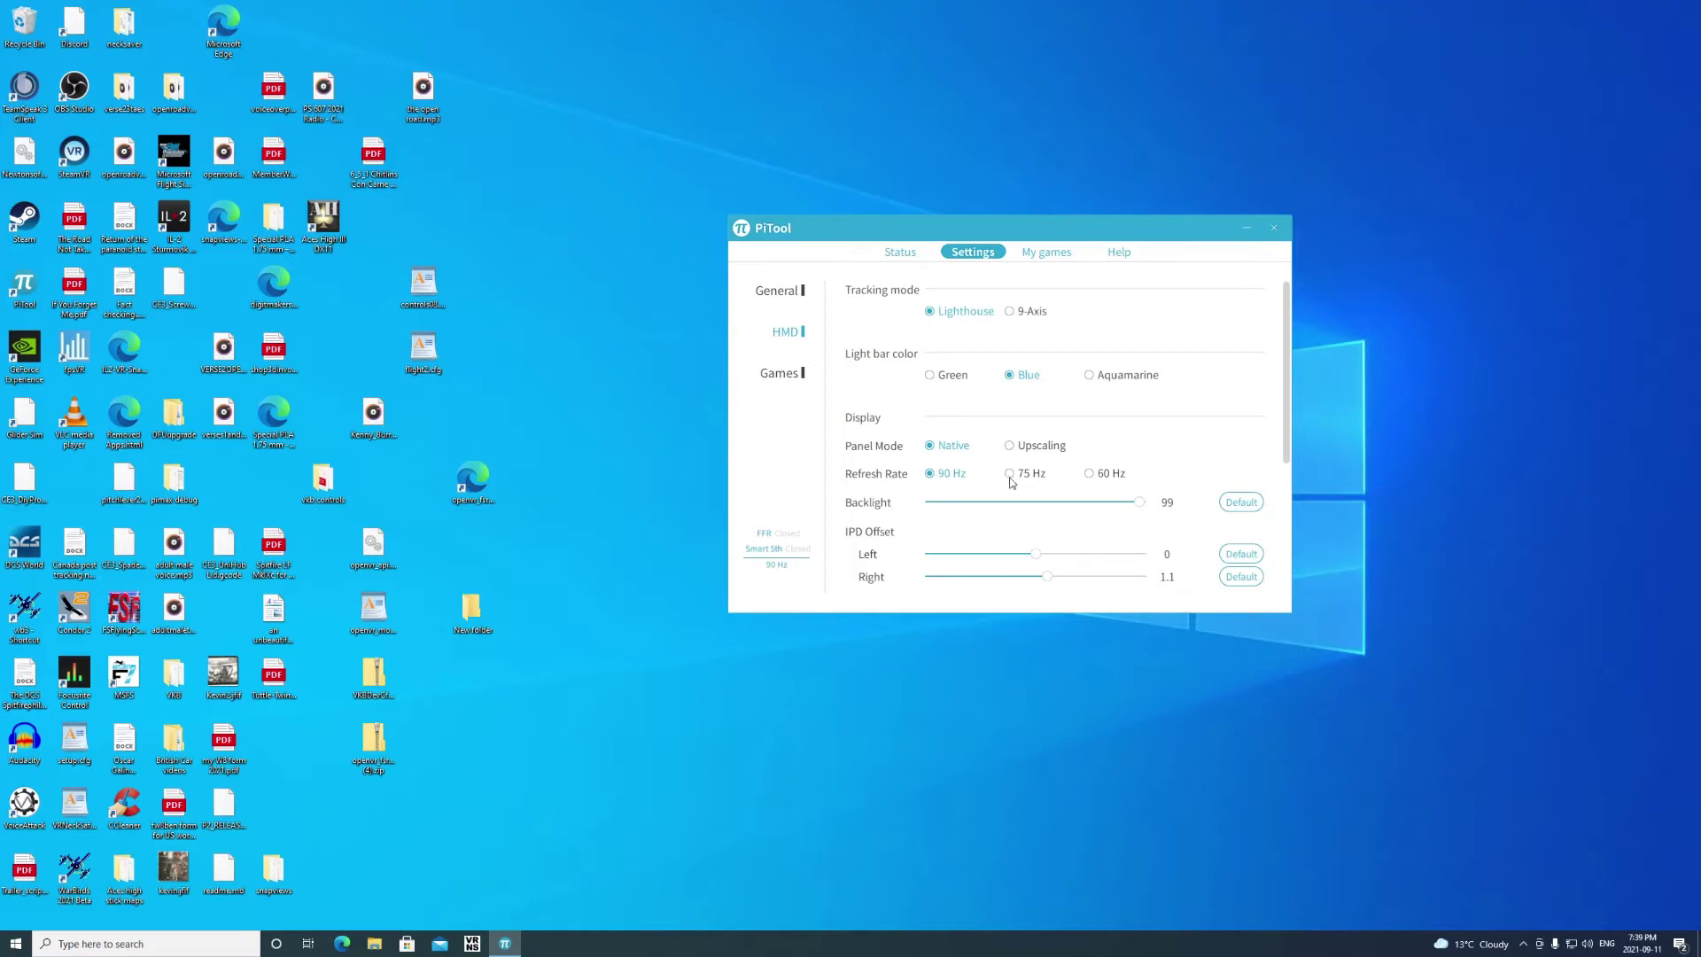
{"action": "scroll", "coordinate": [1056, 493], "scroll_direction": "down", "scroll_amount": 2}
{"action": "scroll", "coordinate": [1055, 492], "scroll_direction": "down", "scroll_amount": 1}
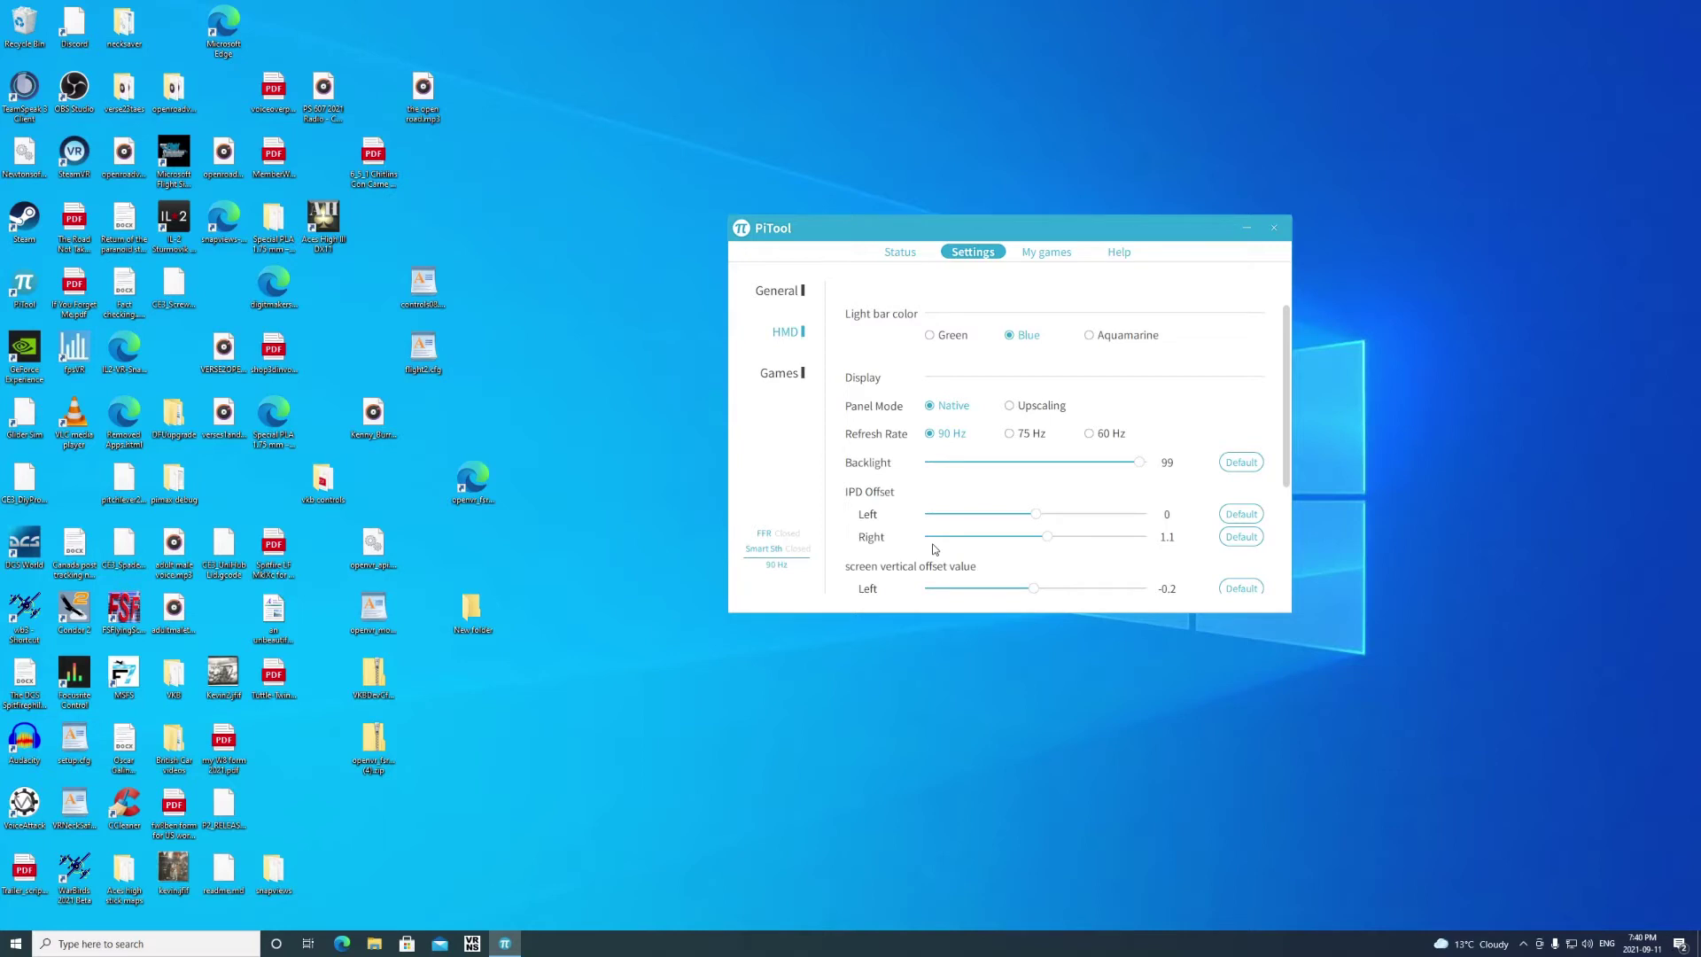
{"action": "scroll", "coordinate": [933, 549], "scroll_direction": "down", "scroll_amount": 2}
{"action": "scroll", "coordinate": [884, 565], "scroll_direction": "down", "scroll_amount": 3}
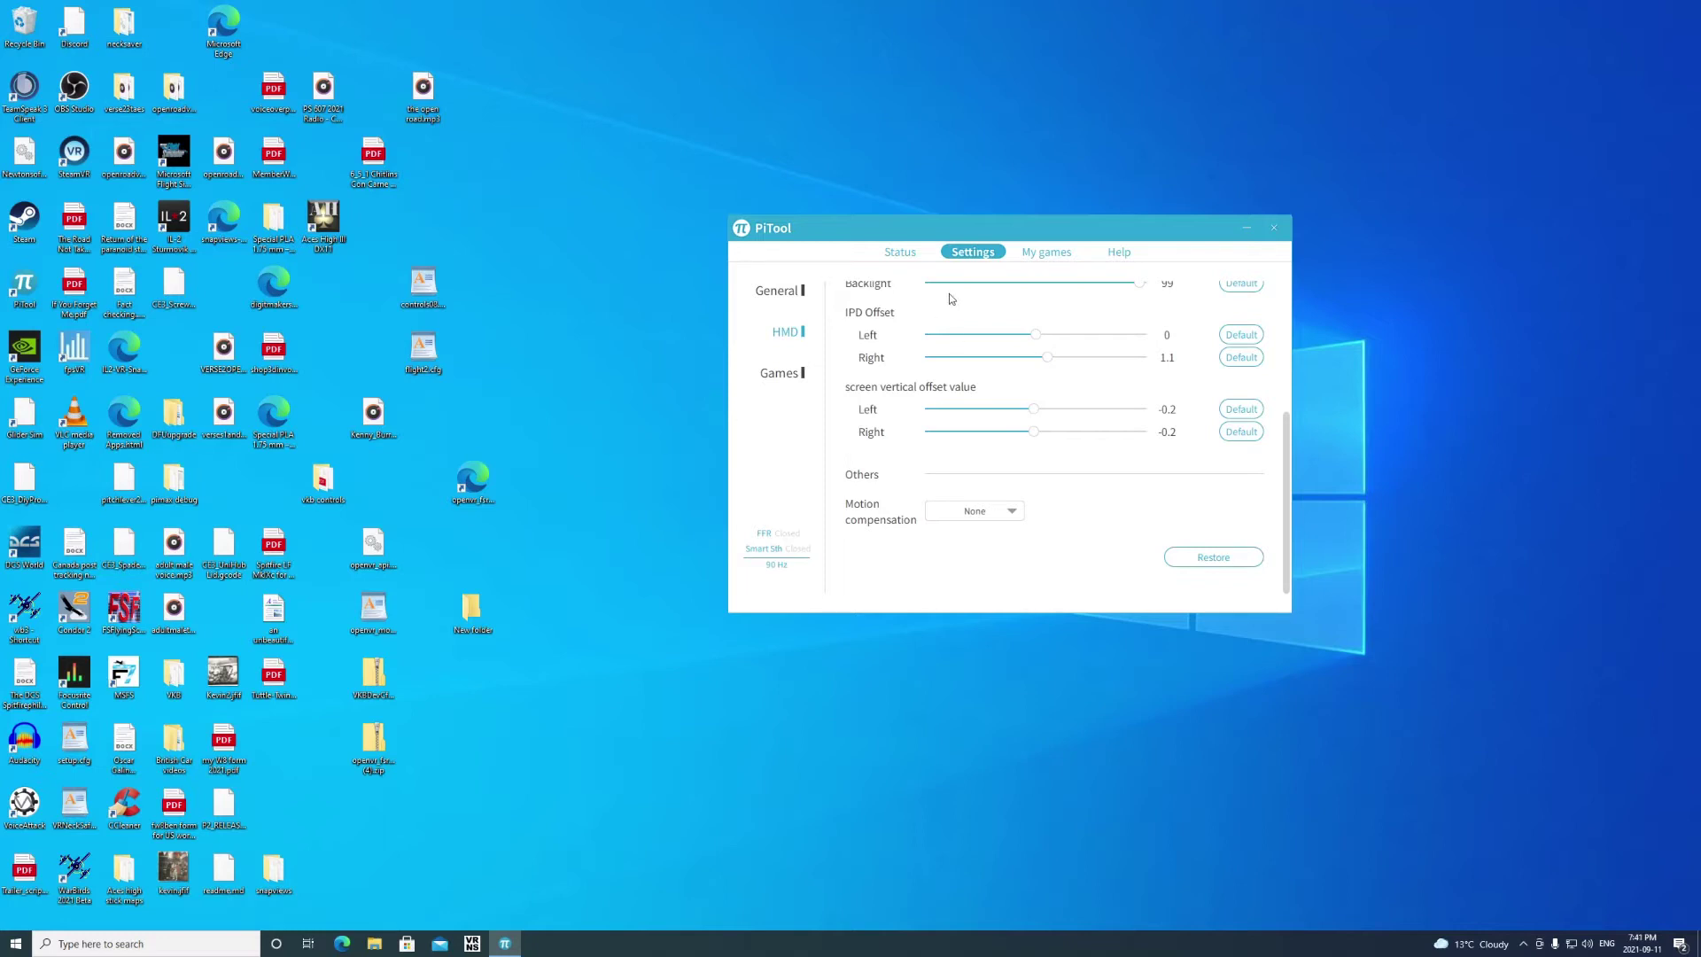
- Go to the PiTool game library and start importing a new game
{"action": "left_click", "coordinate": [1048, 254]}
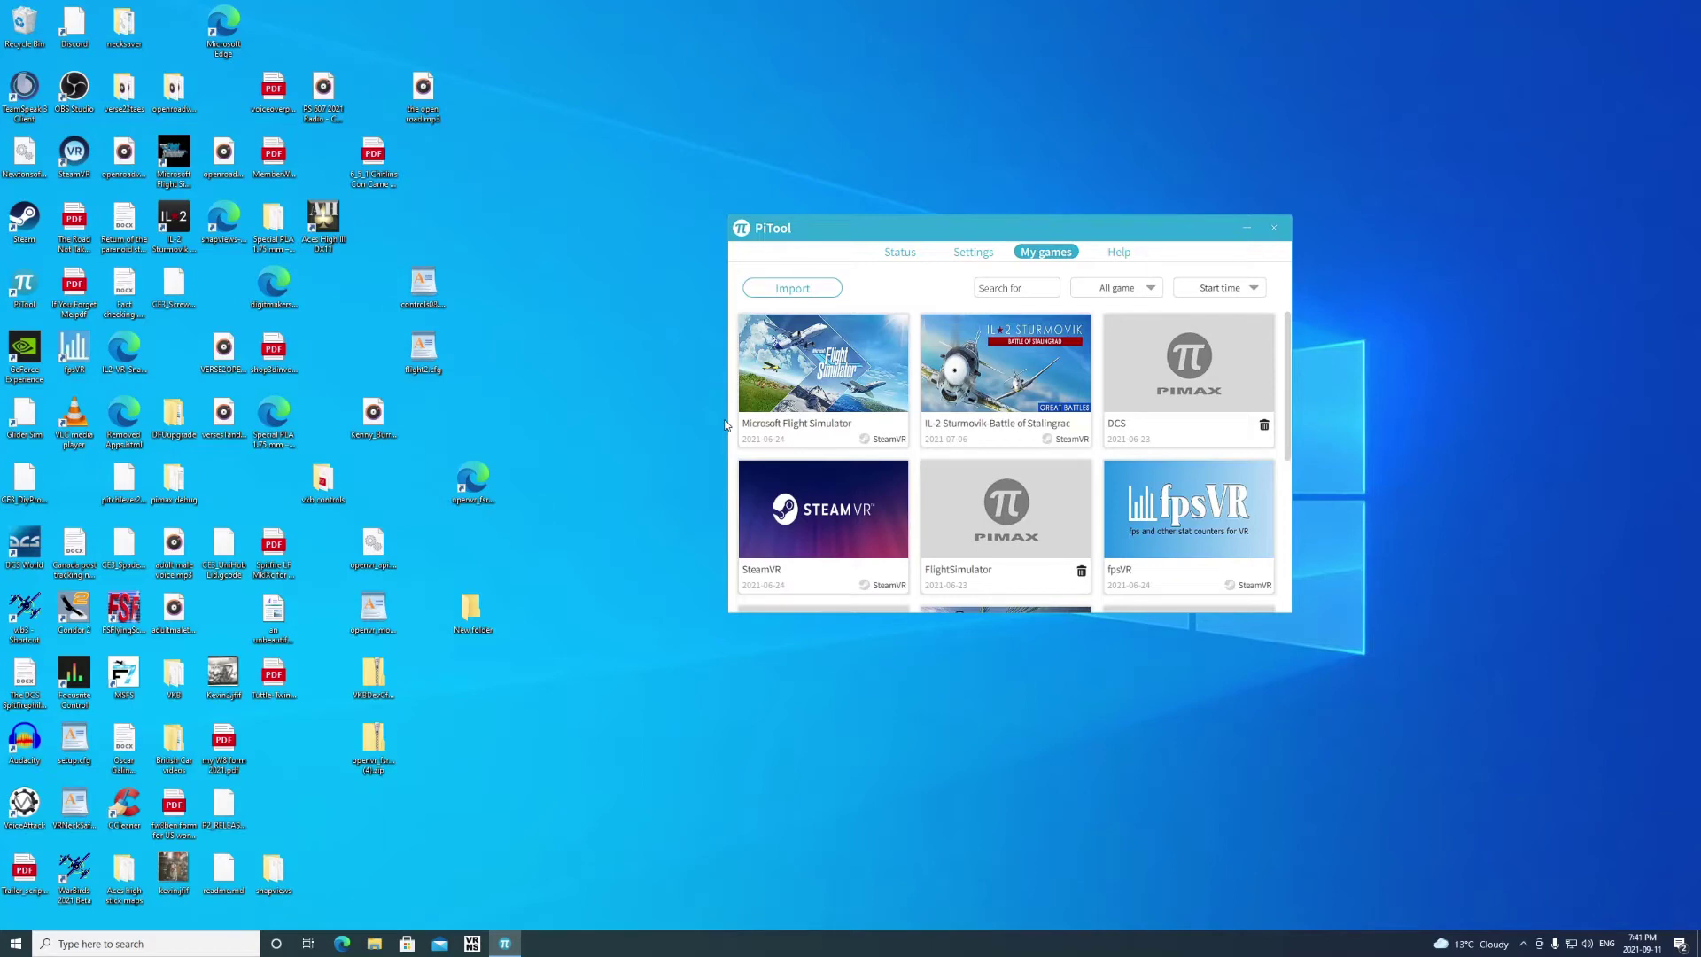
{"action": "left_click", "coordinate": [792, 288]}
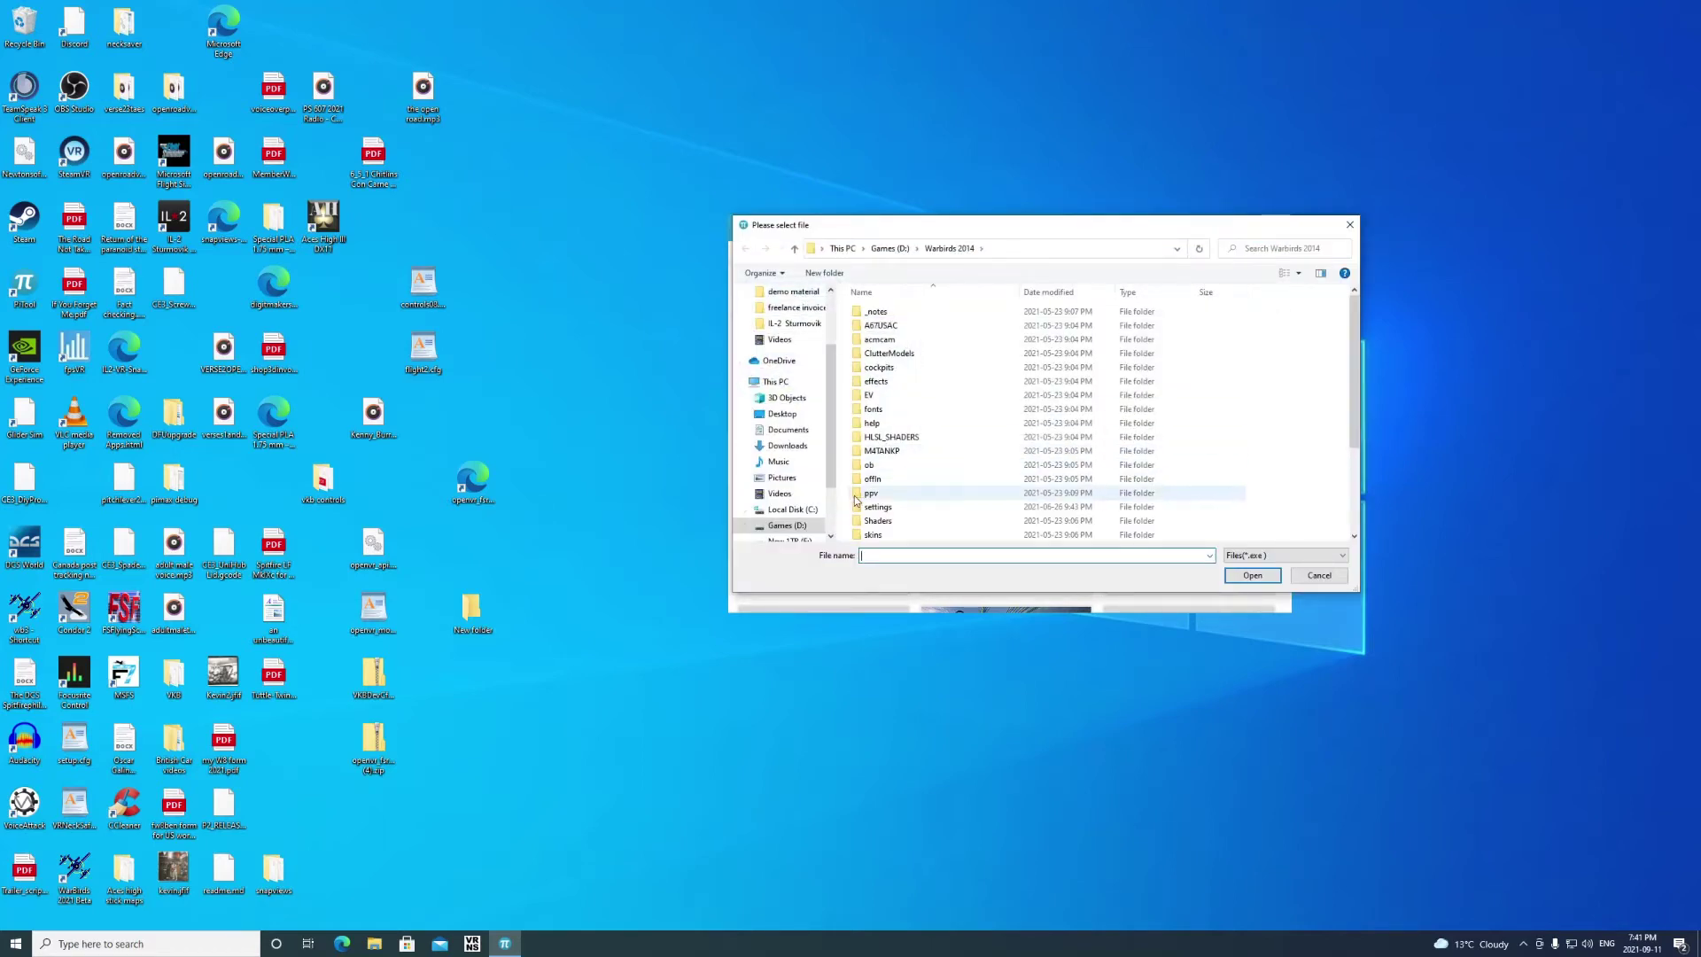
{"action": "left_click_drag", "start_coordinate": [828, 472], "coordinate": [834, 513]}
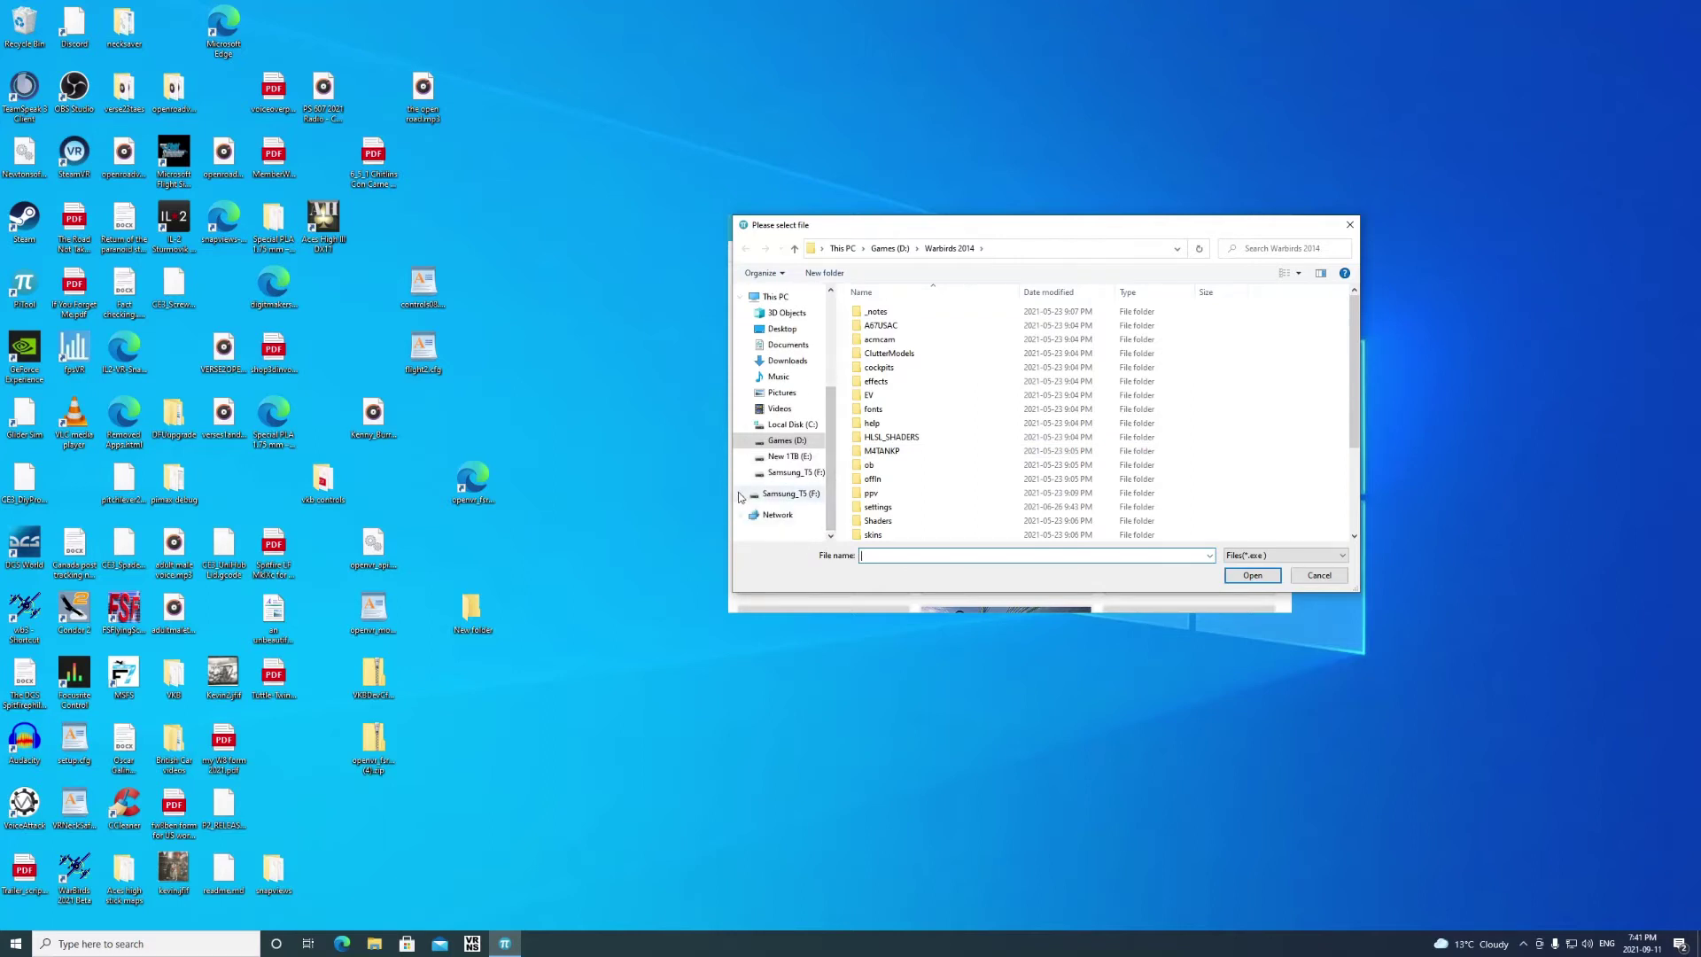
- Browse to C:\Program Files (x86)\Steam\steamapps\common\Glider Sim and select Glider Sim.exe
{"action": "left_click", "coordinate": [790, 425]}
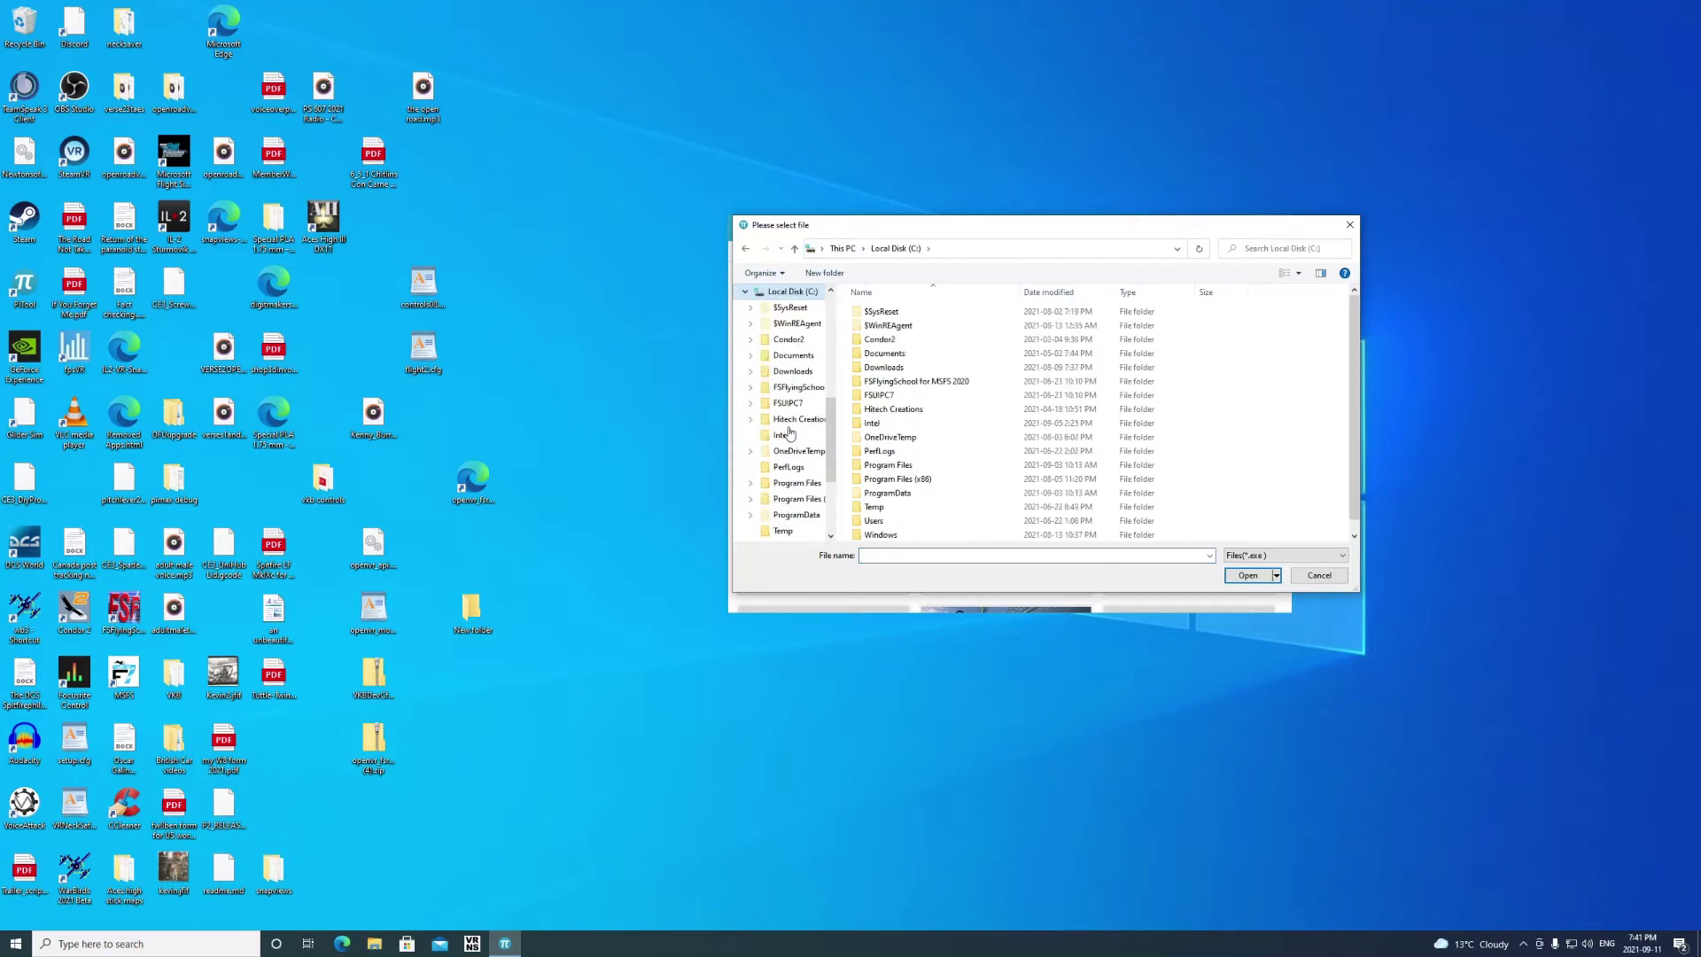
{"action": "double_click", "coordinate": [874, 480]}
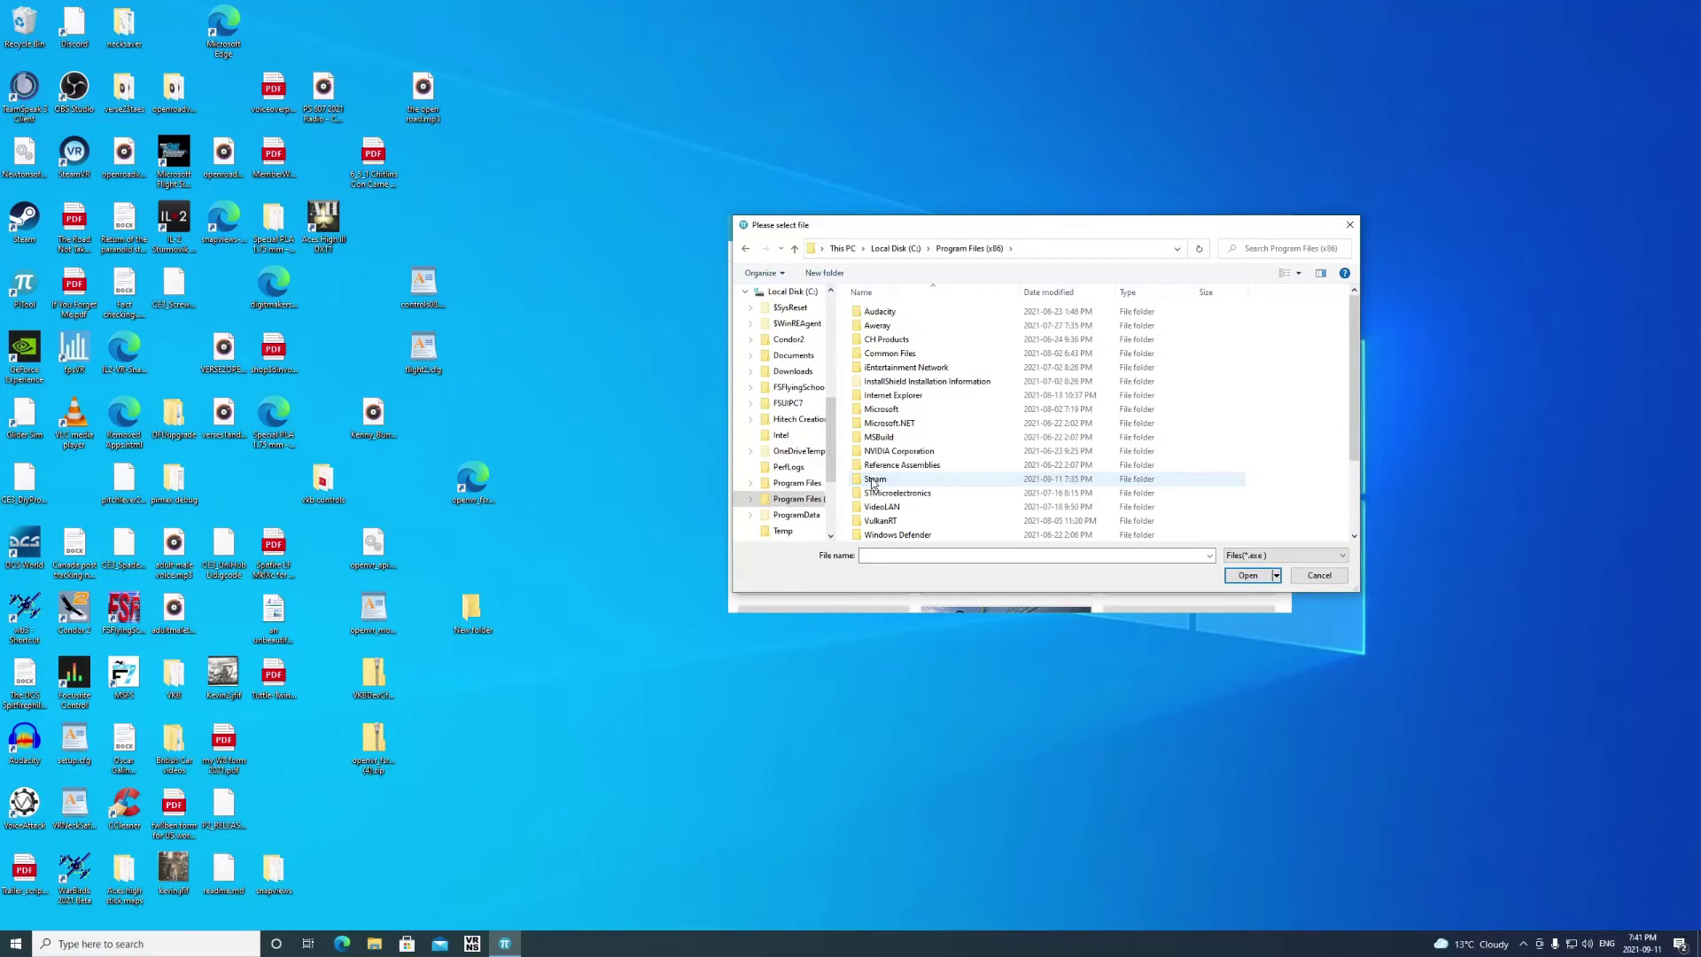
{"action": "double_click", "coordinate": [874, 479]}
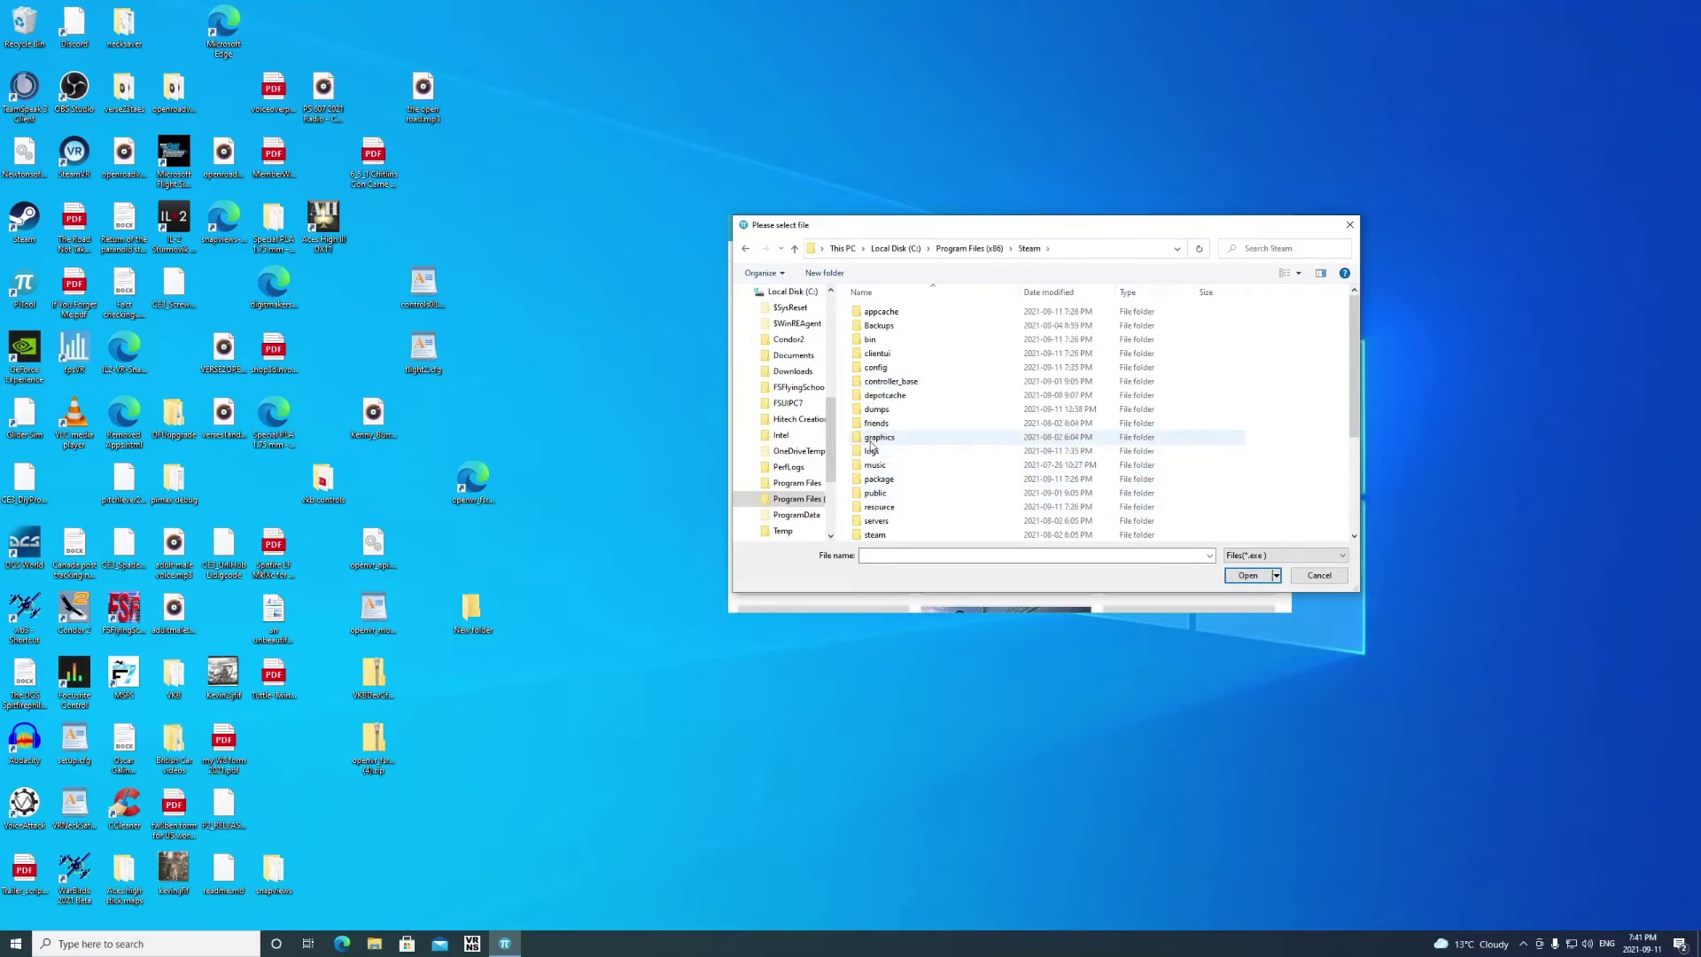
{"action": "scroll", "coordinate": [930, 456], "scroll_direction": "down", "scroll_amount": 3}
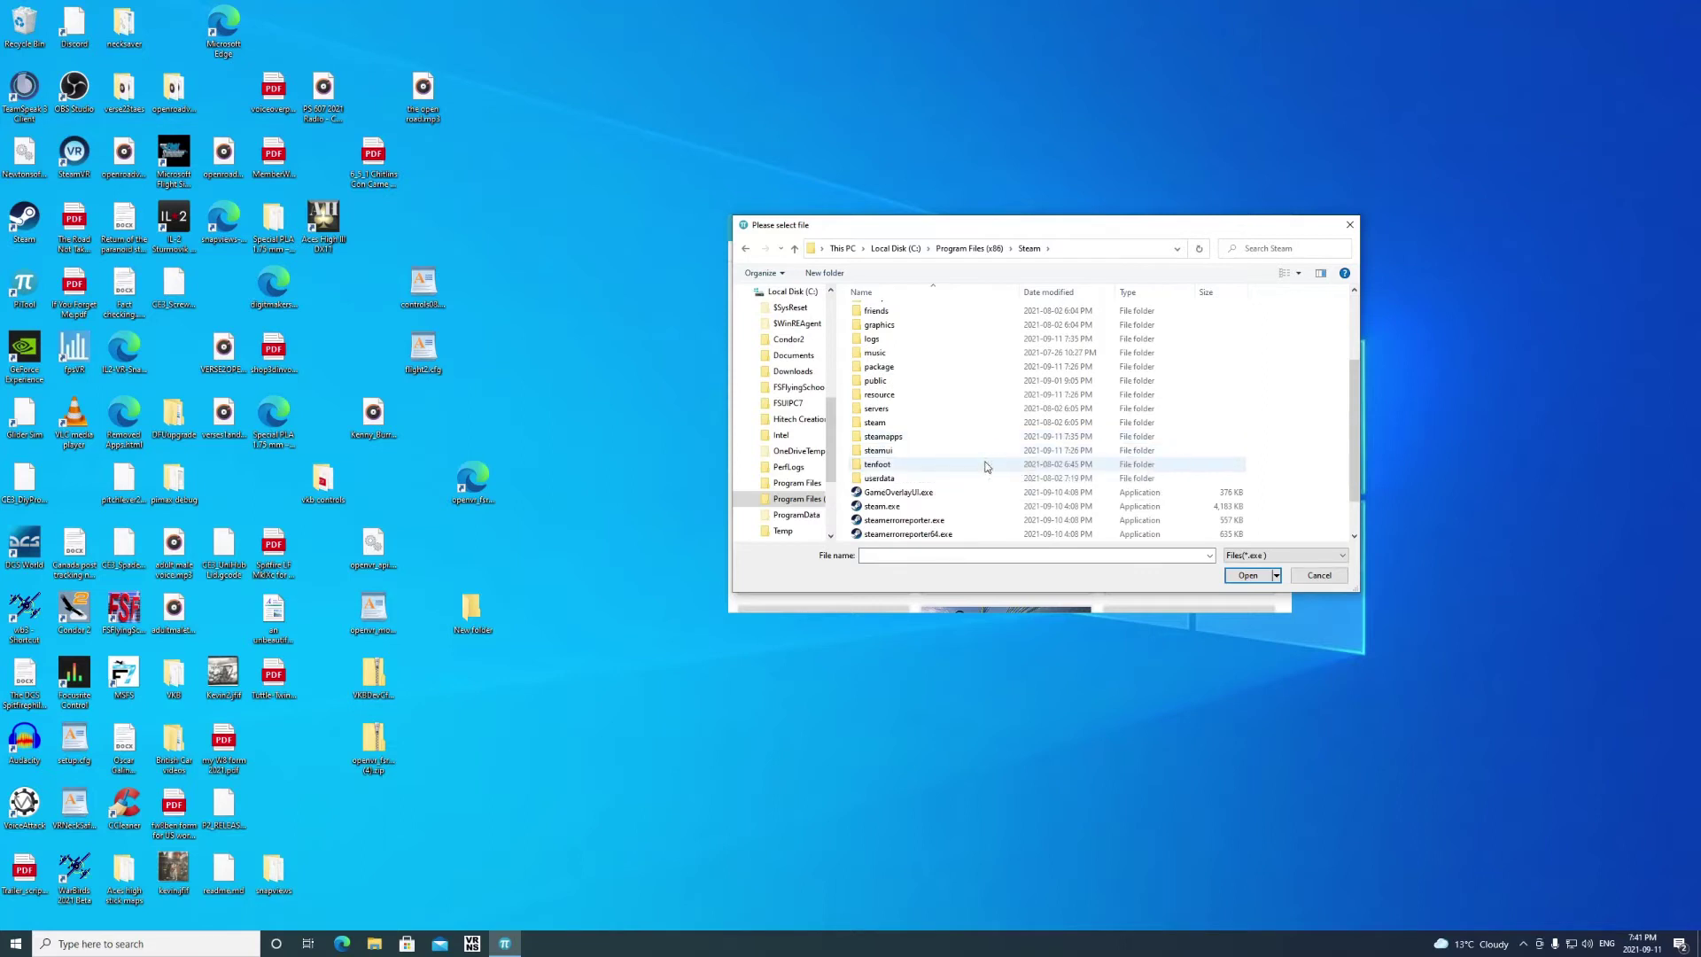
{"action": "double_click", "coordinate": [900, 437]}
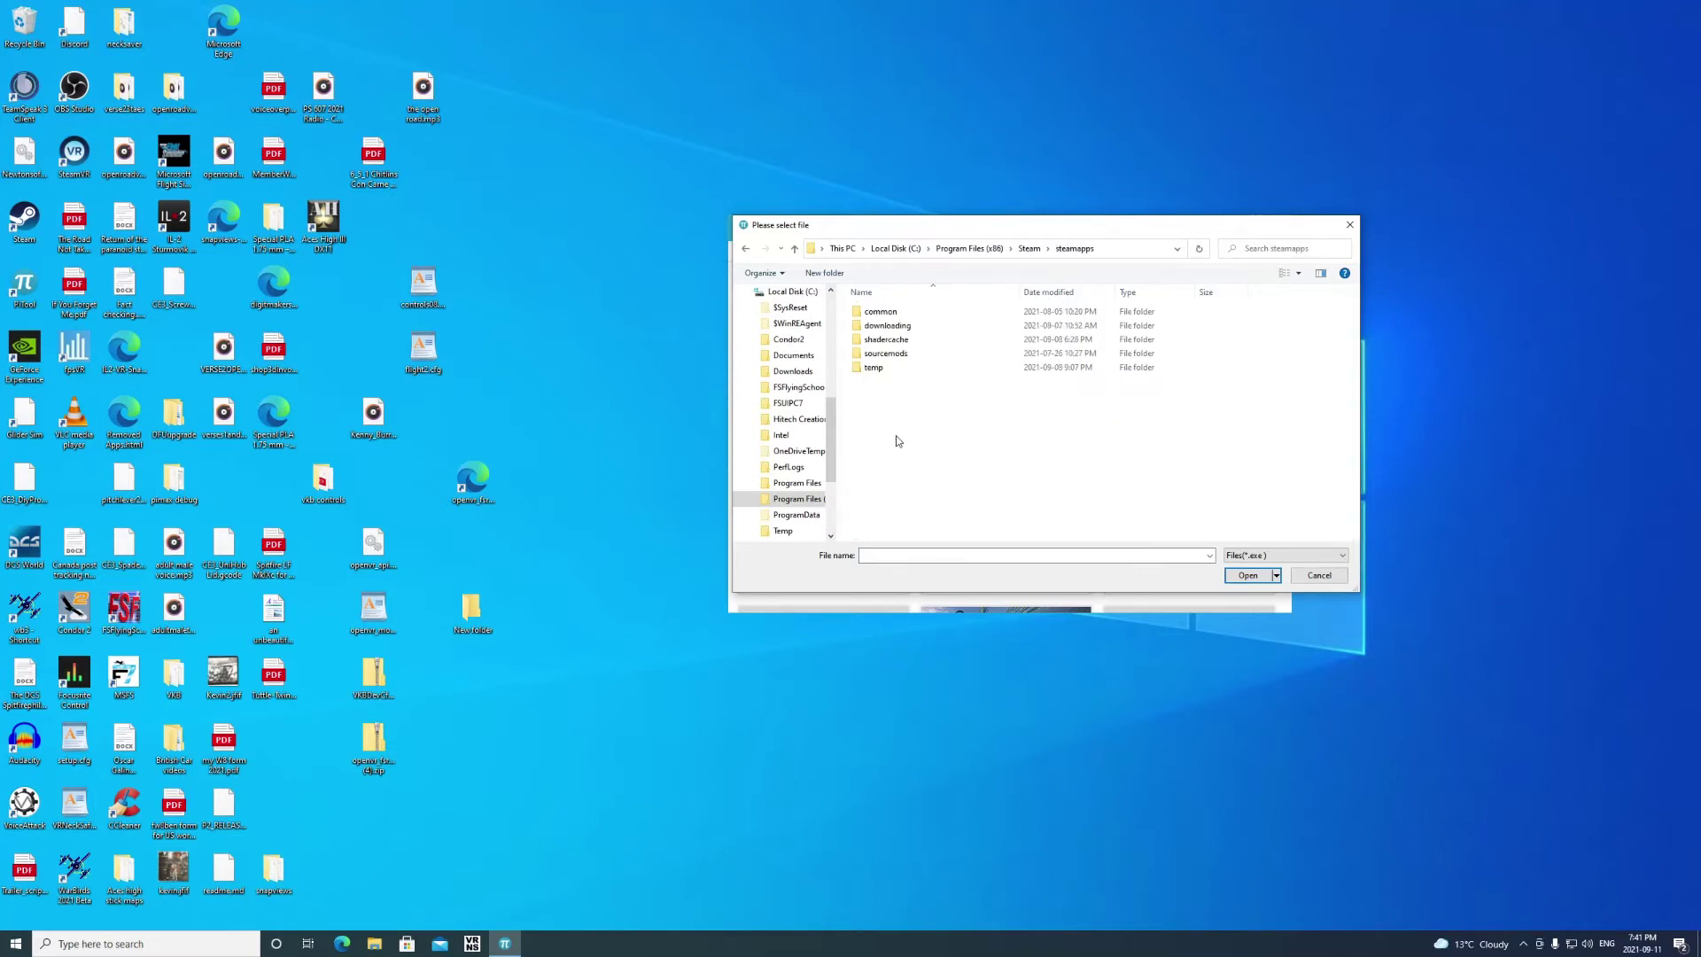
{"action": "double_click", "coordinate": [860, 313]}
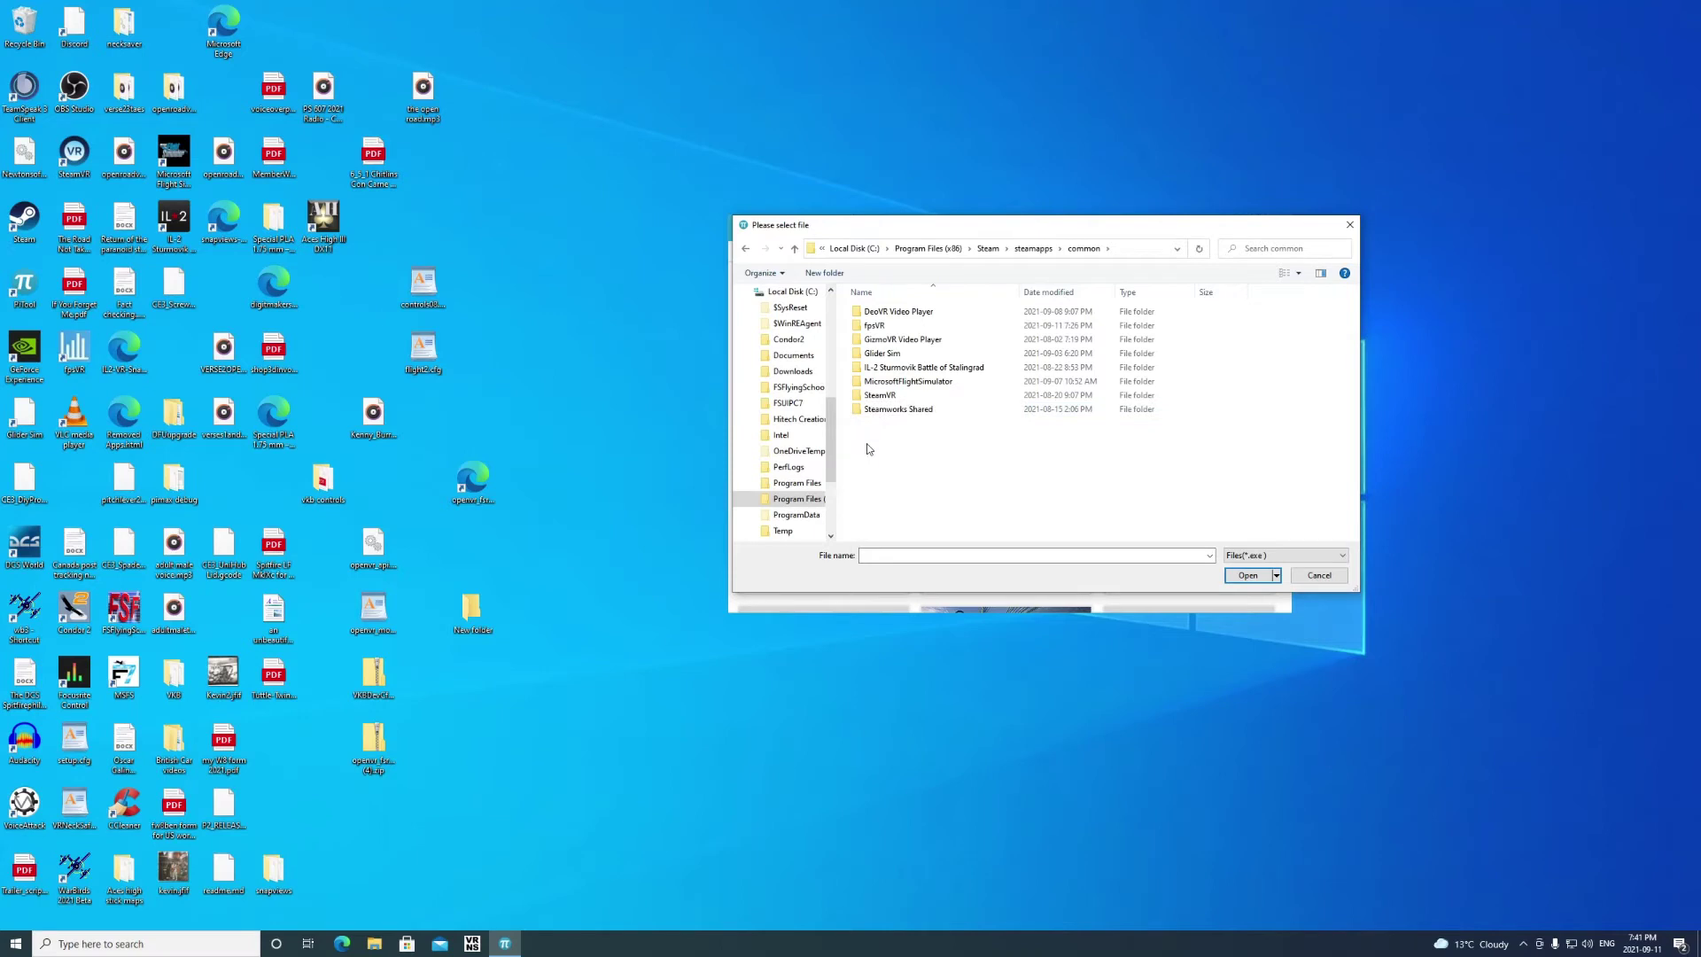
{"action": "double_click", "coordinate": [870, 354]}
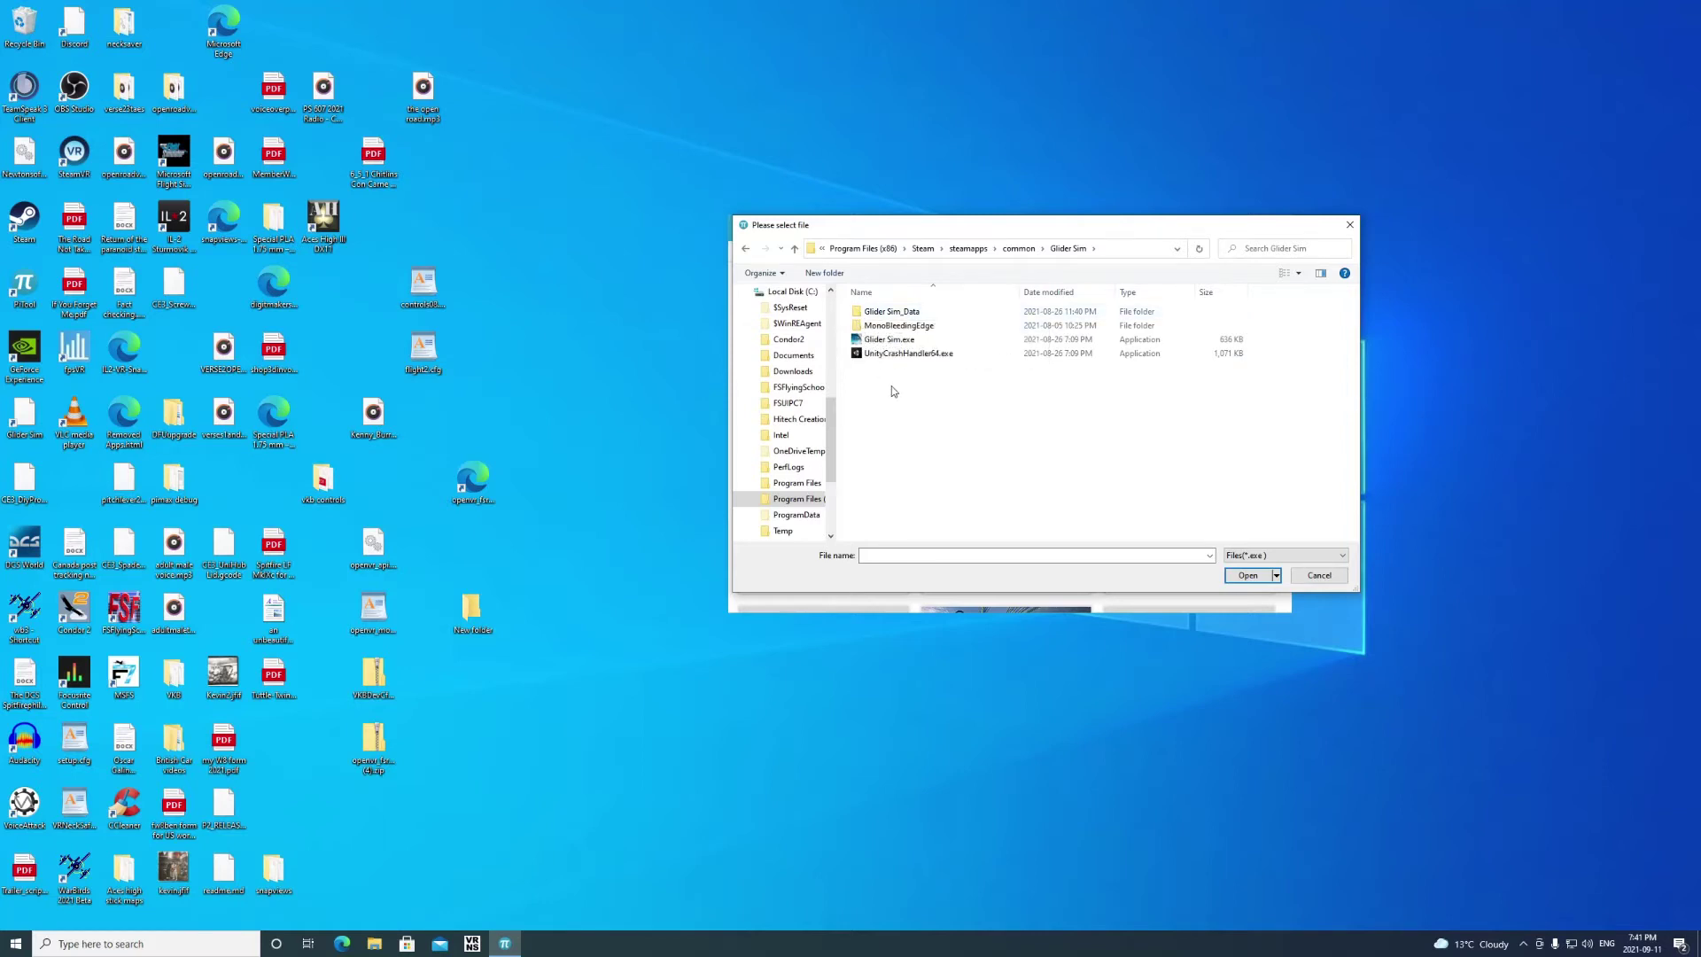
{"action": "left_click", "coordinate": [882, 342]}
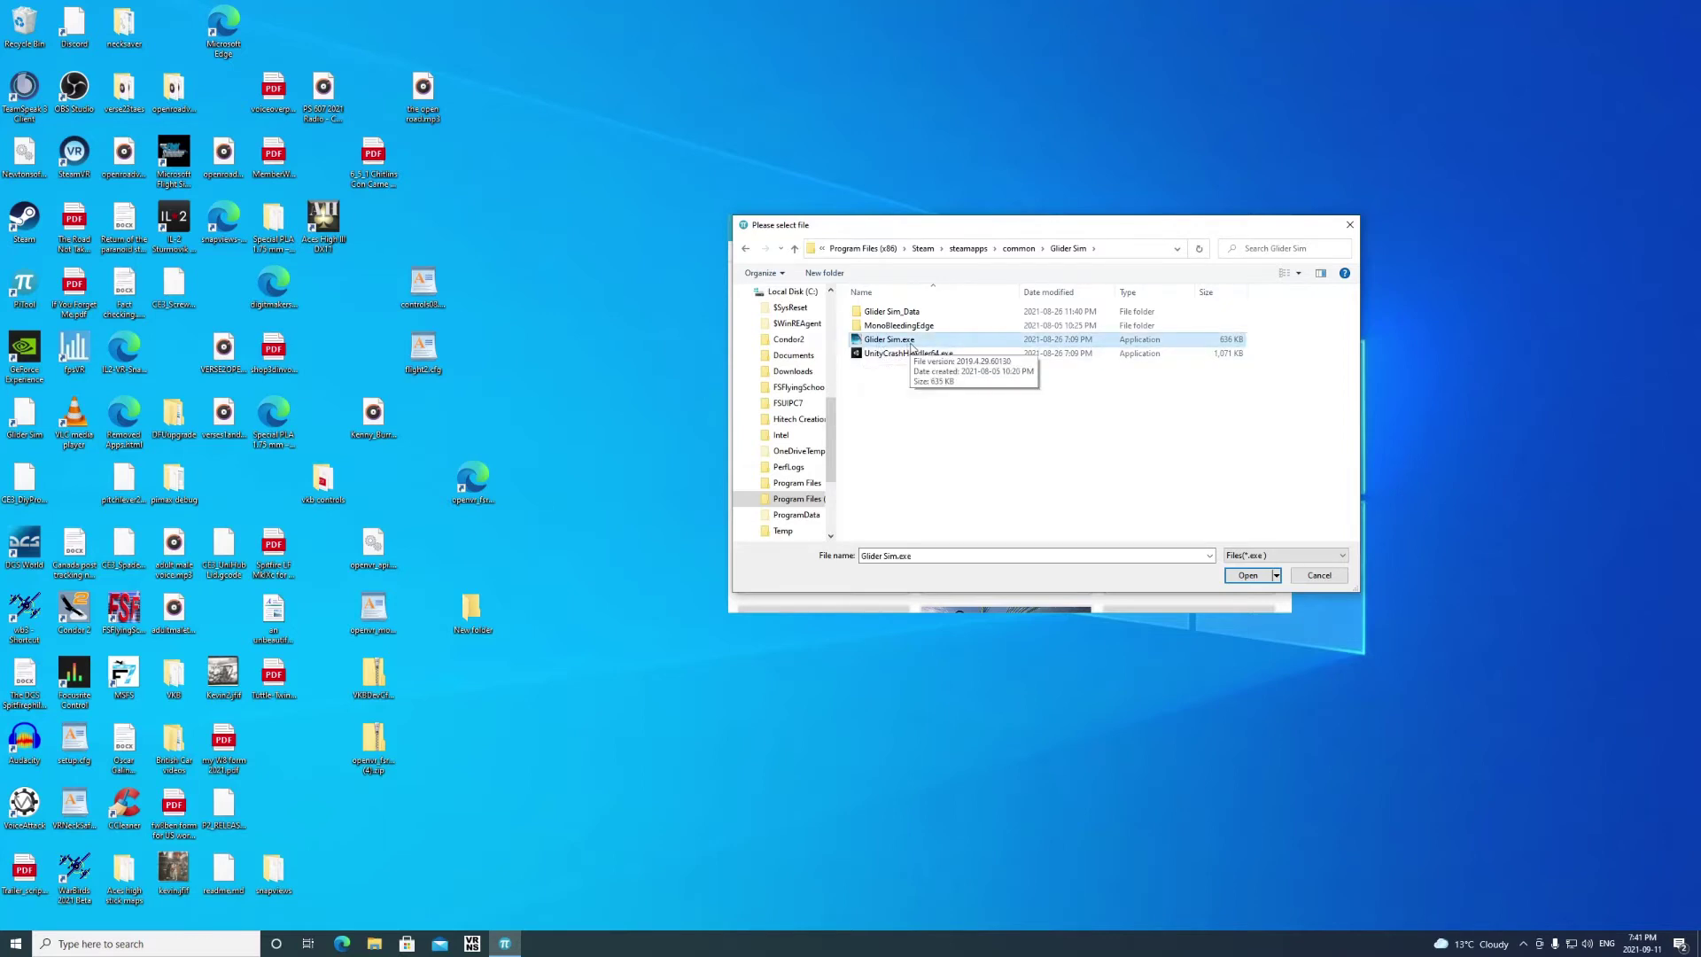
- Import Glider Sim.exe into the library and acknowledge the import success message
{"action": "left_click", "coordinate": [1249, 576]}
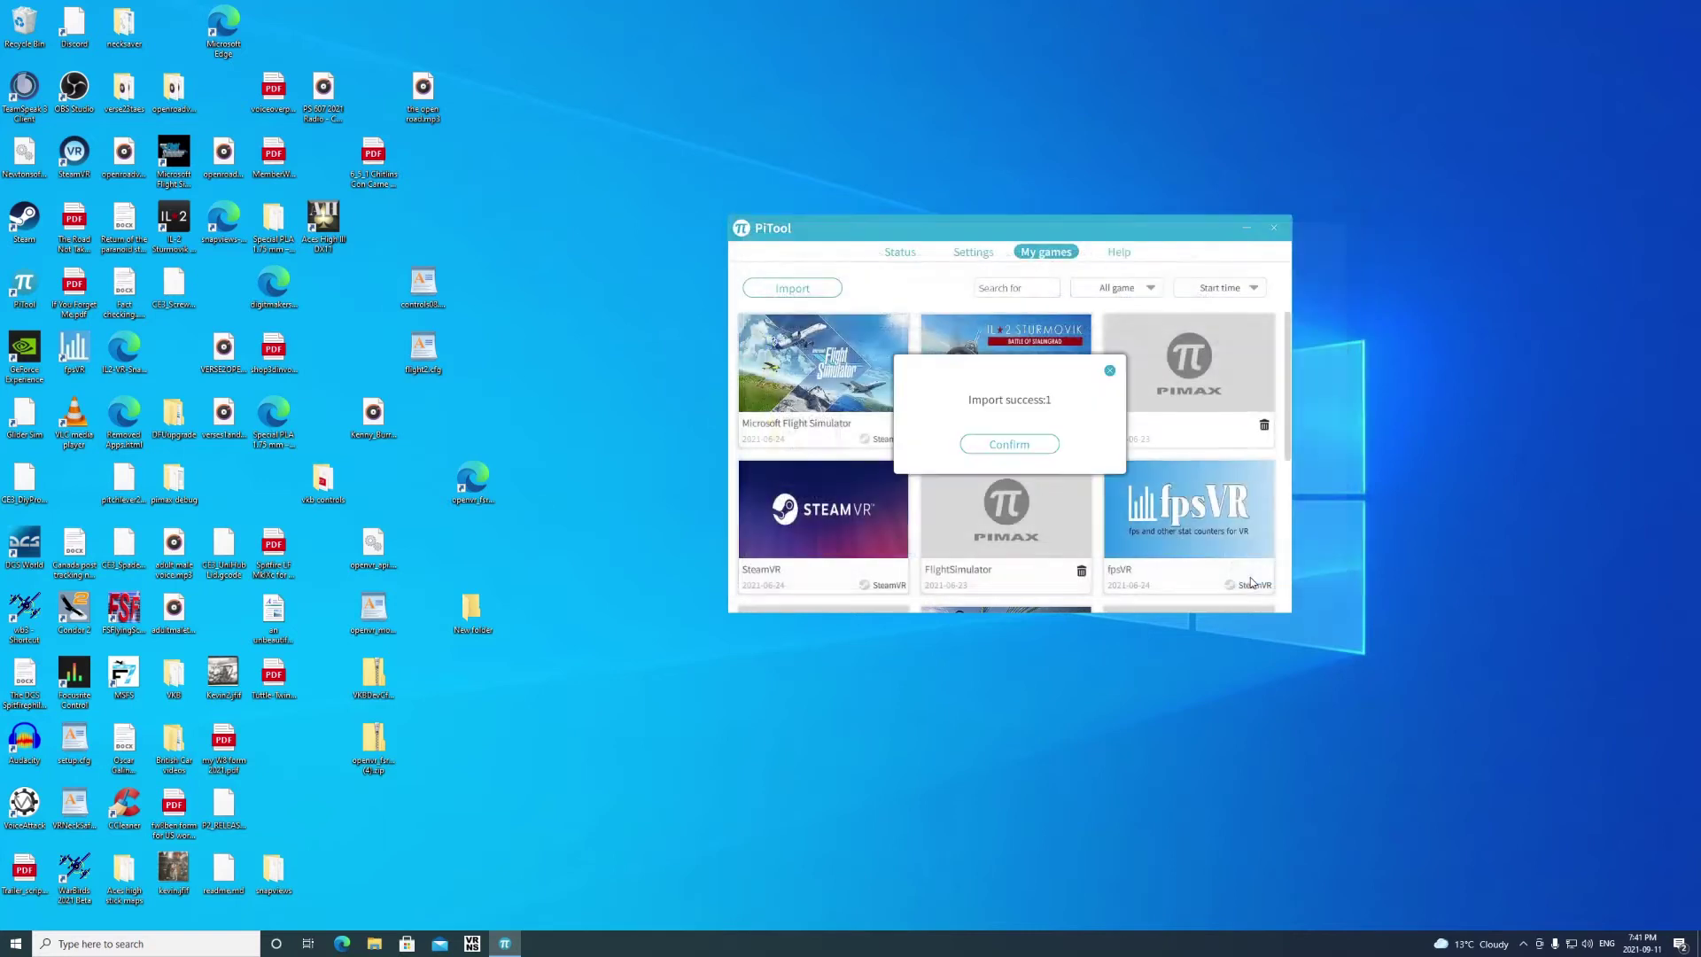
{"action": "left_click", "coordinate": [1009, 447]}
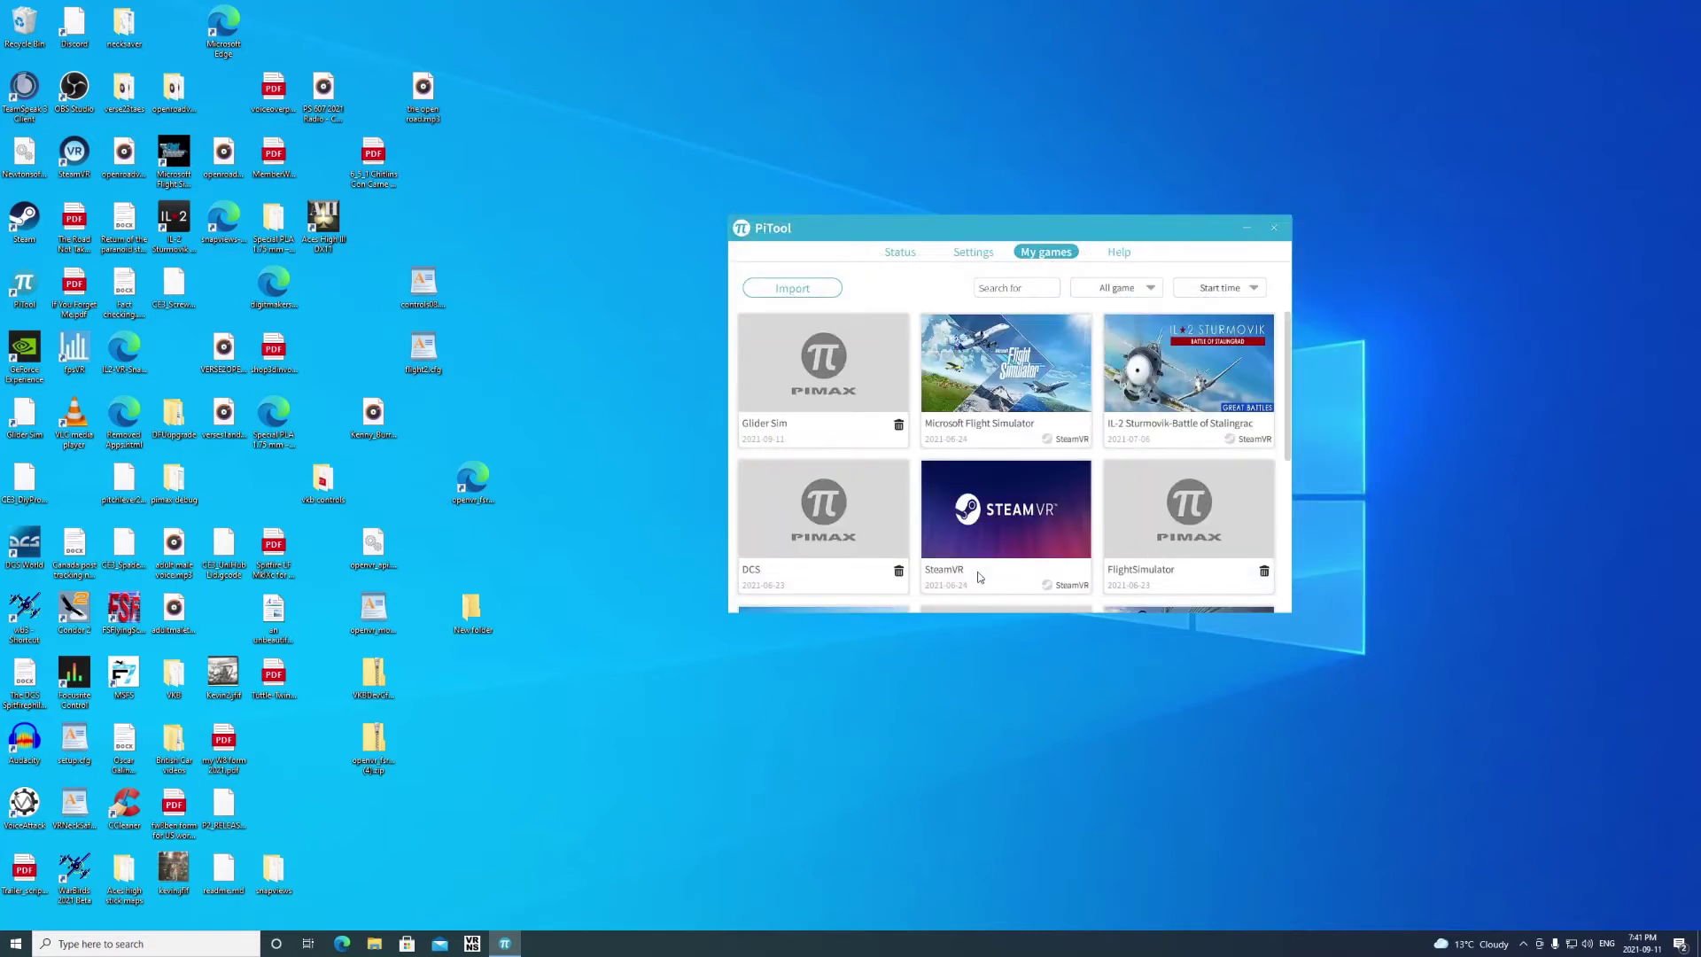
{"action": "mouse_move", "coordinate": [769, 397]}
- Show the per-game settings and select Glider Sim from the game list
{"action": "left_click", "coordinate": [972, 256]}
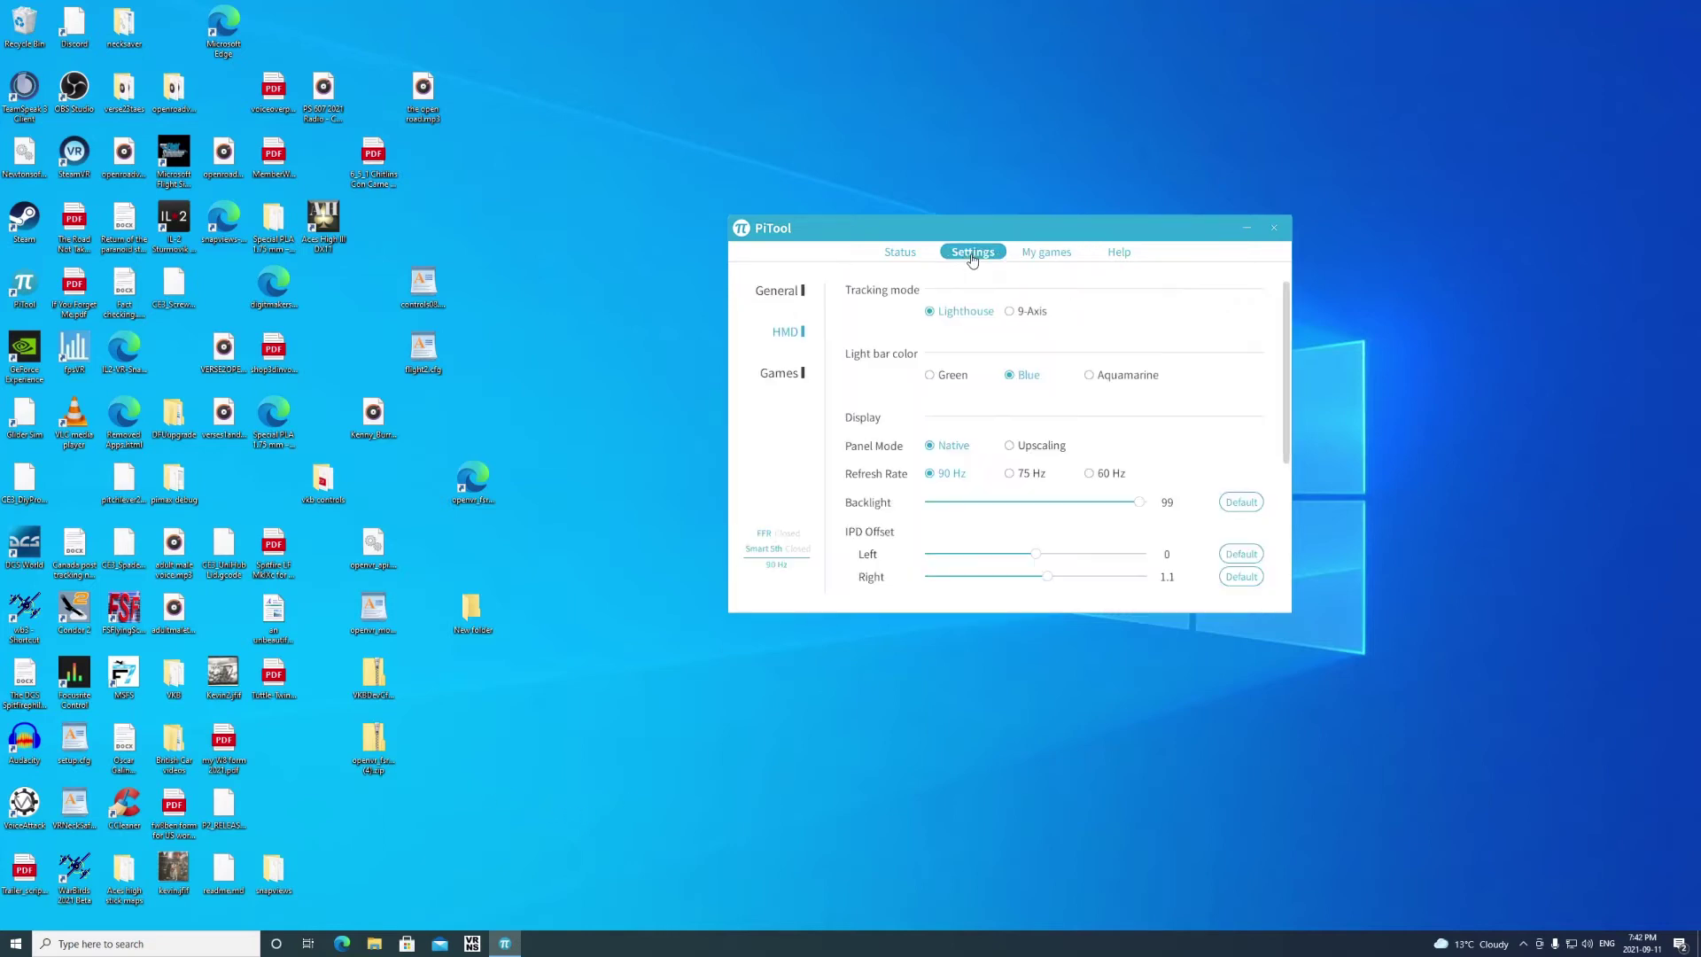
{"action": "left_click", "coordinate": [790, 379]}
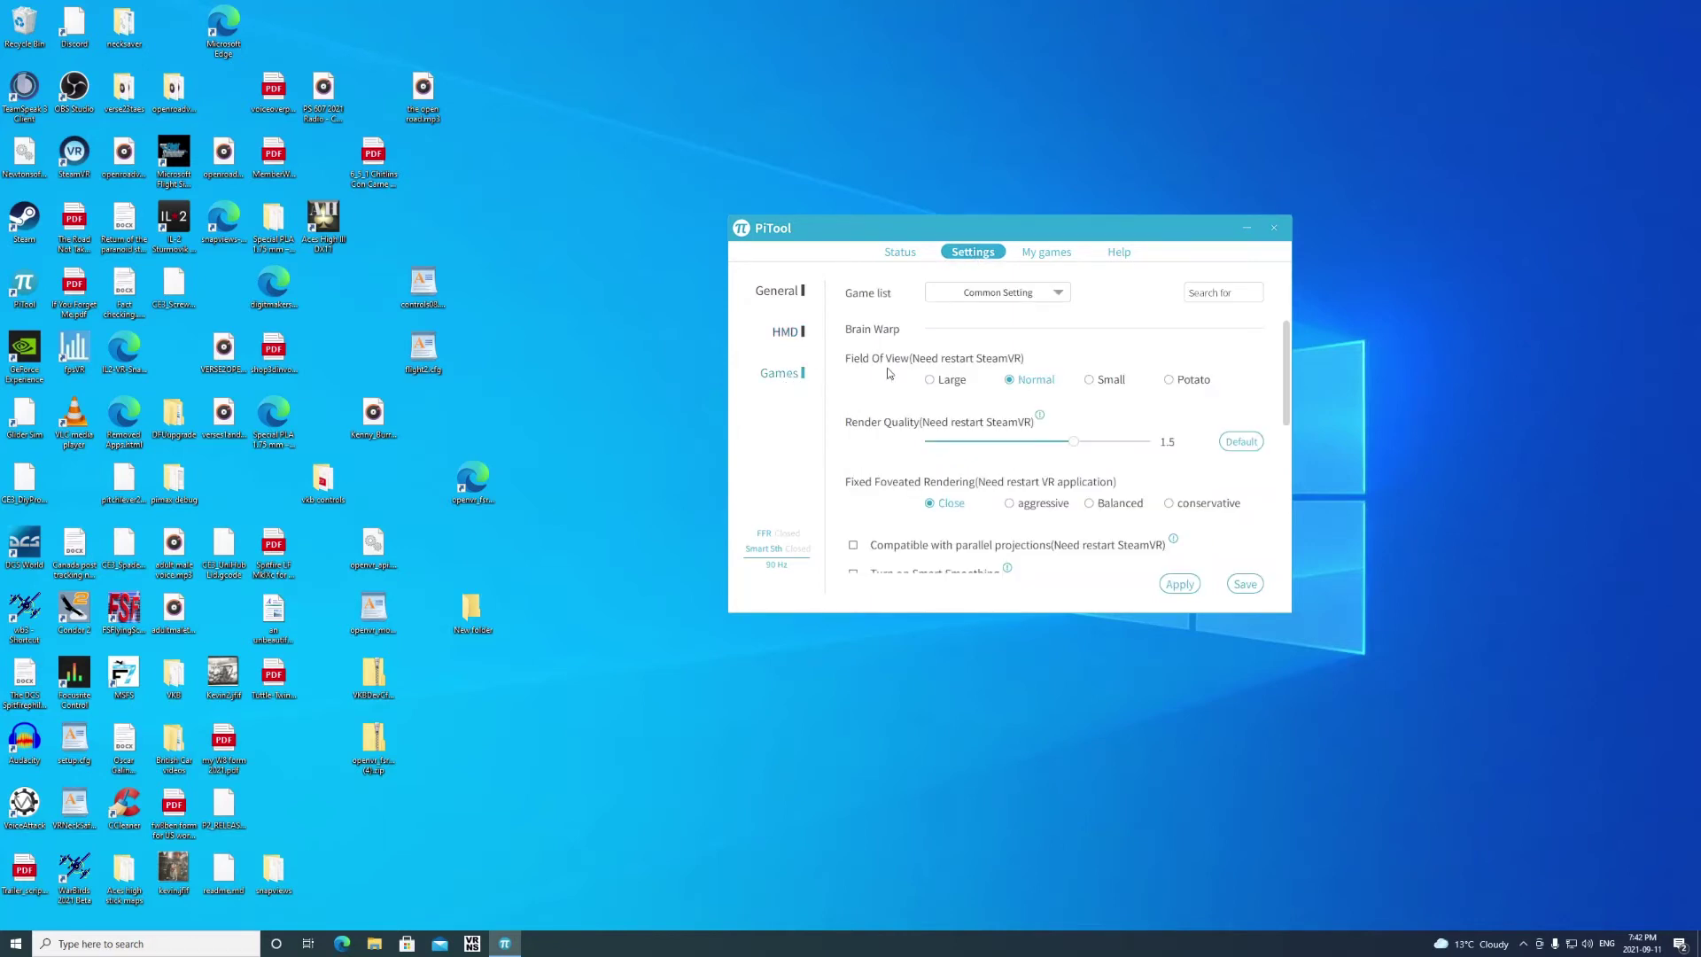
{"action": "left_click", "coordinate": [1062, 292]}
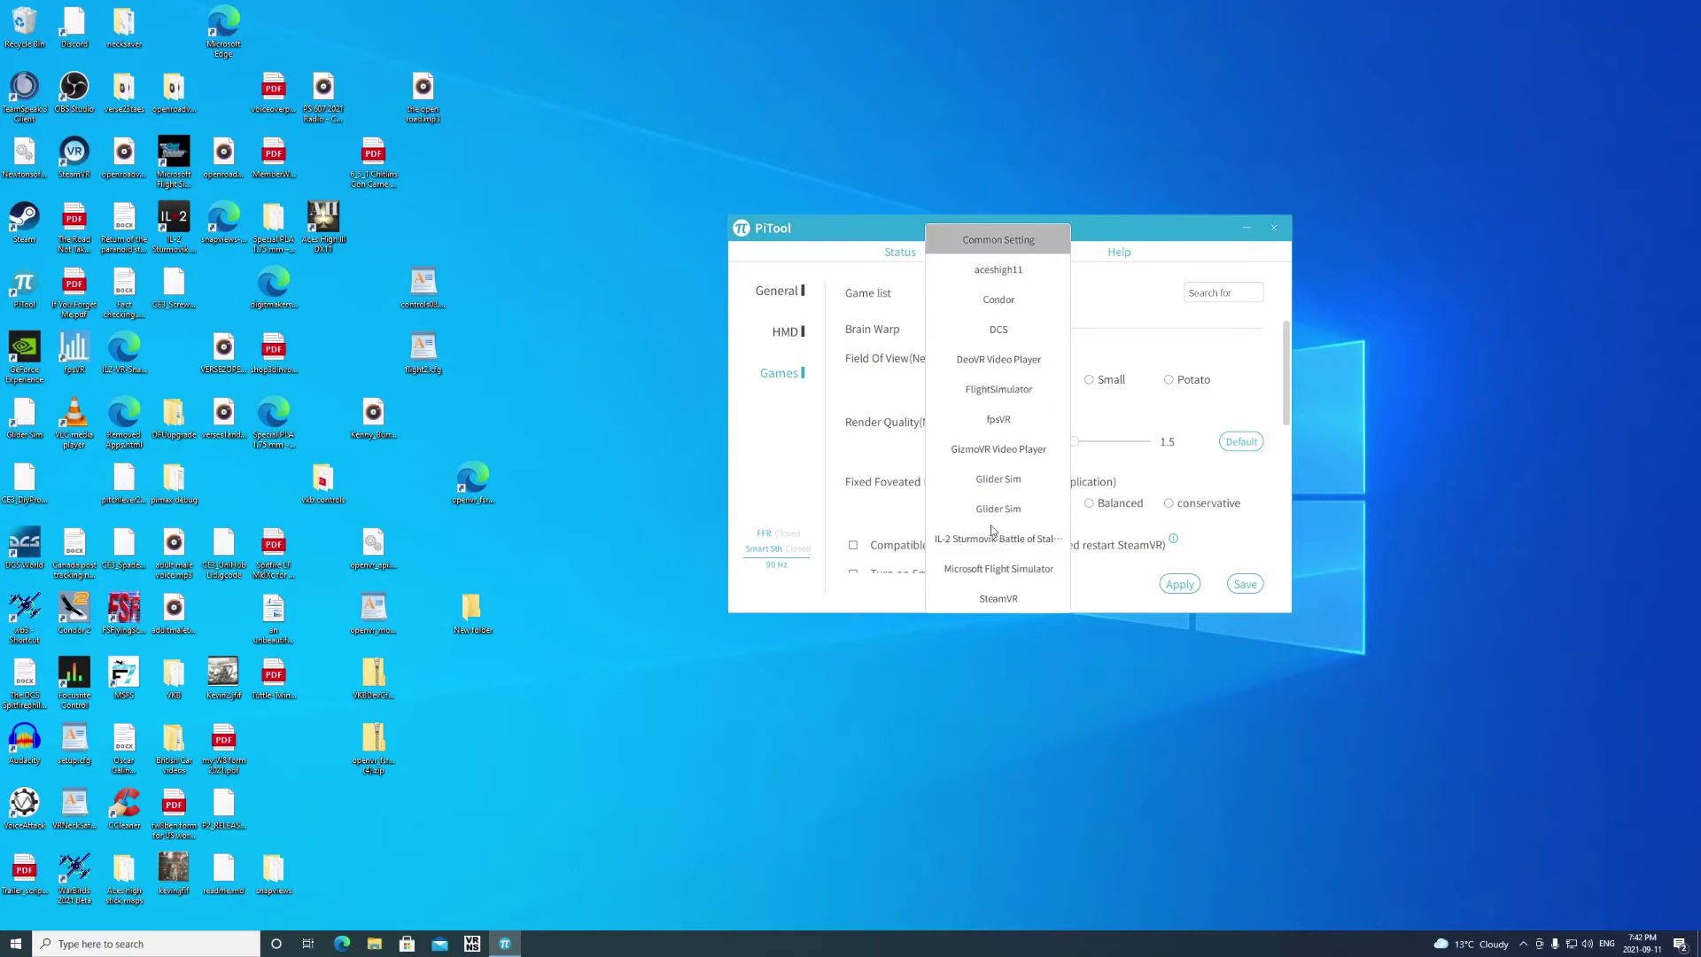
{"action": "left_click", "coordinate": [992, 484]}
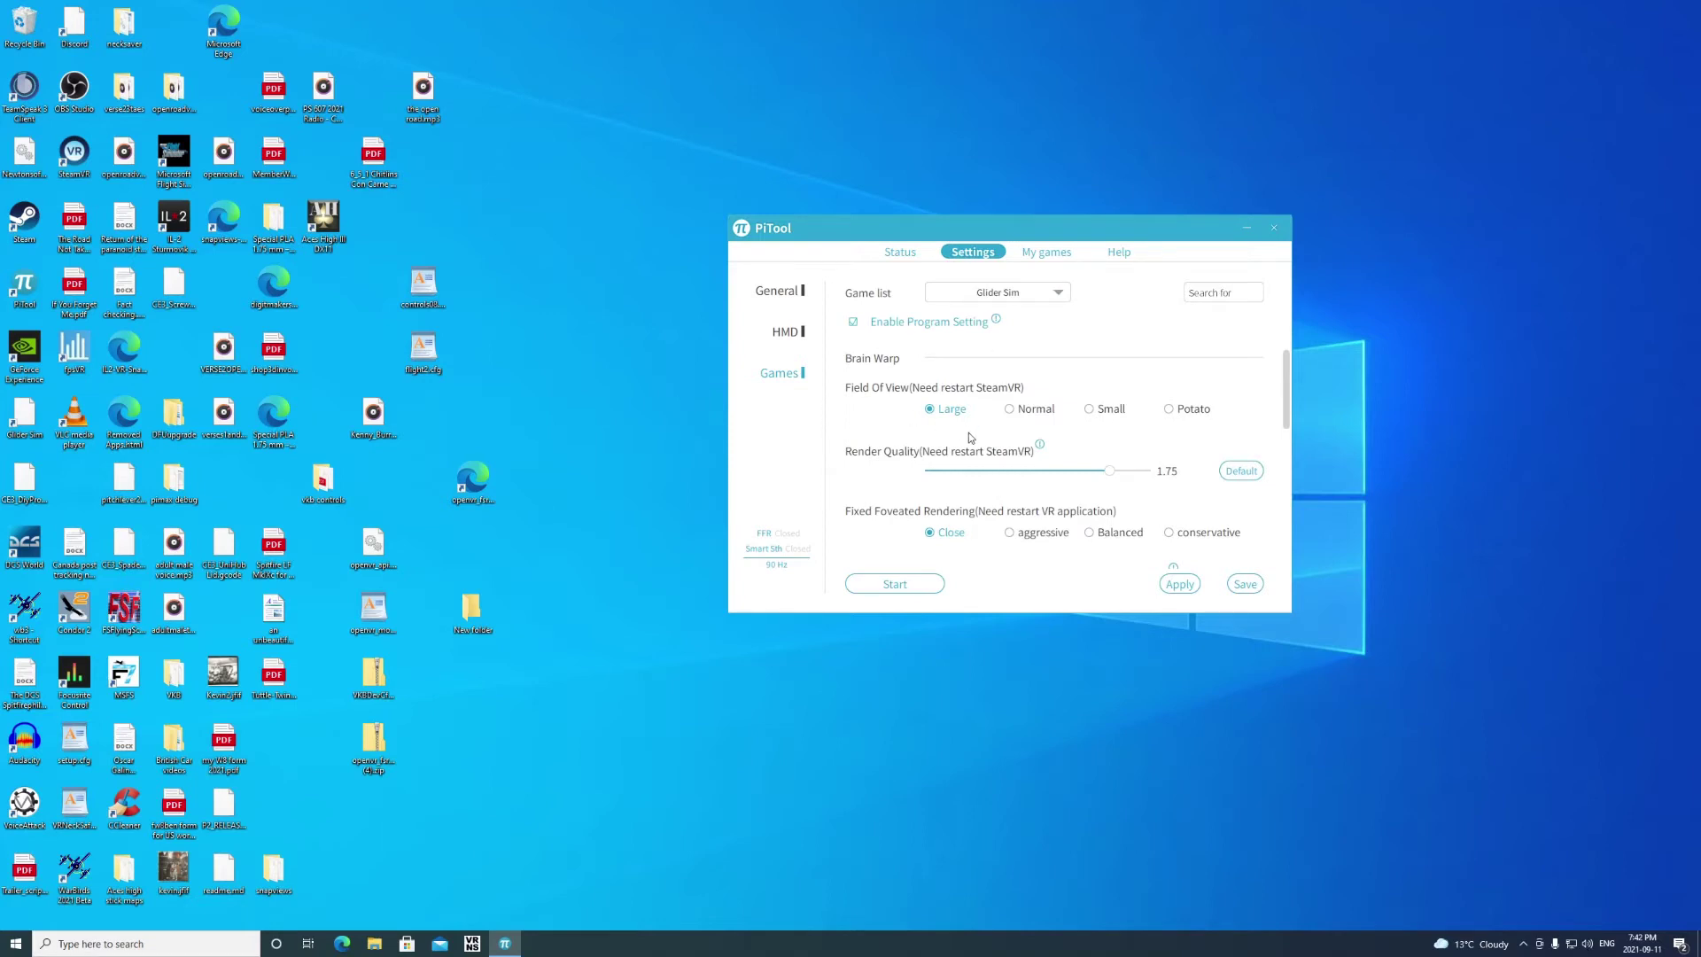
- Set Glider Sim's field of view to Normal and render quality to 1.5
{"action": "left_click", "coordinate": [1010, 410]}
{"action": "left_click_drag", "start_coordinate": [1111, 473], "coordinate": [1055, 477]}
{"action": "left_click", "coordinate": [1057, 479]}
{"action": "scroll", "coordinate": [984, 548], "scroll_direction": "down", "scroll_amount": 1}
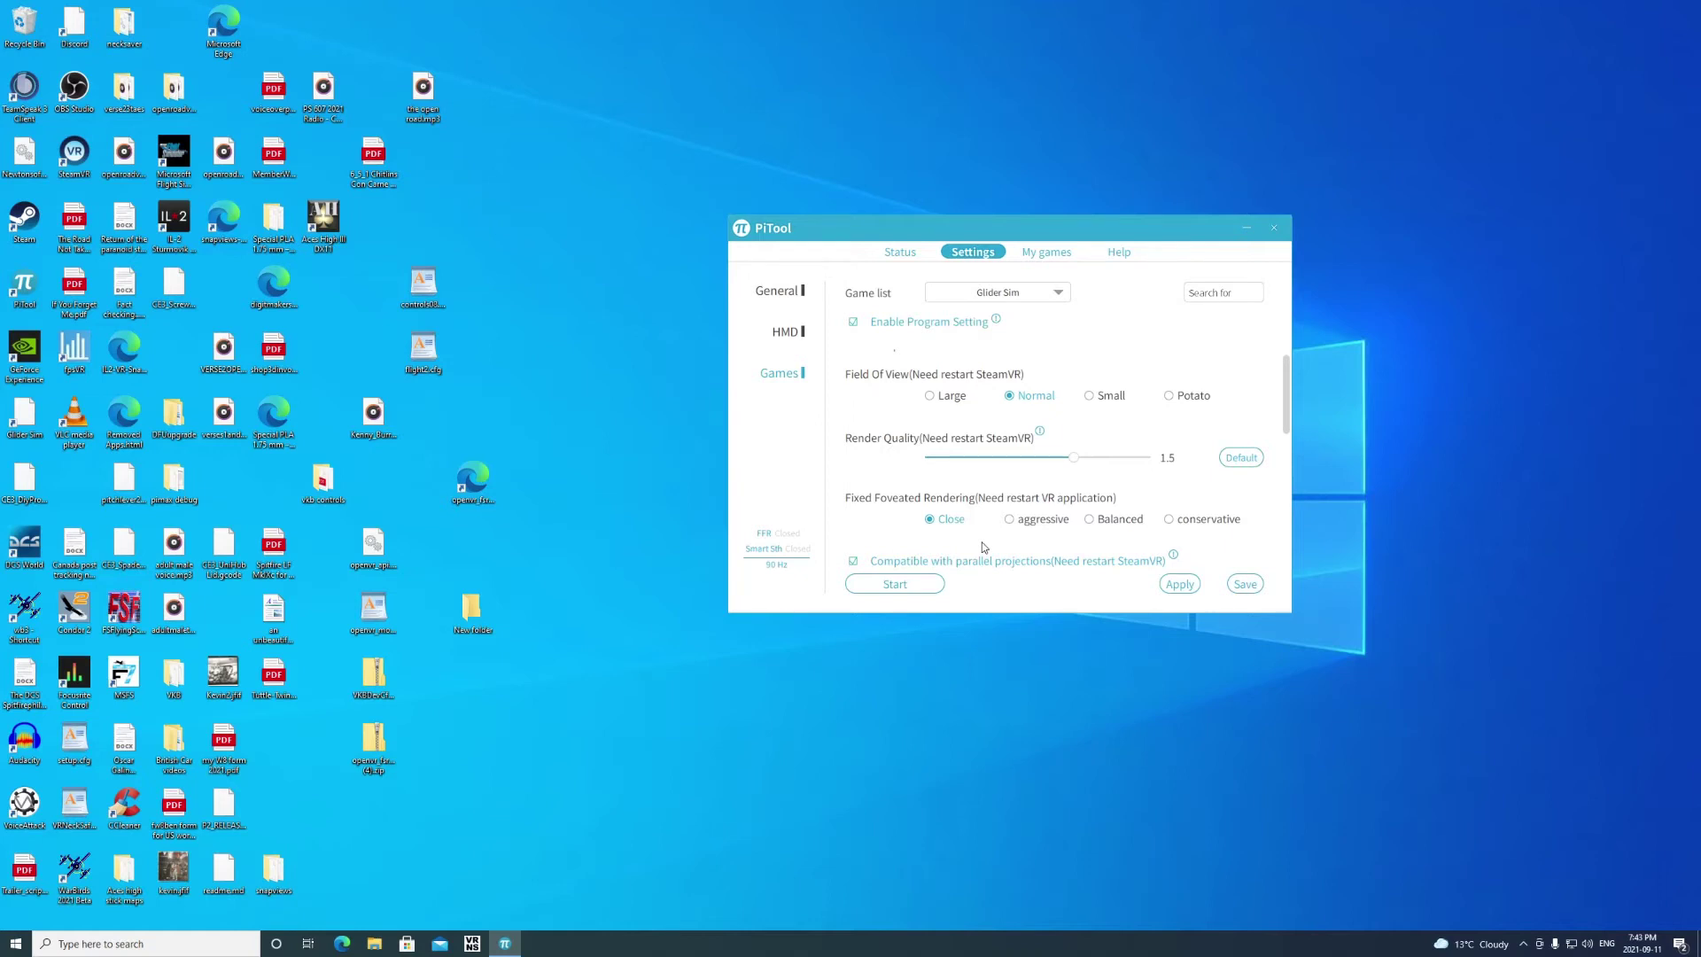
- Uncheck 'Compatible with parallel projections' in Glider Sim's game settings
{"action": "scroll", "coordinate": [984, 542], "scroll_direction": "down", "scroll_amount": 1}
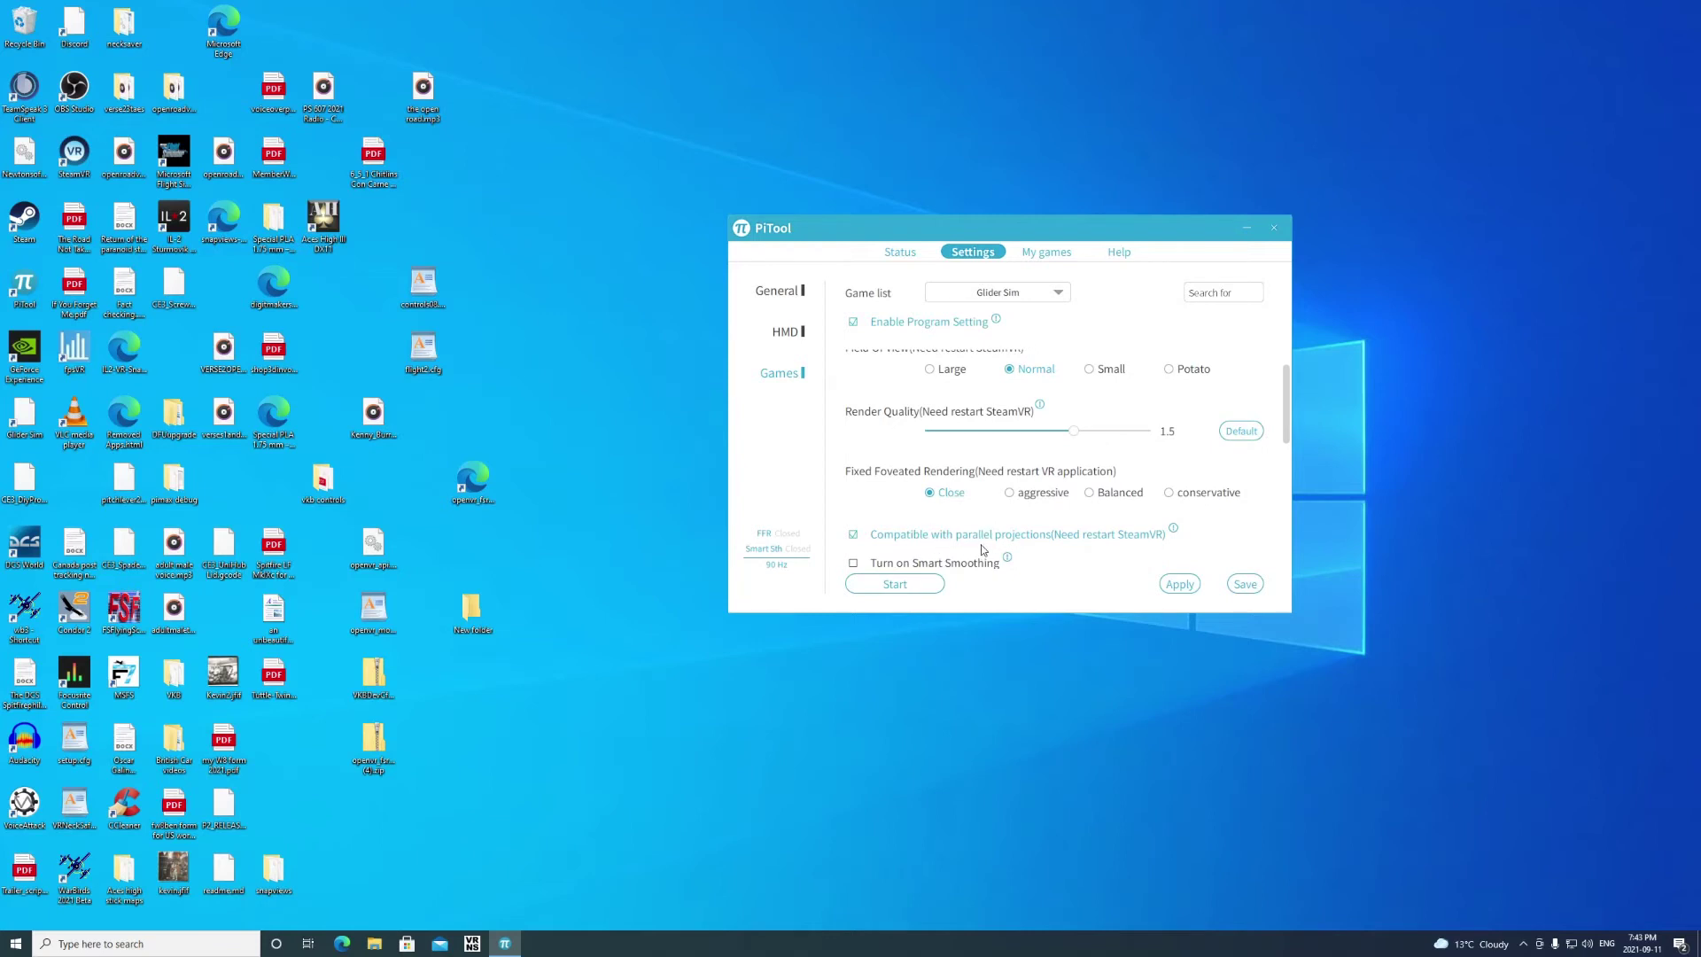
{"action": "left_click", "coordinate": [853, 535]}
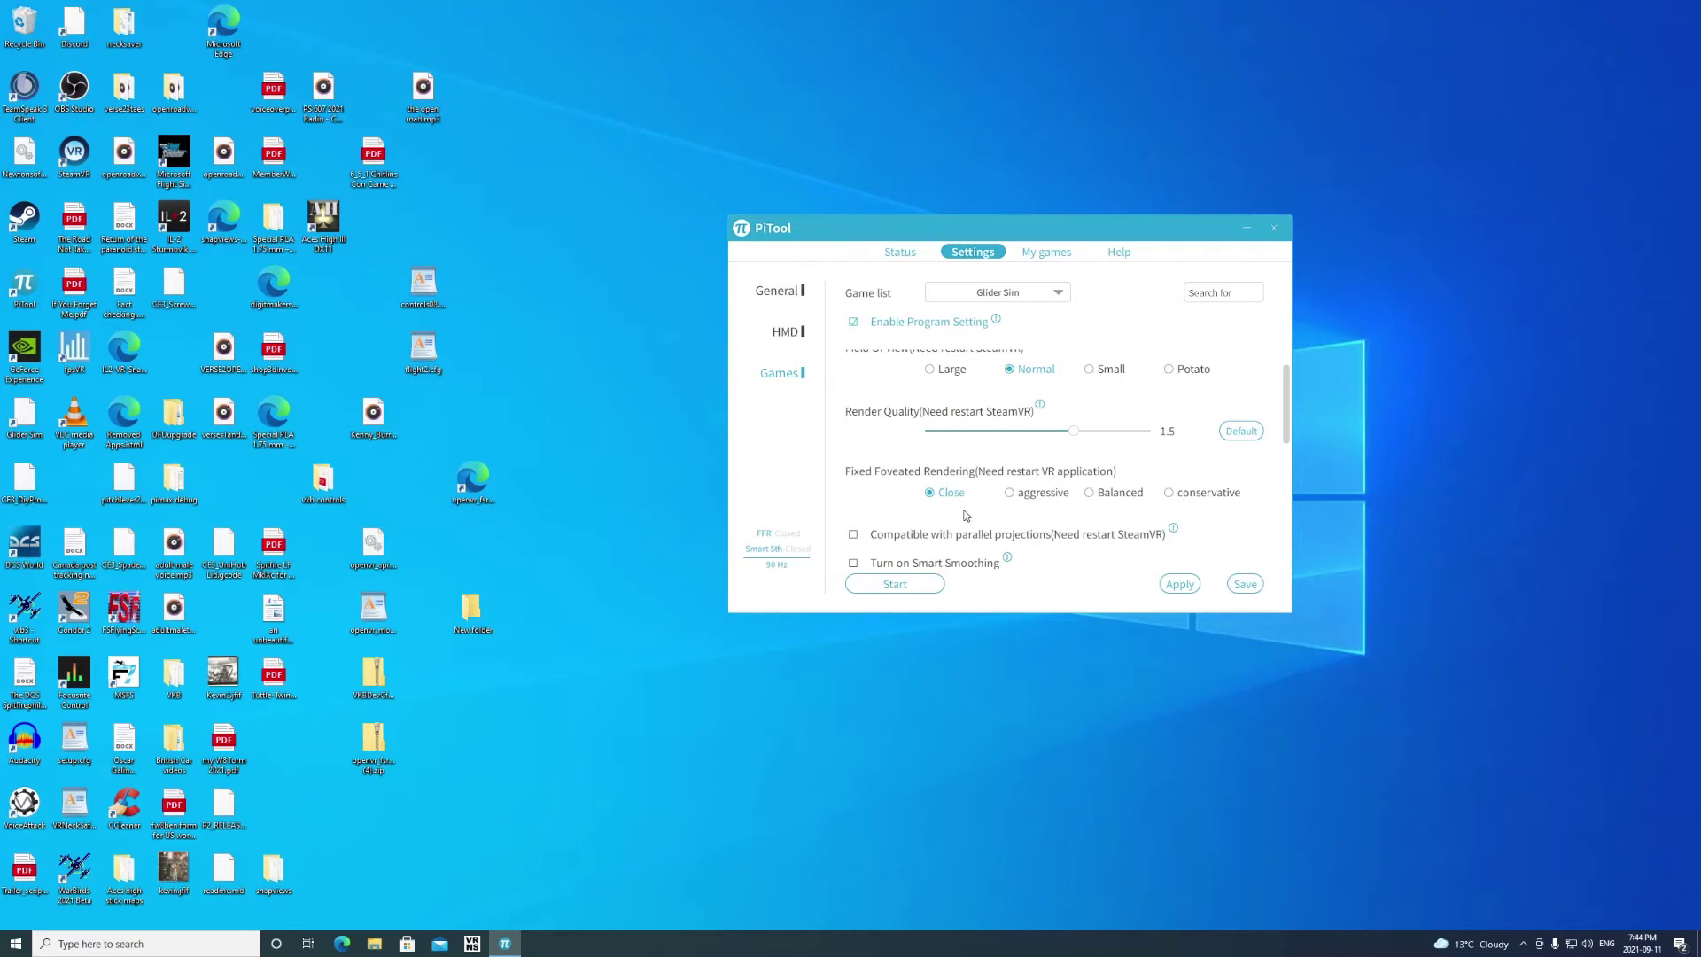
{"action": "scroll", "coordinate": [964, 532], "scroll_direction": "down", "scroll_amount": 1}
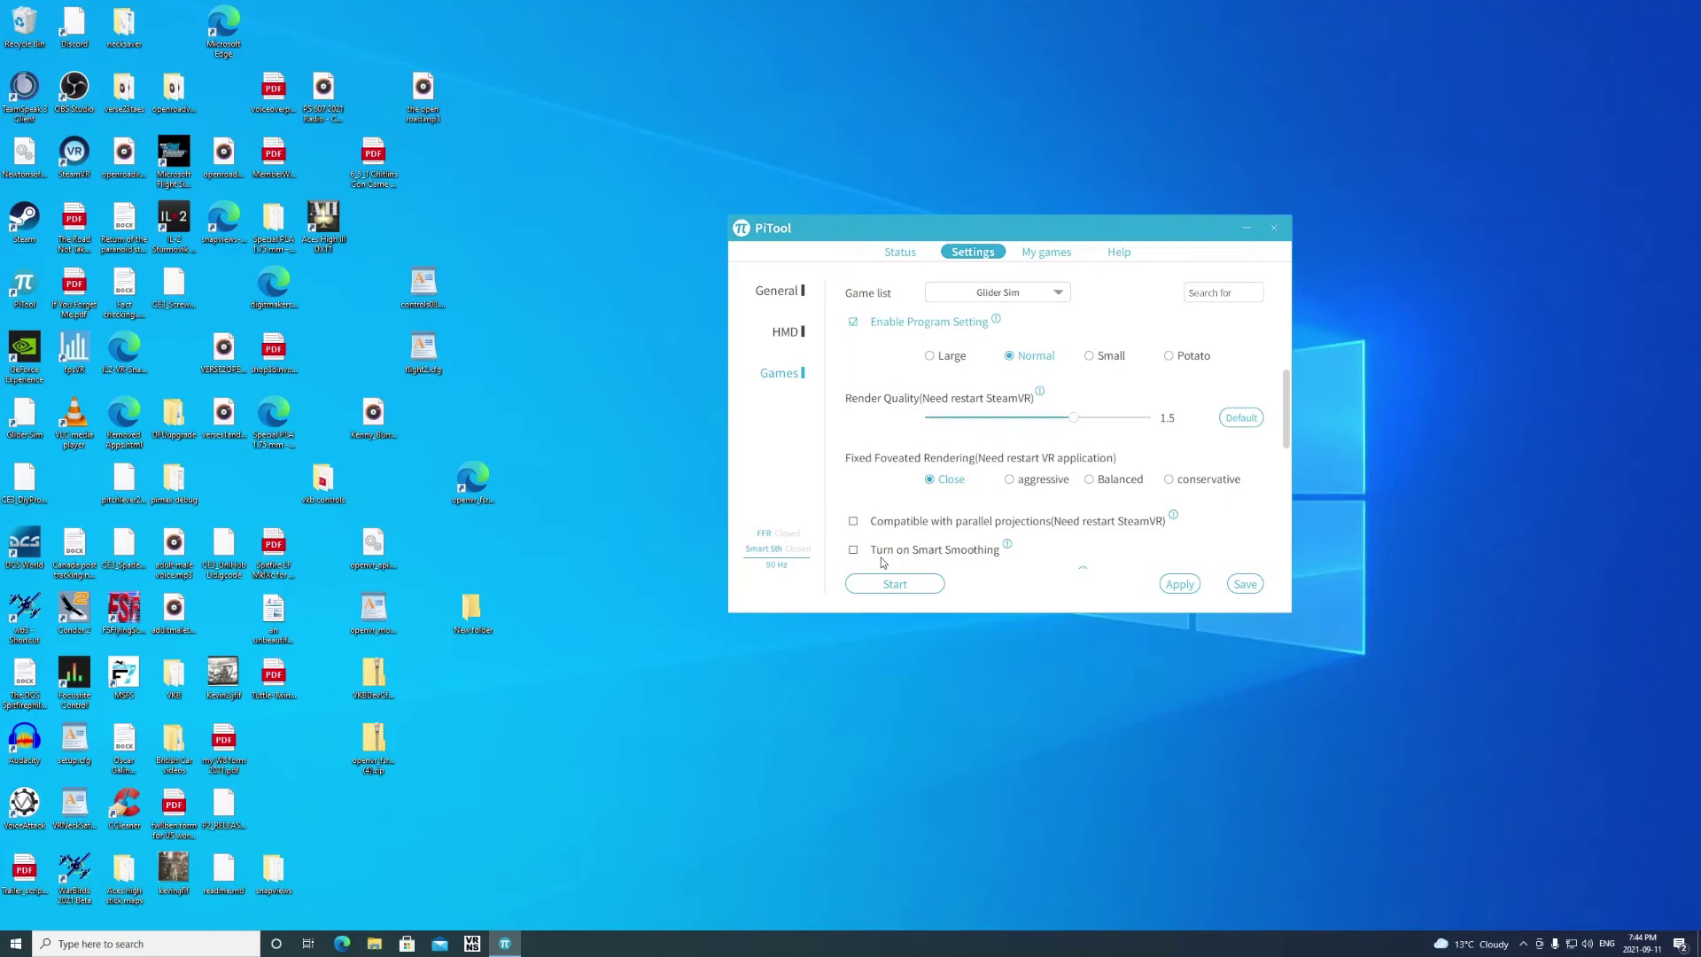
- Apply and save Glider Sim's settings, leaving colour contrast and brightness at 0
{"action": "scroll", "coordinate": [895, 549], "scroll_direction": "down", "scroll_amount": 4}
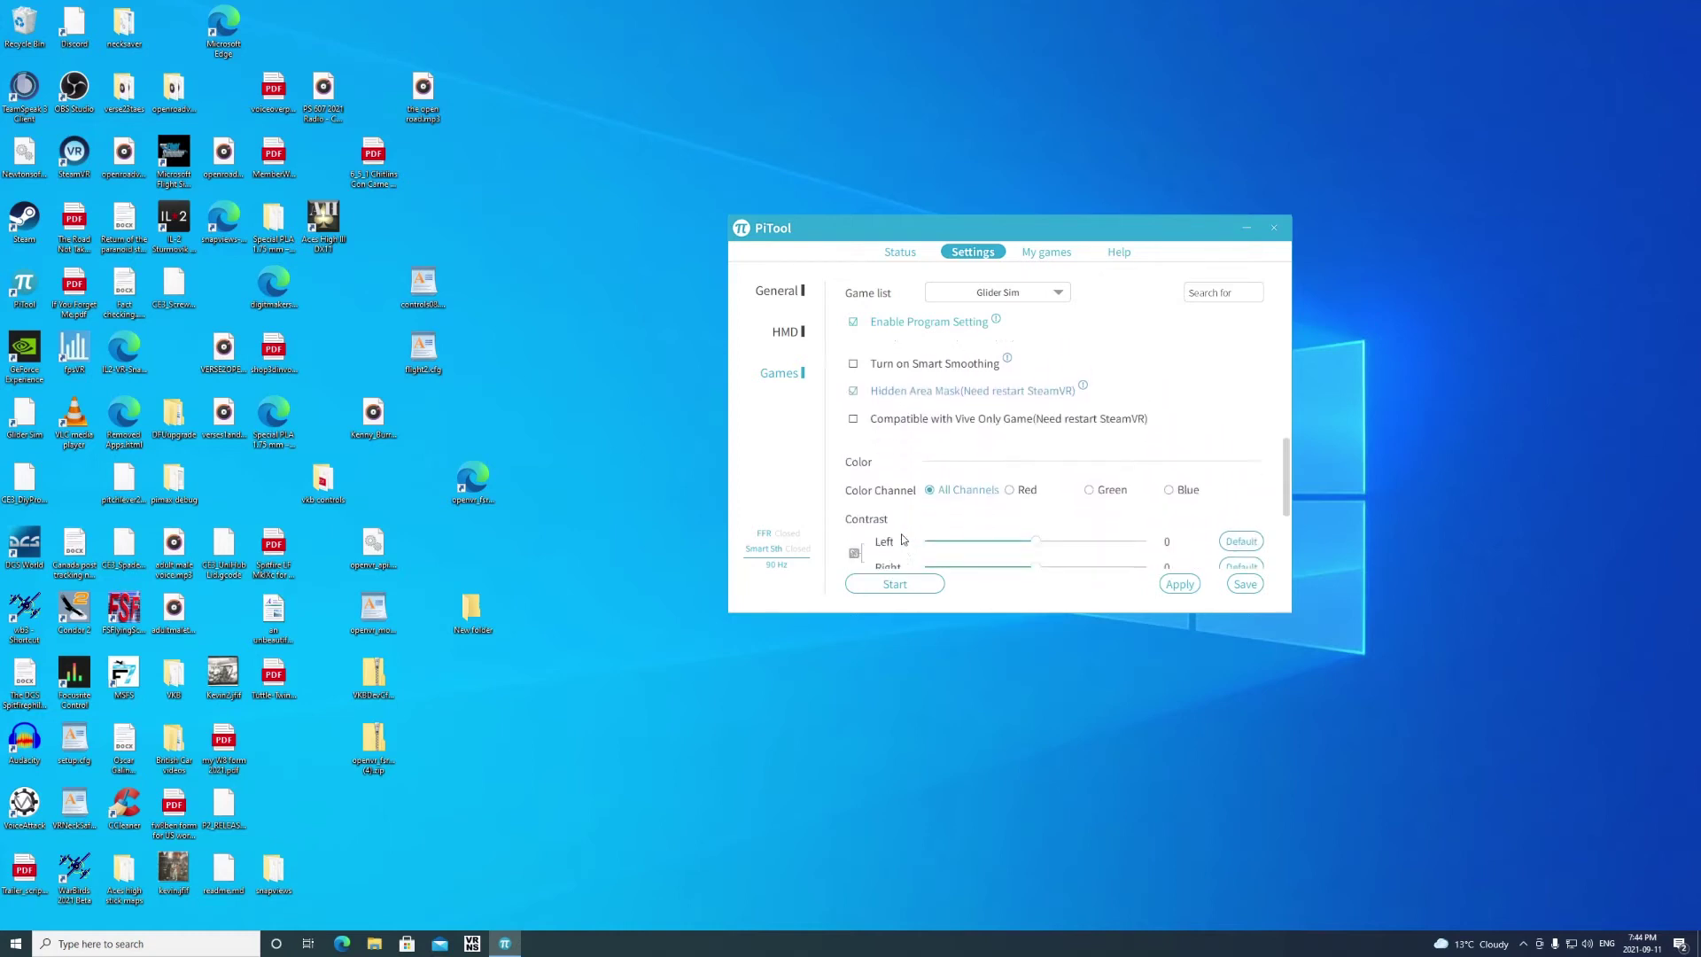
{"action": "scroll", "coordinate": [949, 484], "scroll_direction": "down", "scroll_amount": 1}
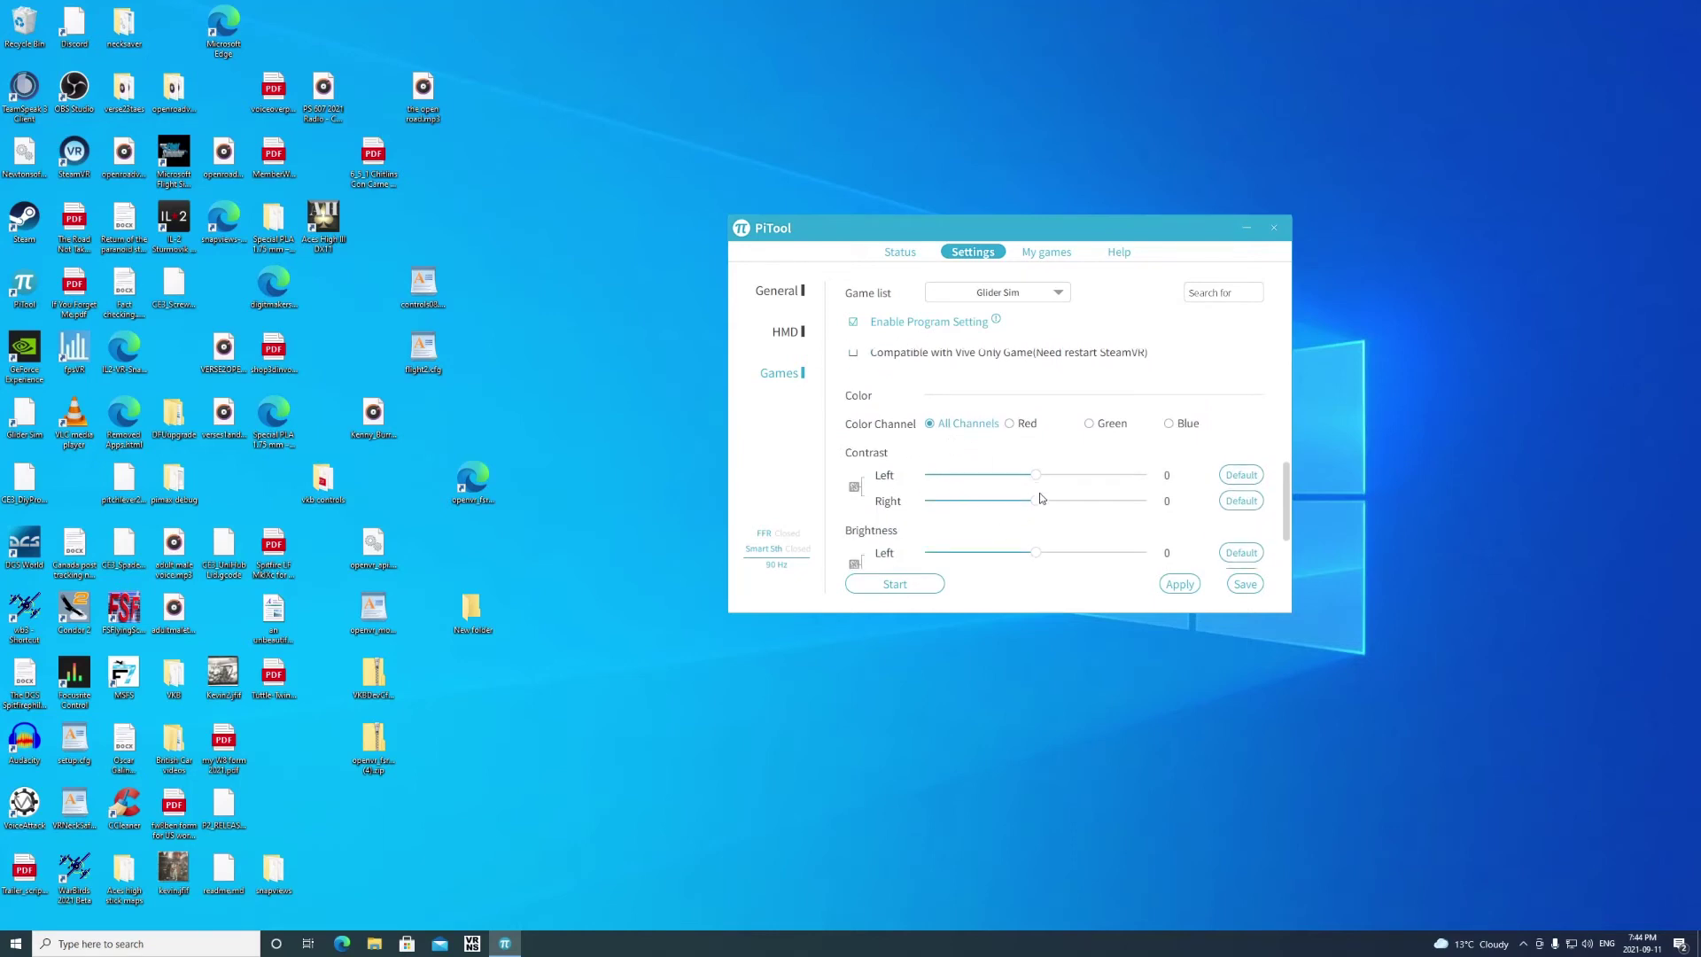
{"action": "scroll", "coordinate": [1024, 560], "scroll_direction": "down", "scroll_amount": 1}
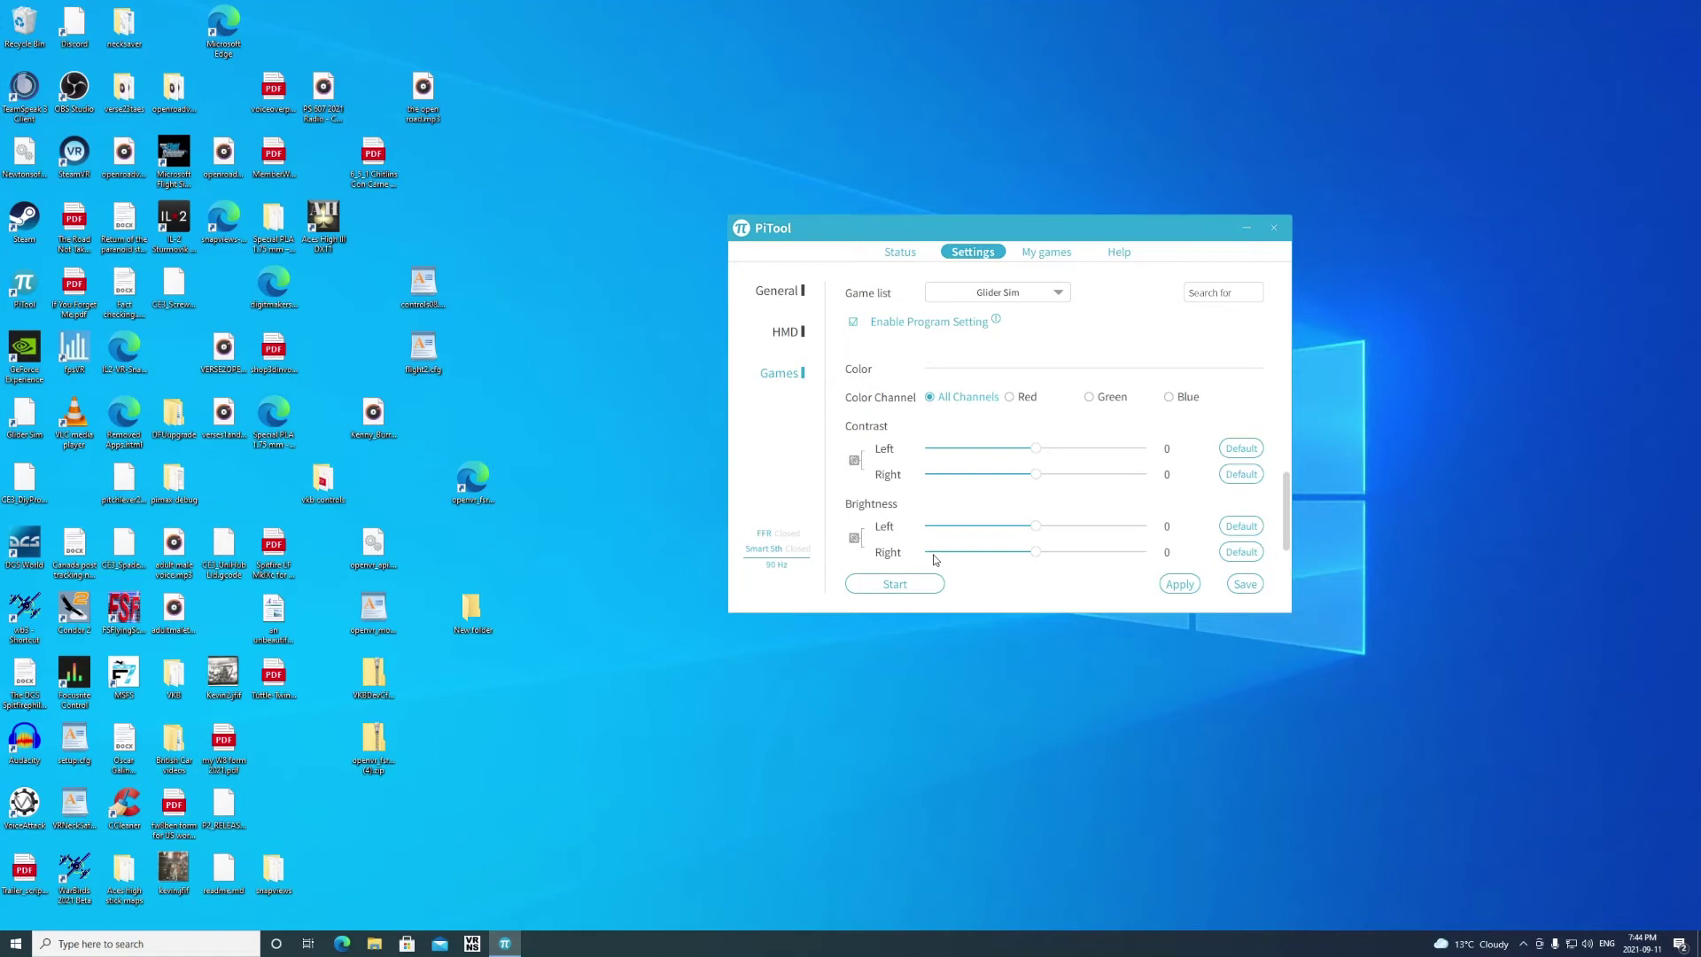
{"action": "scroll", "coordinate": [939, 560], "scroll_direction": "down", "scroll_amount": 1}
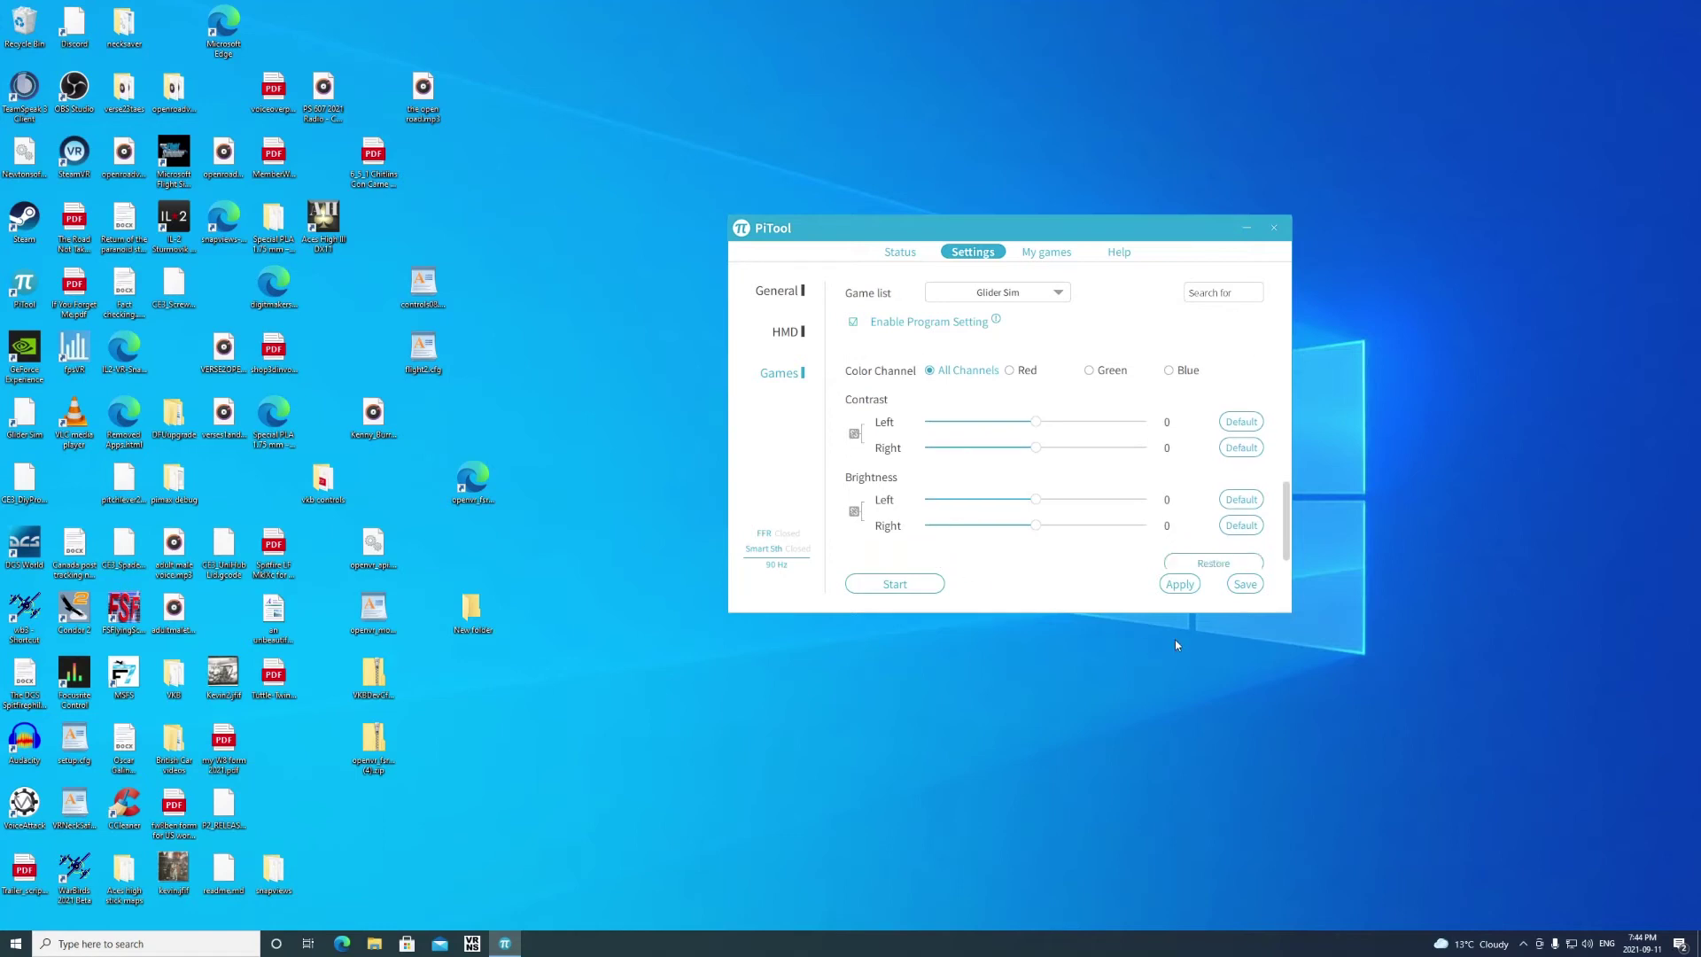
{"action": "left_click", "coordinate": [1182, 587]}
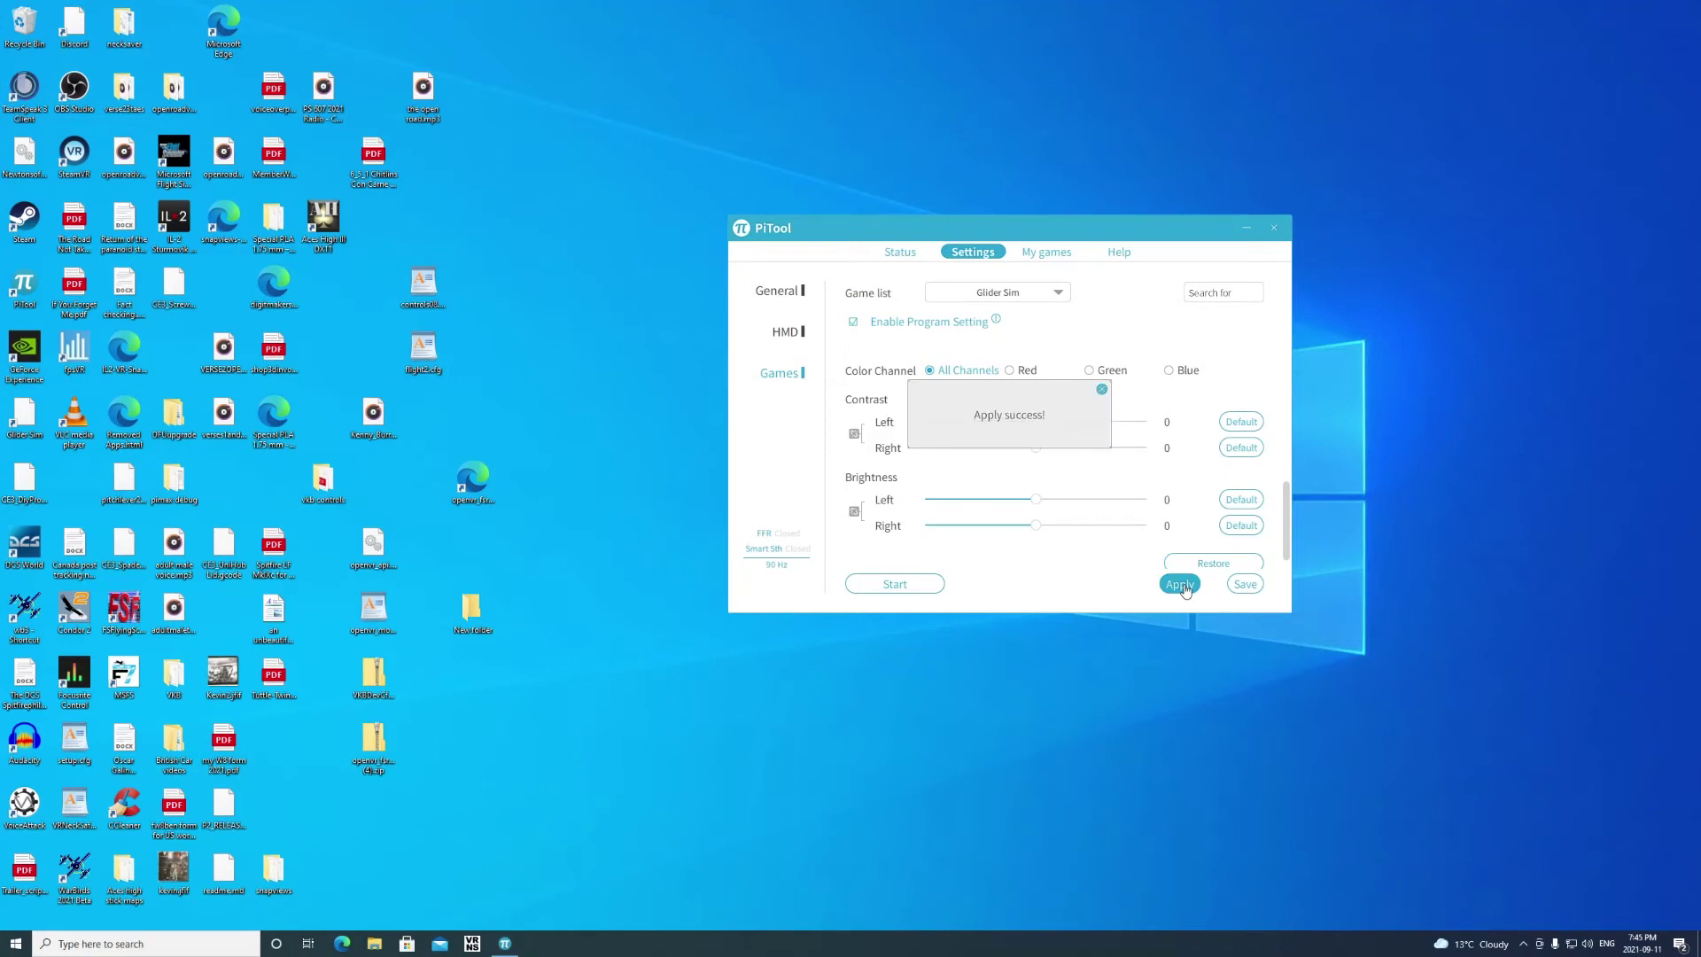
{"action": "left_click", "coordinate": [1245, 585]}
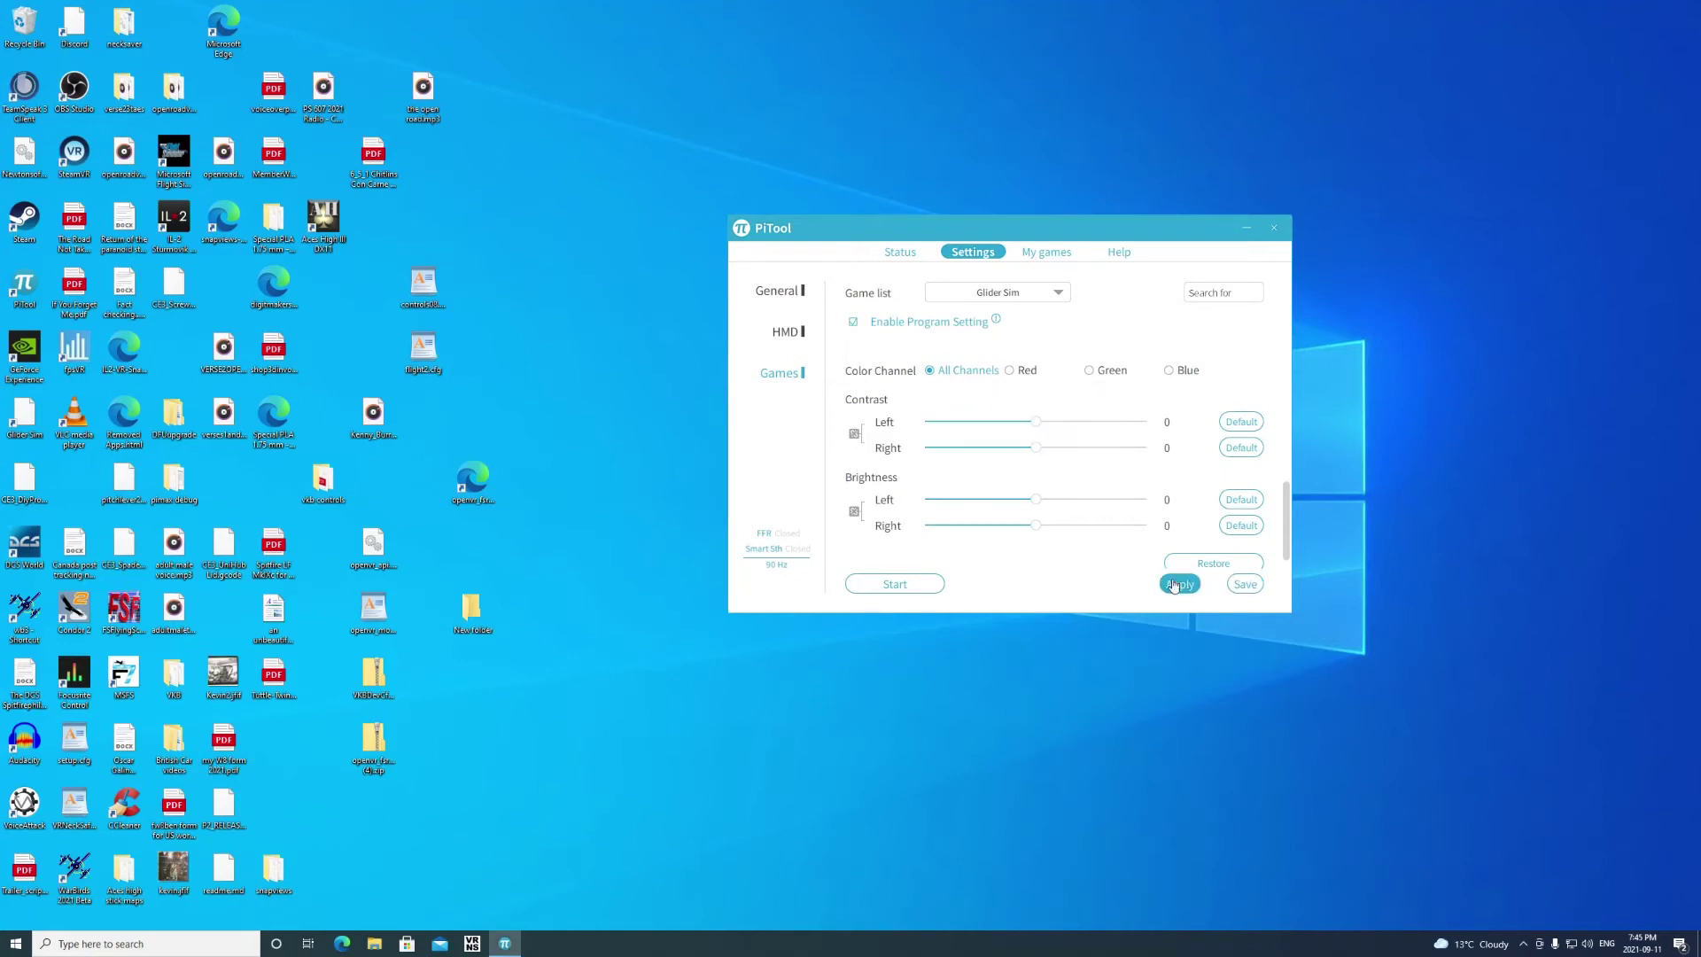
- Minimize PiTool, start the Steam client, and launch fpsVR from the library
{"action": "left_click", "coordinate": [1248, 229]}
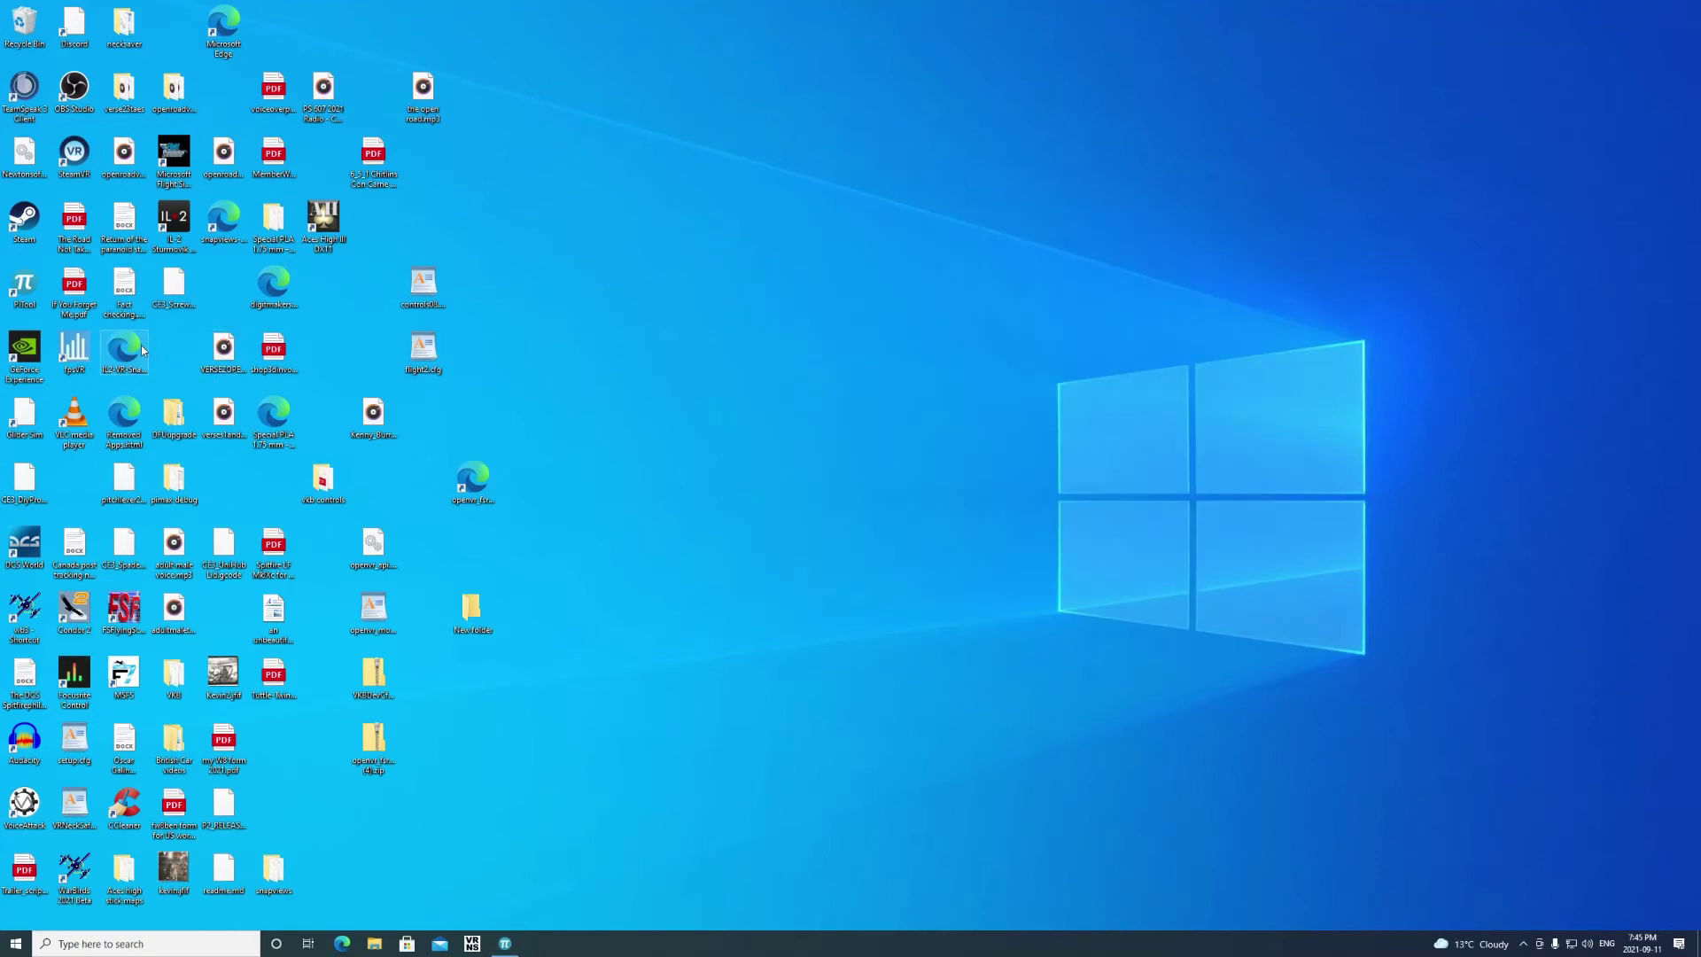
{"action": "double_click", "coordinate": [26, 222]}
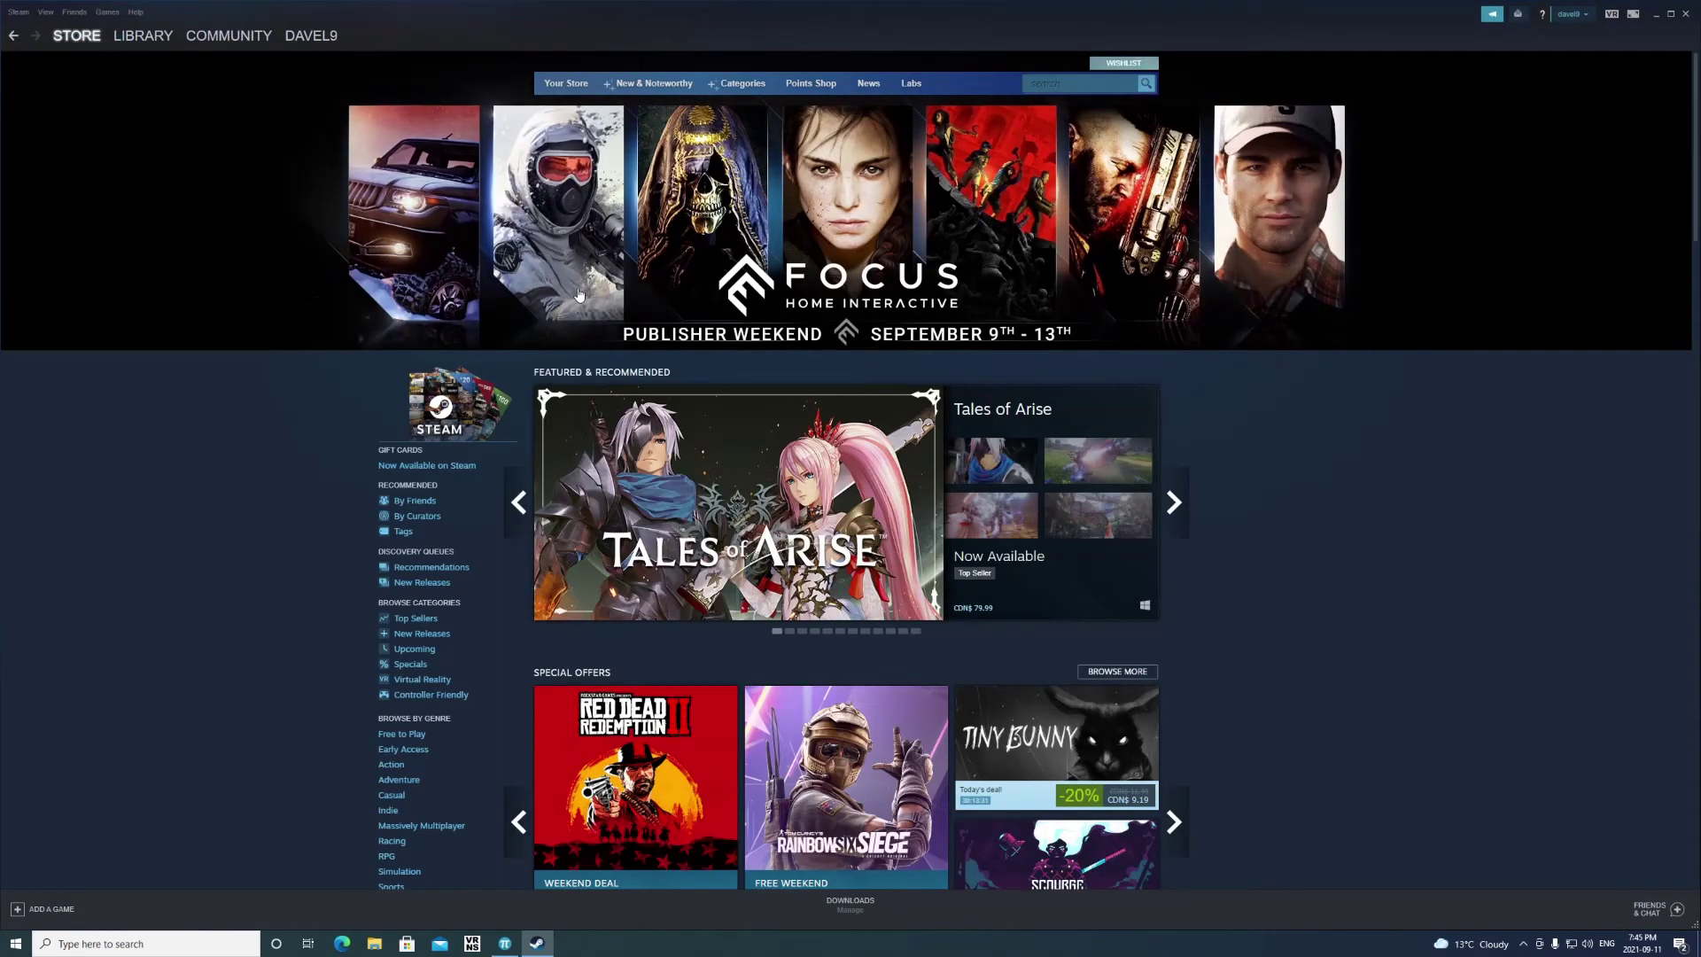
{"action": "left_click", "coordinate": [141, 35]}
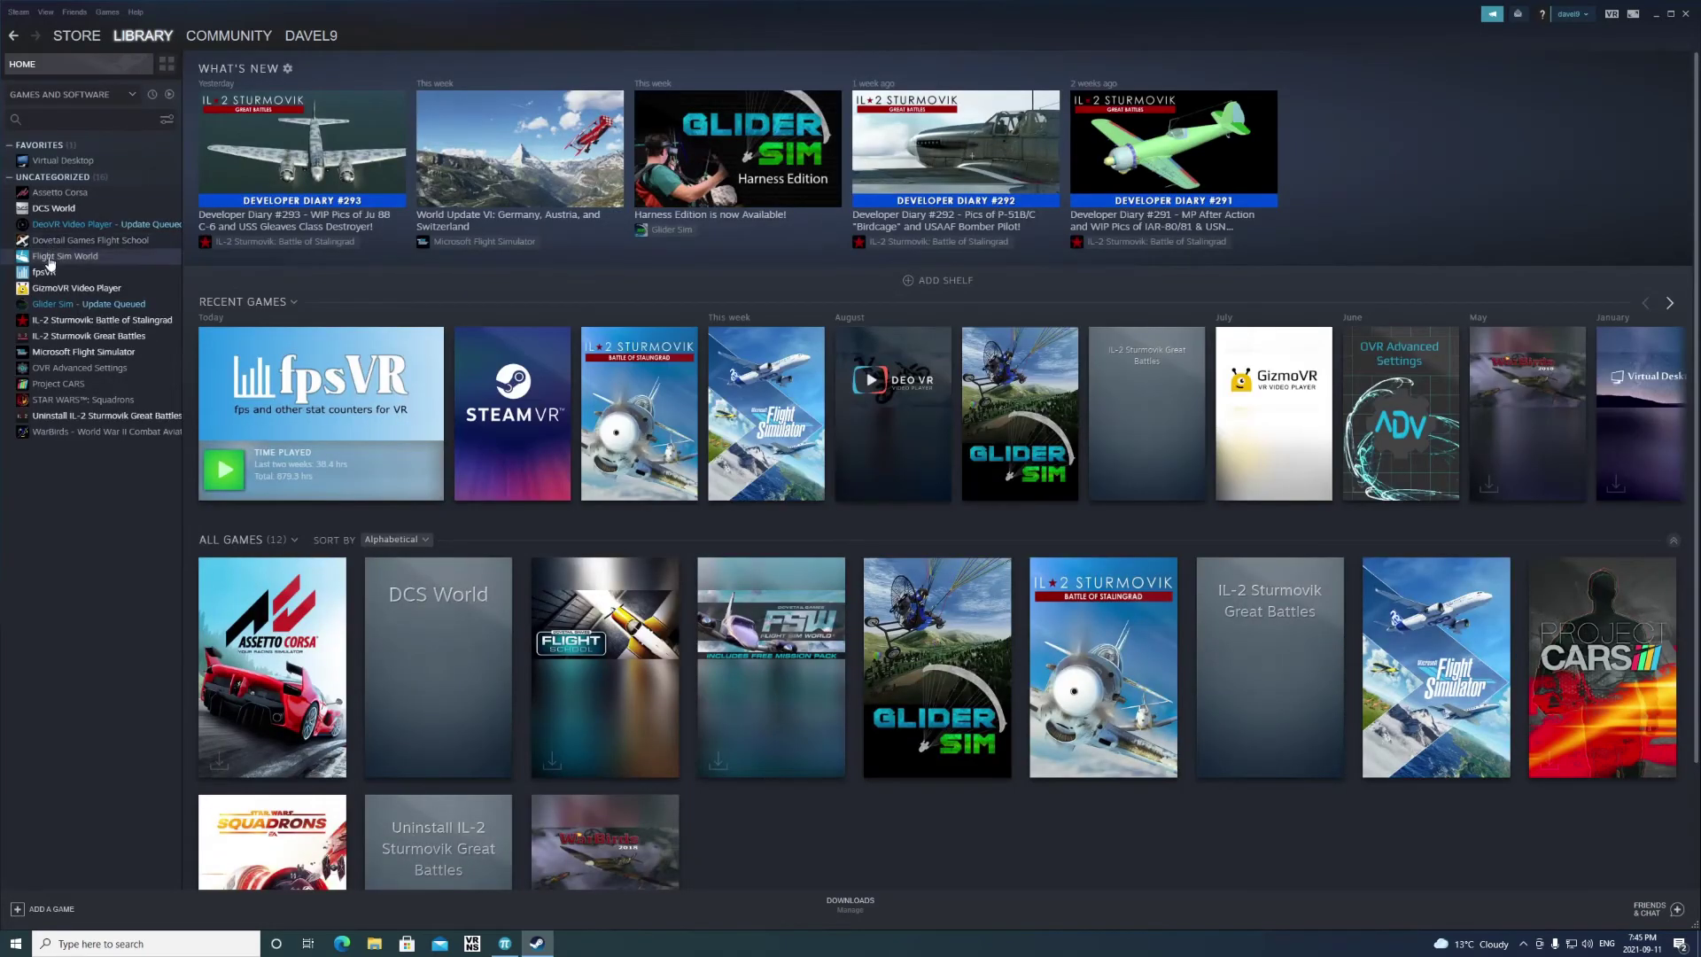
{"action": "left_click", "coordinate": [49, 274]}
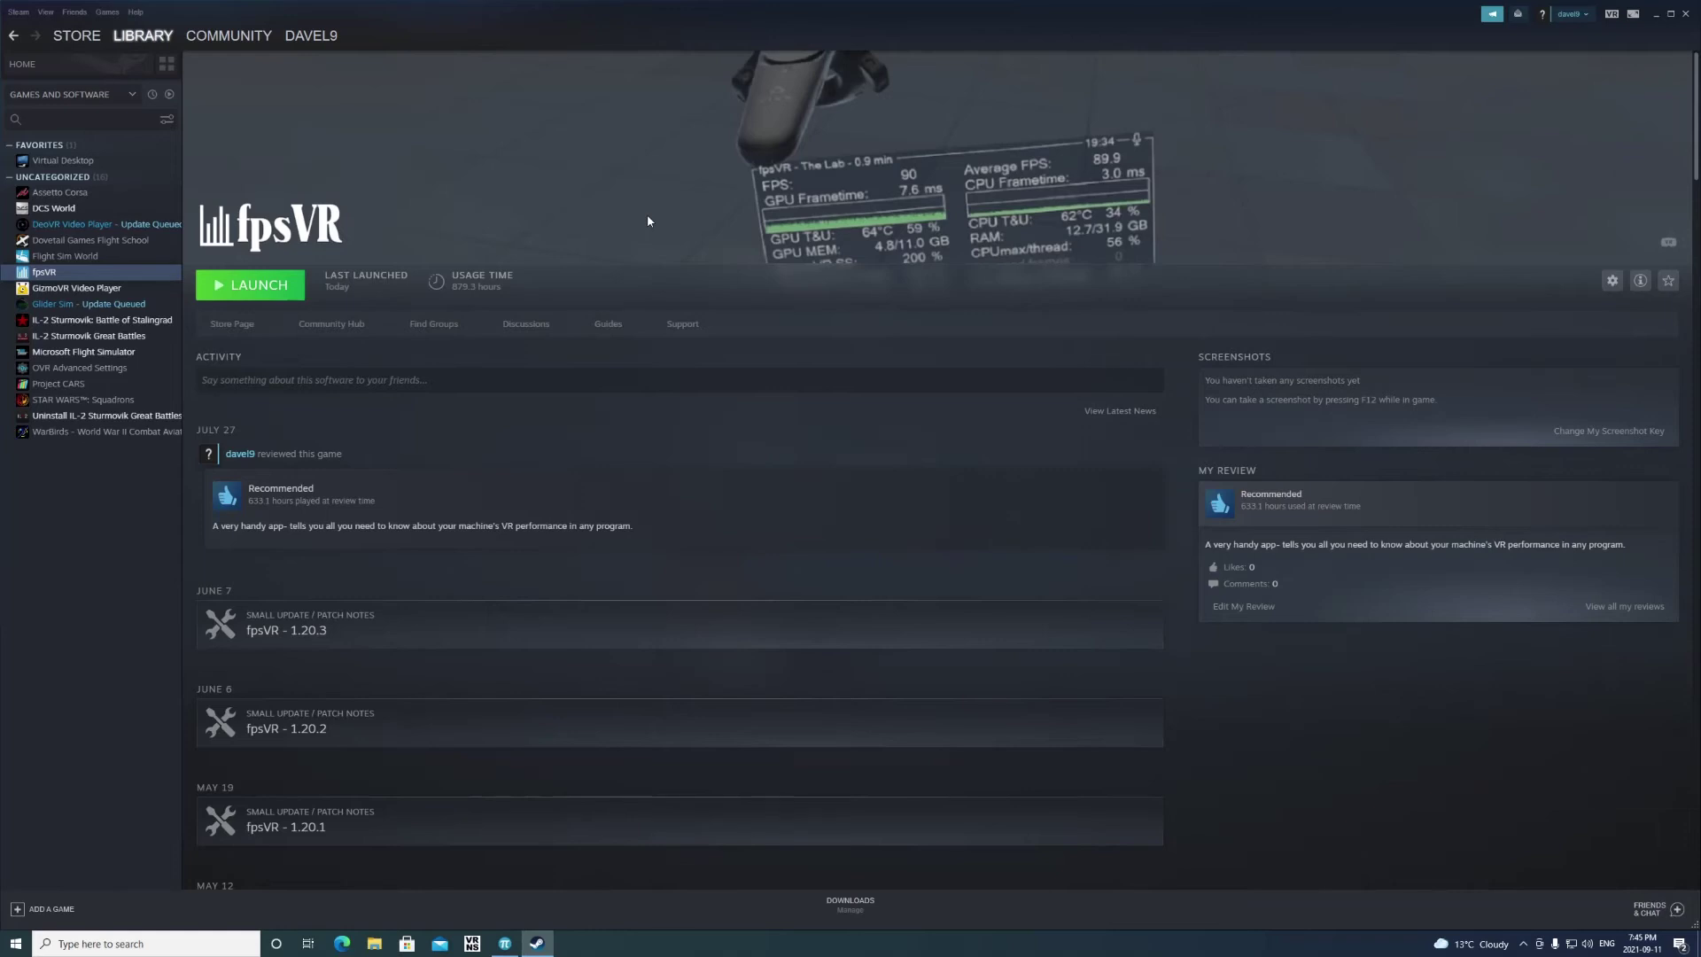
{"action": "left_click", "coordinate": [247, 289]}
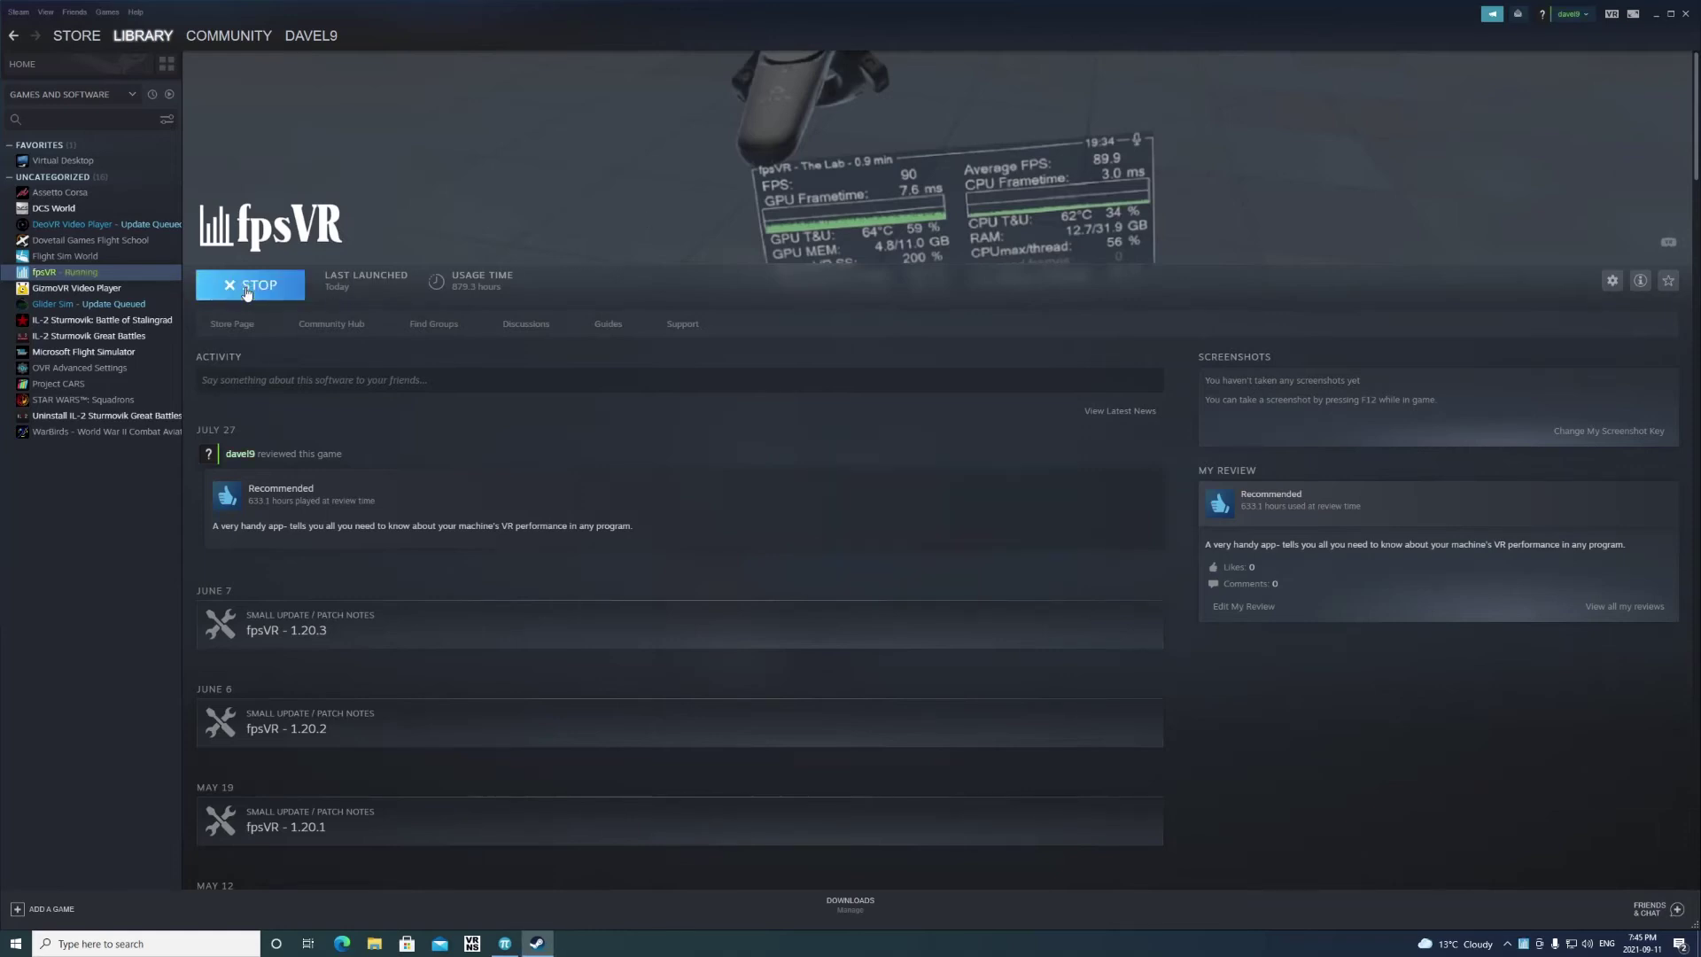
- Launch IL-2 Sturmovik: Battle of Stalingrad from Steam with the default play option
{"action": "left_click", "coordinate": [78, 328]}
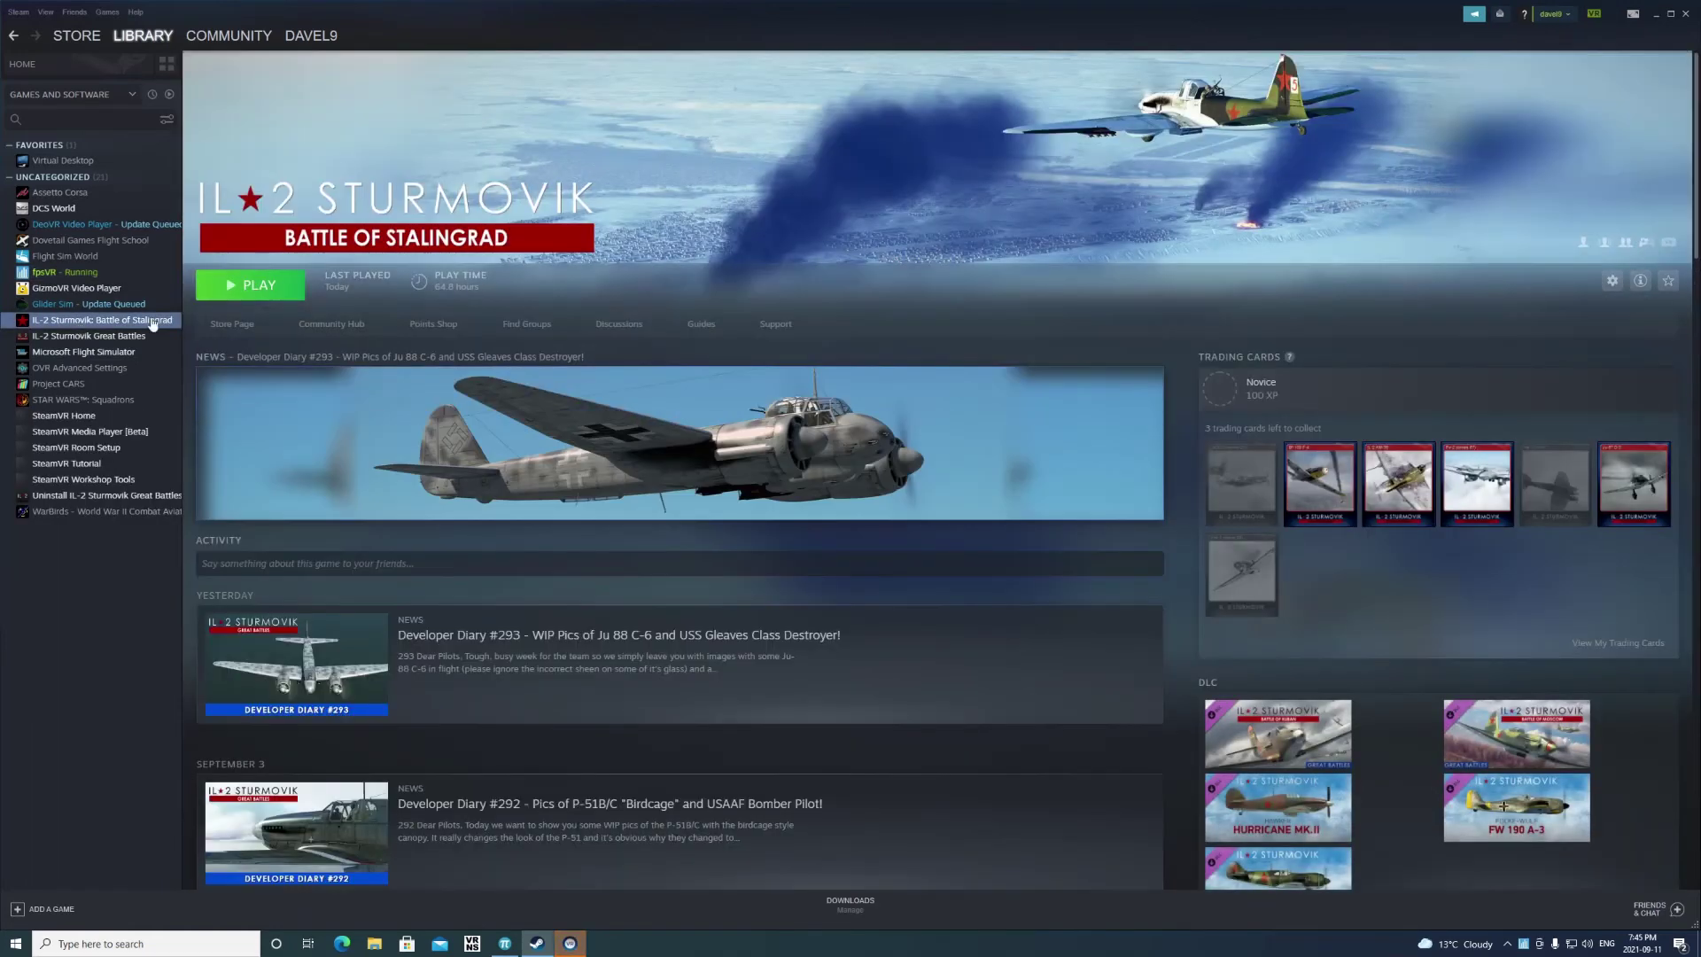
{"action": "left_click", "coordinate": [250, 287]}
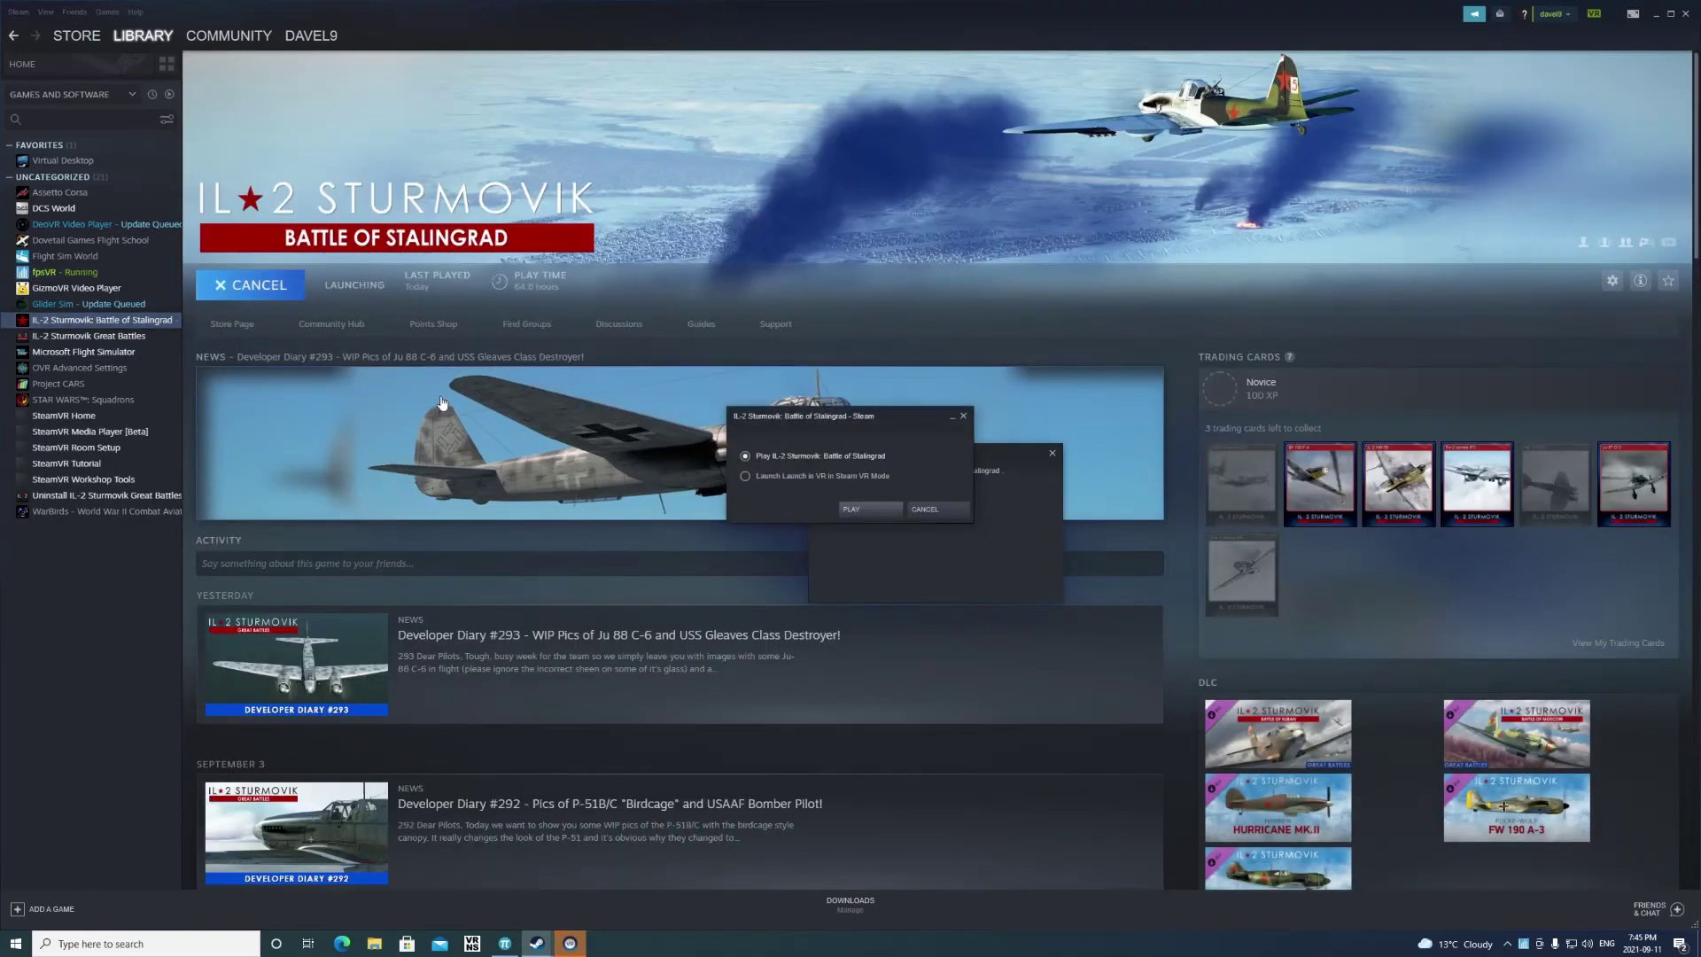
{"action": "left_click", "coordinate": [848, 511]}
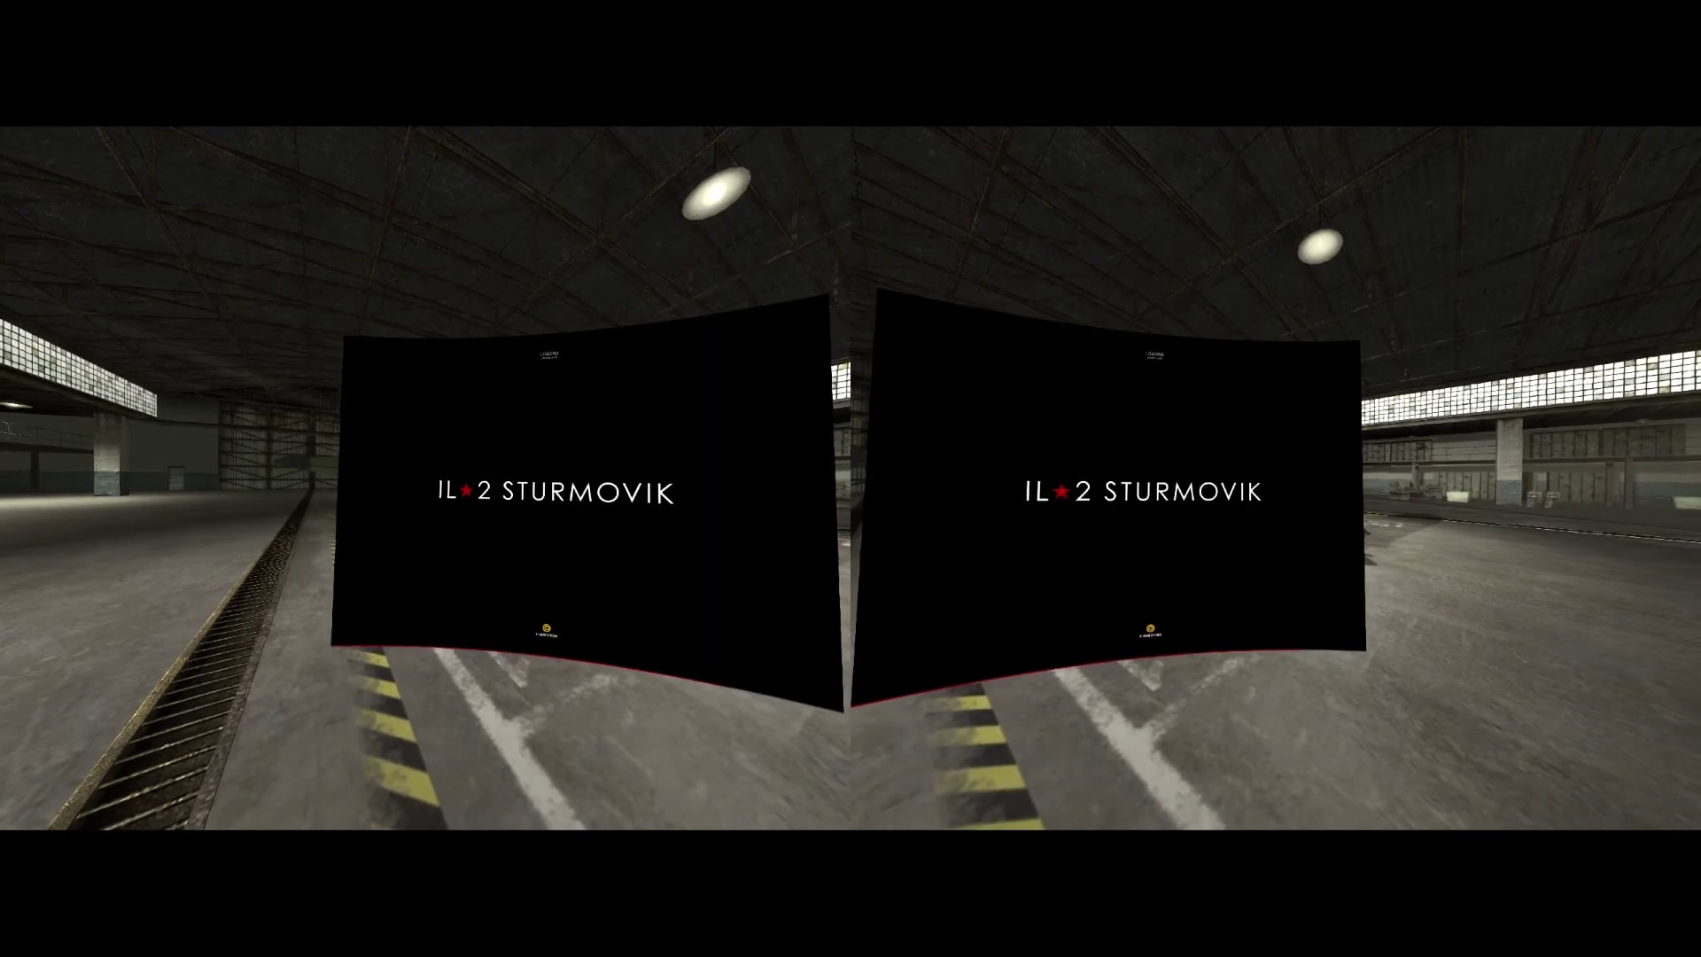
- Switch windows with Alt+Tab until PiTool is back in front
{"action": "key", "text": "alt+Tab"}
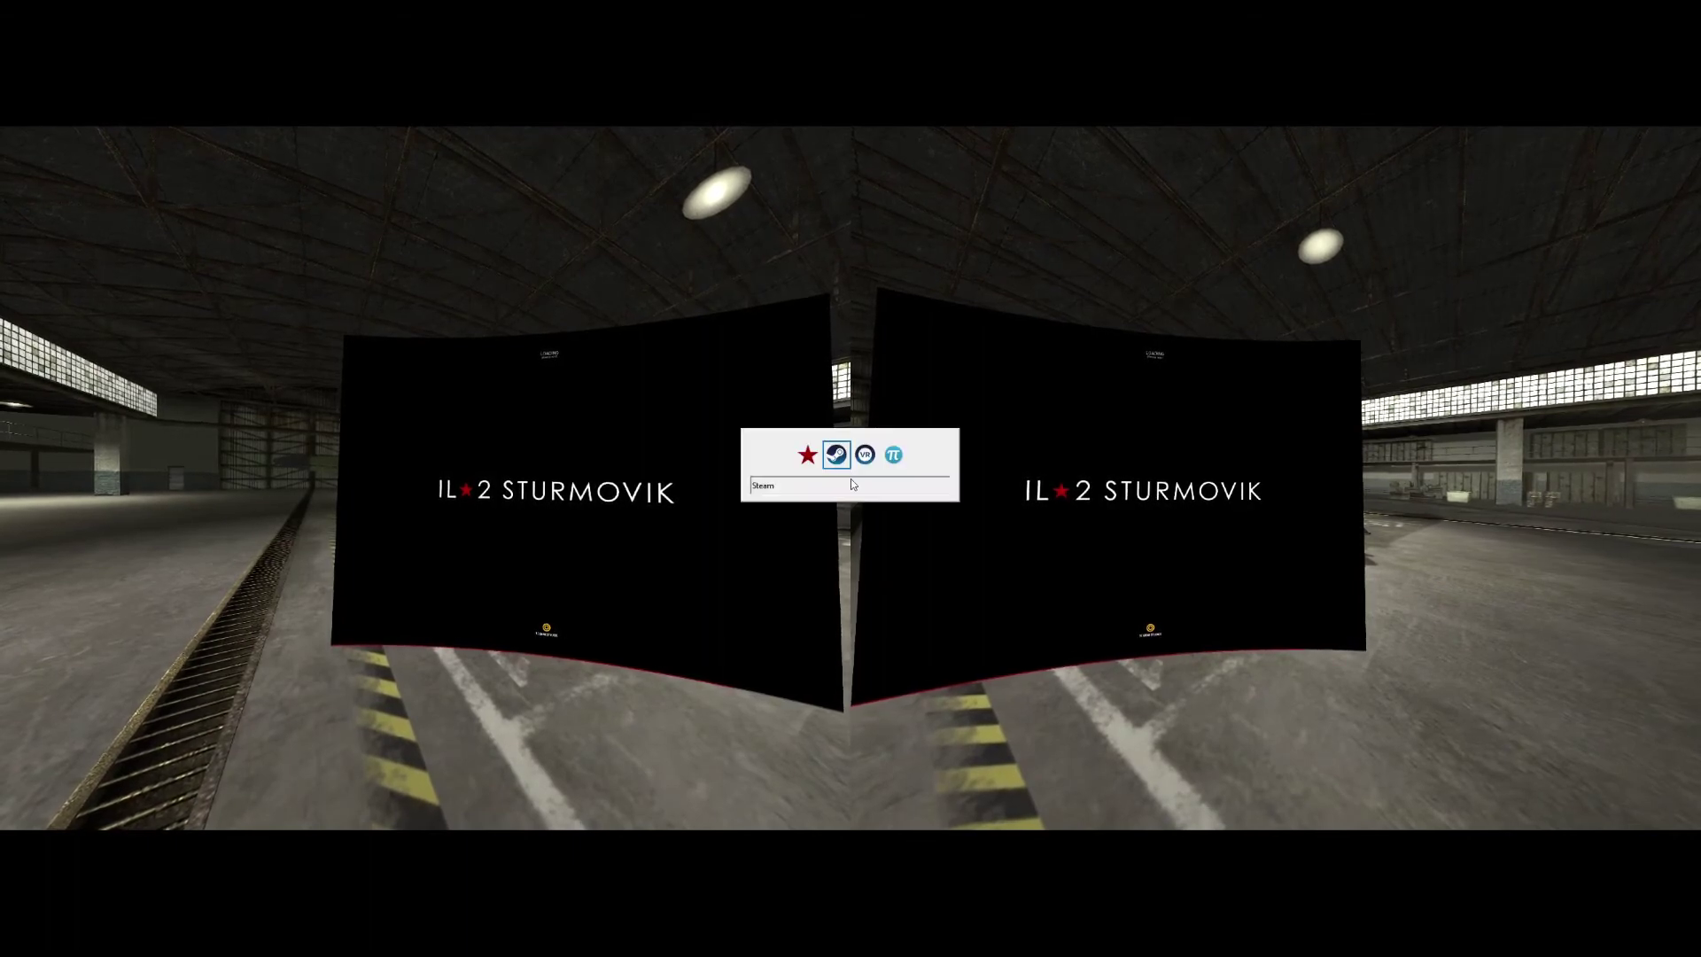
{"action": "key", "text": "alt+Tab"}
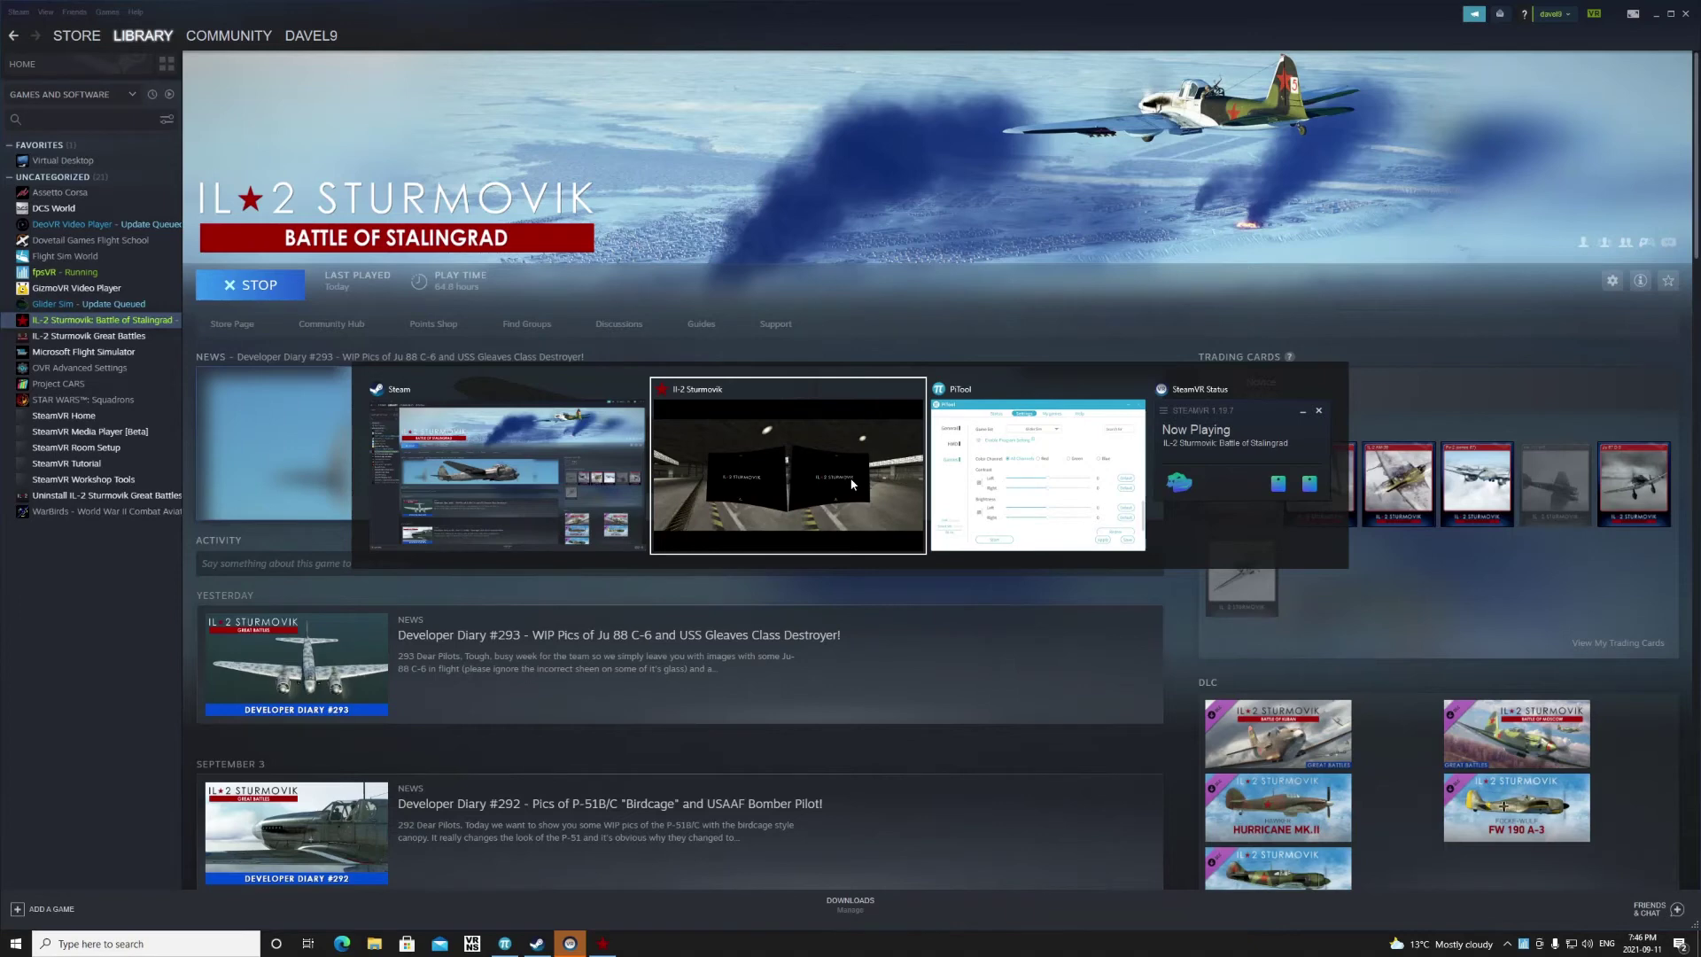
{"action": "key", "text": "alt+Tab"}
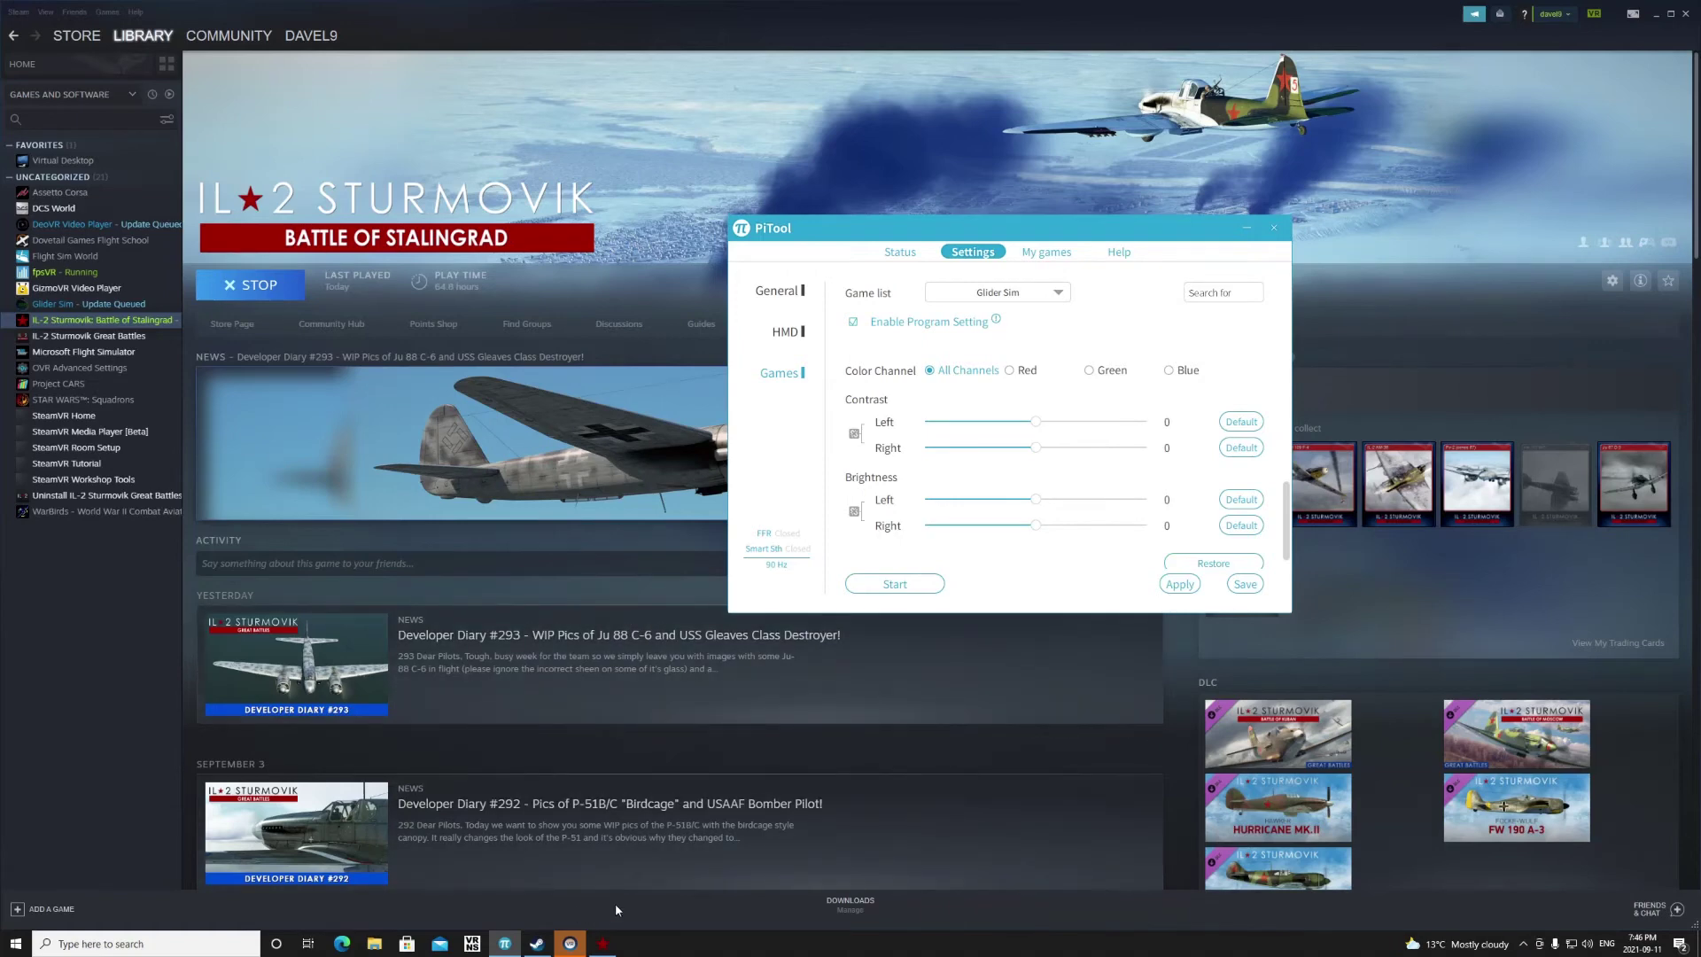
- Bring up the SteamVR status window, move it higher, and open its options menu
{"action": "mouse_move", "coordinate": [569, 950]}
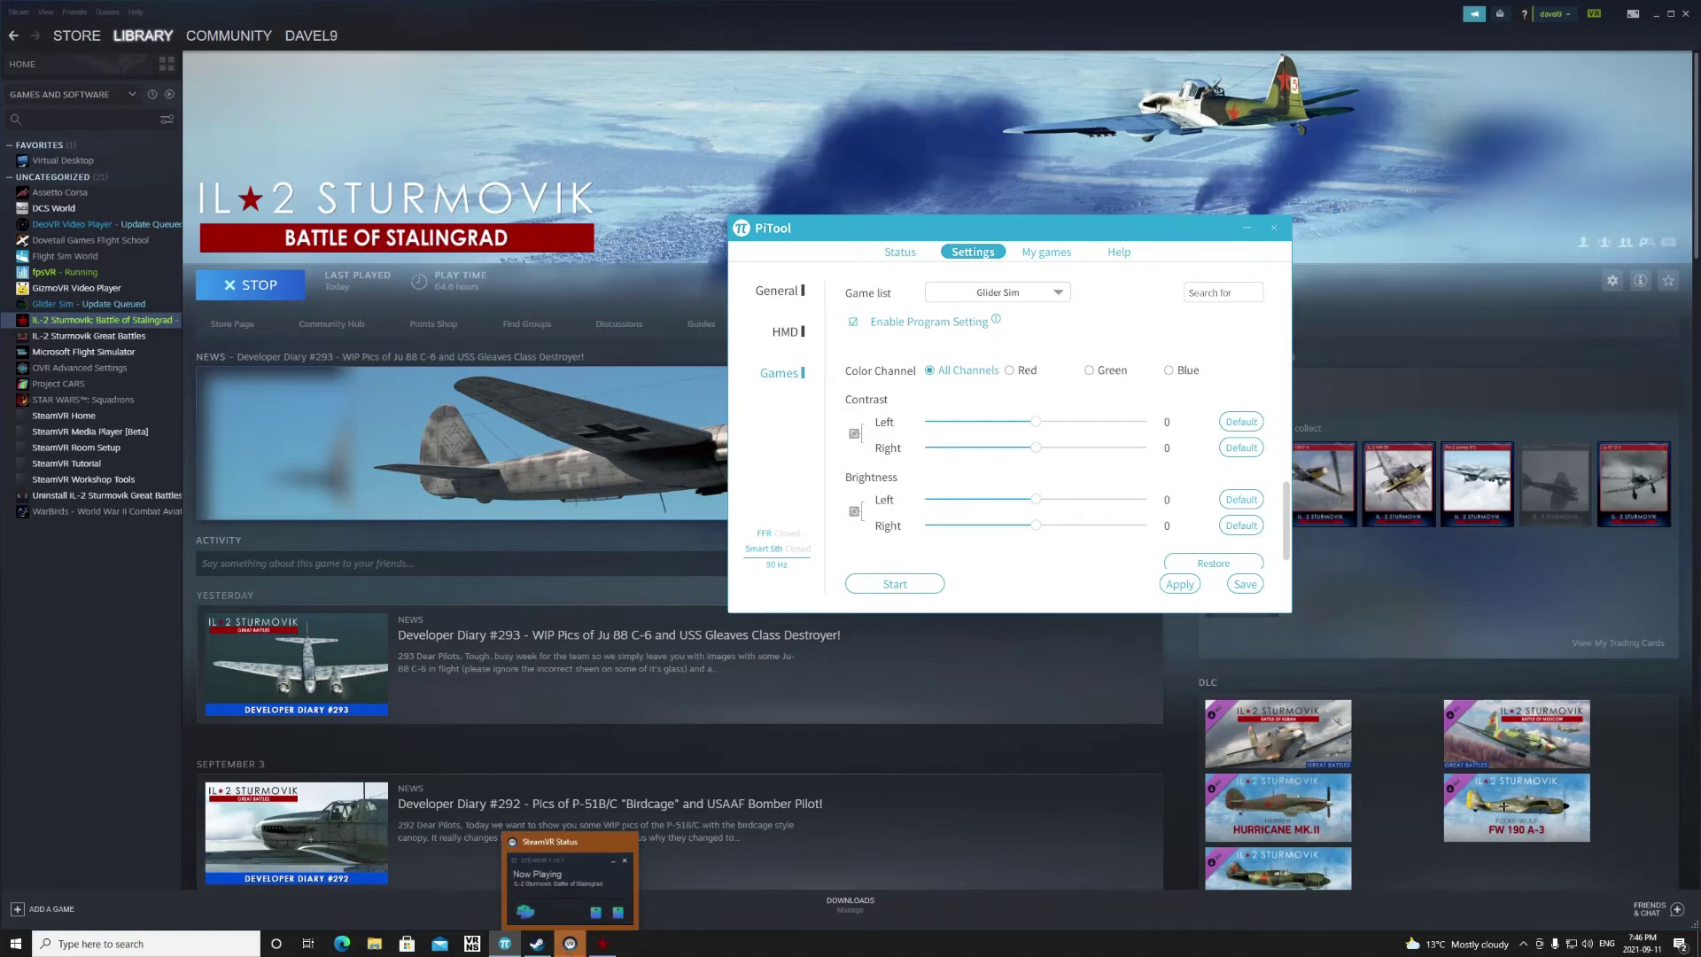
{"action": "left_click", "coordinate": [570, 946]}
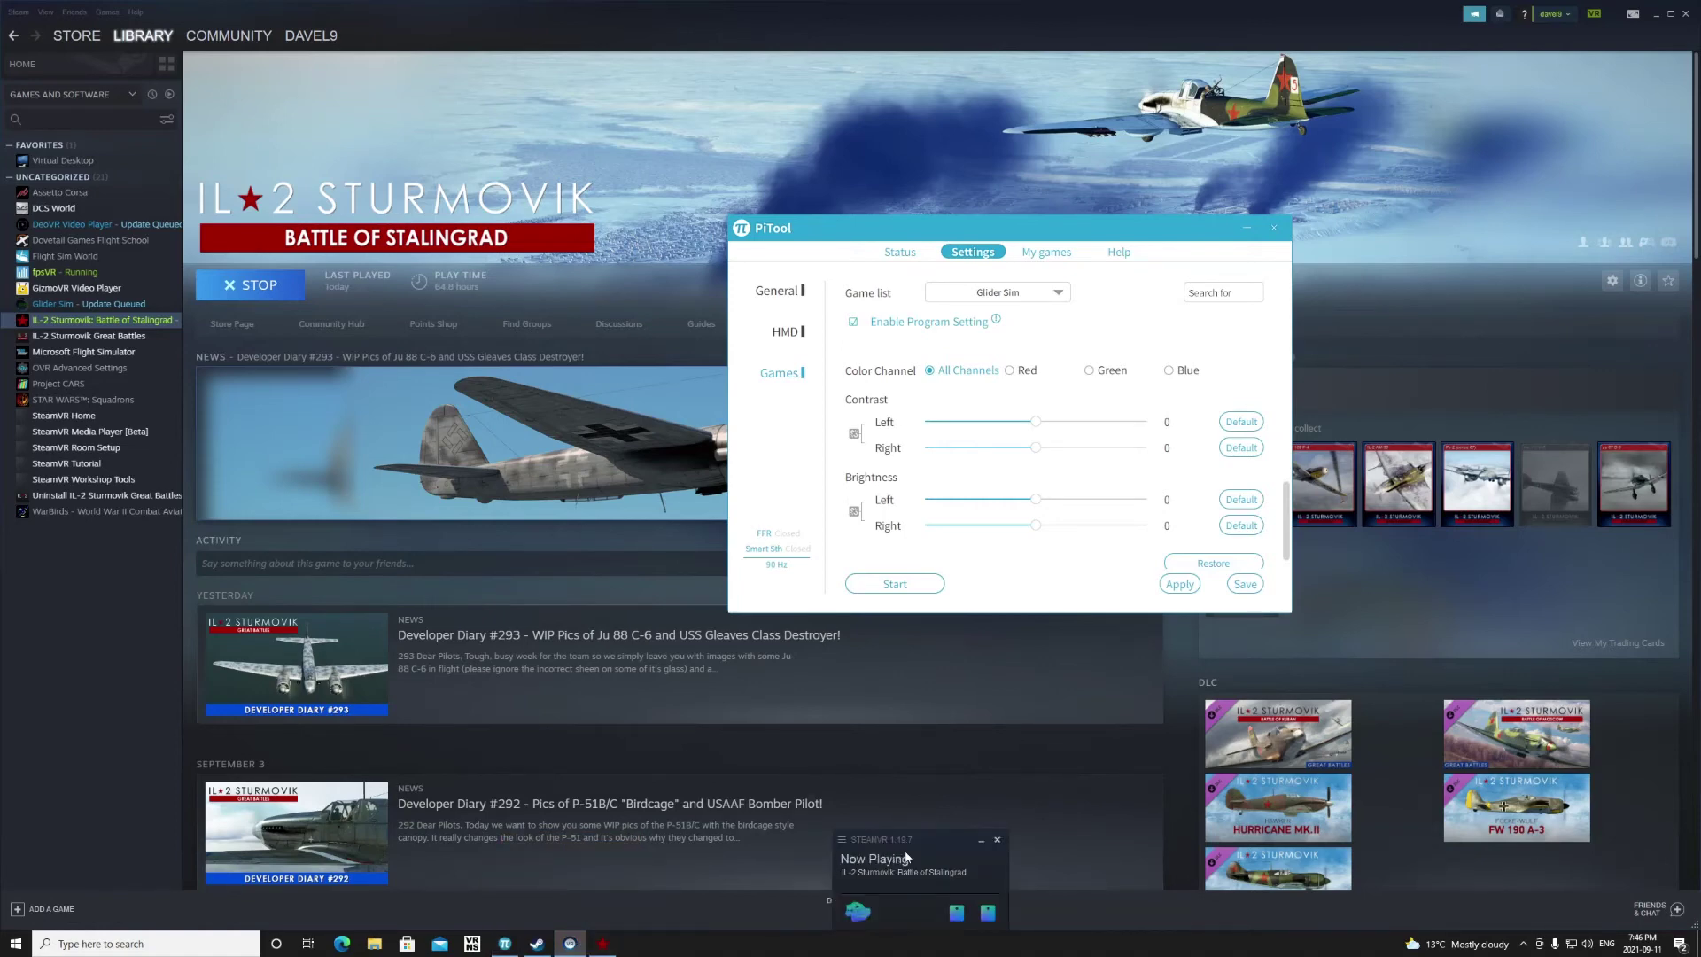
{"action": "left_click_drag", "start_coordinate": [906, 858], "coordinate": [535, 657]}
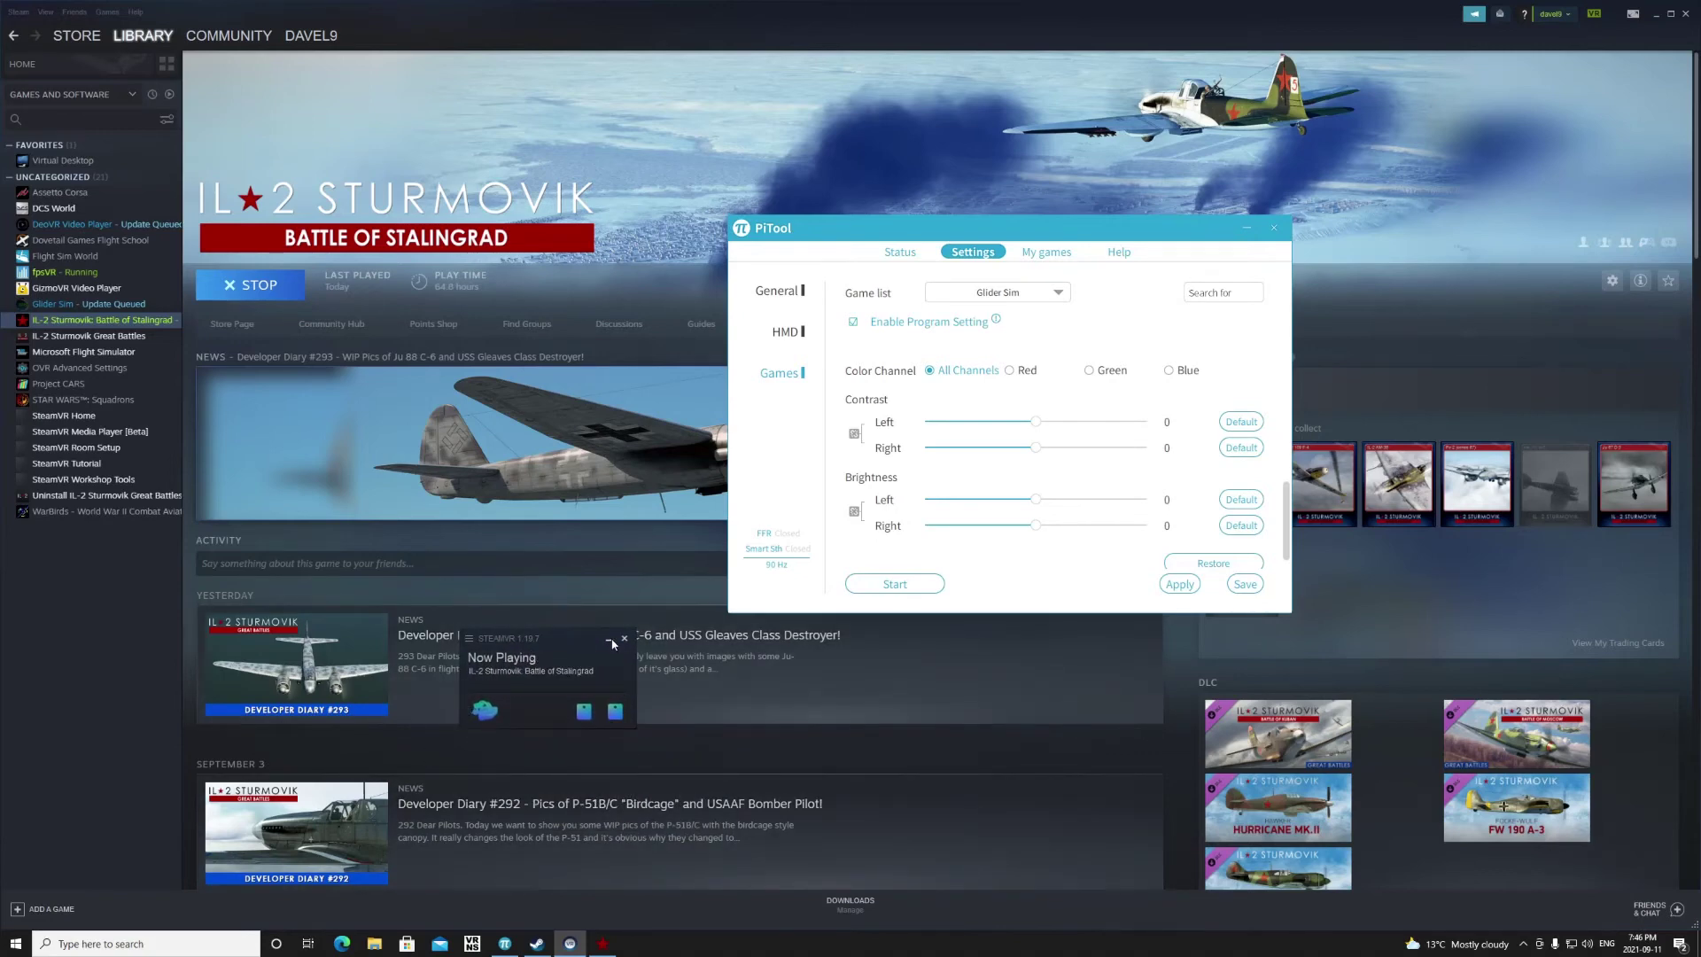
{"action": "right_click", "coordinate": [539, 677]}
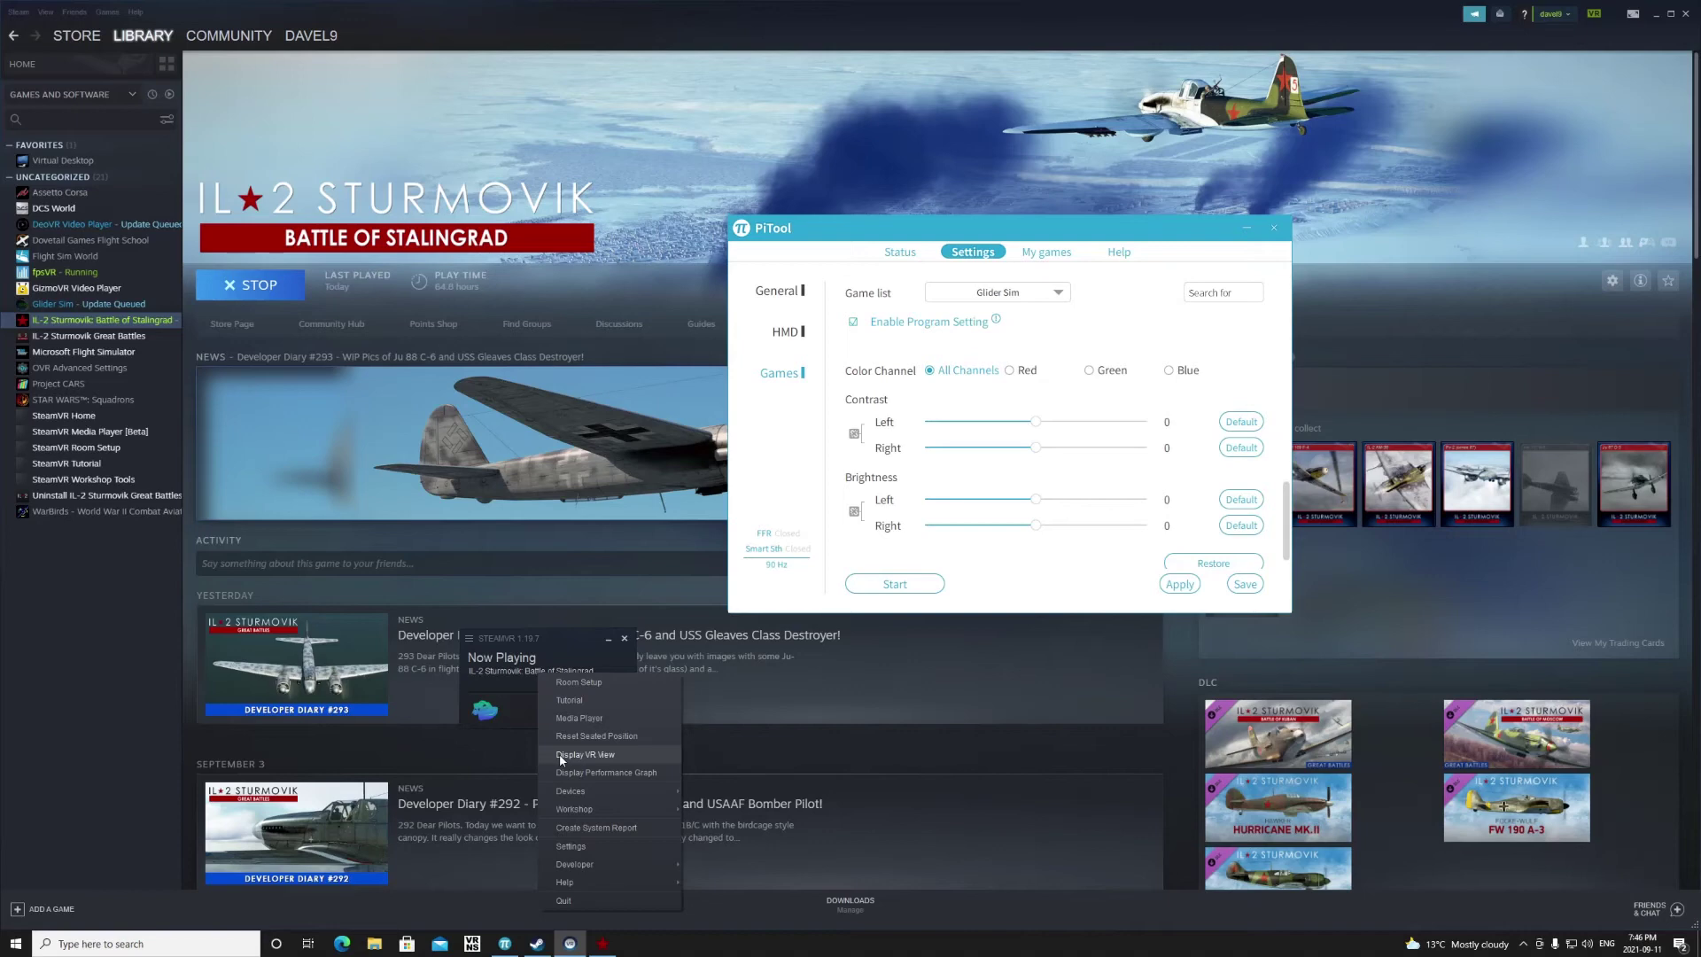
- Open SteamVR Settings and move its window to the screen centre over the Steam page
{"action": "left_click", "coordinate": [578, 846]}
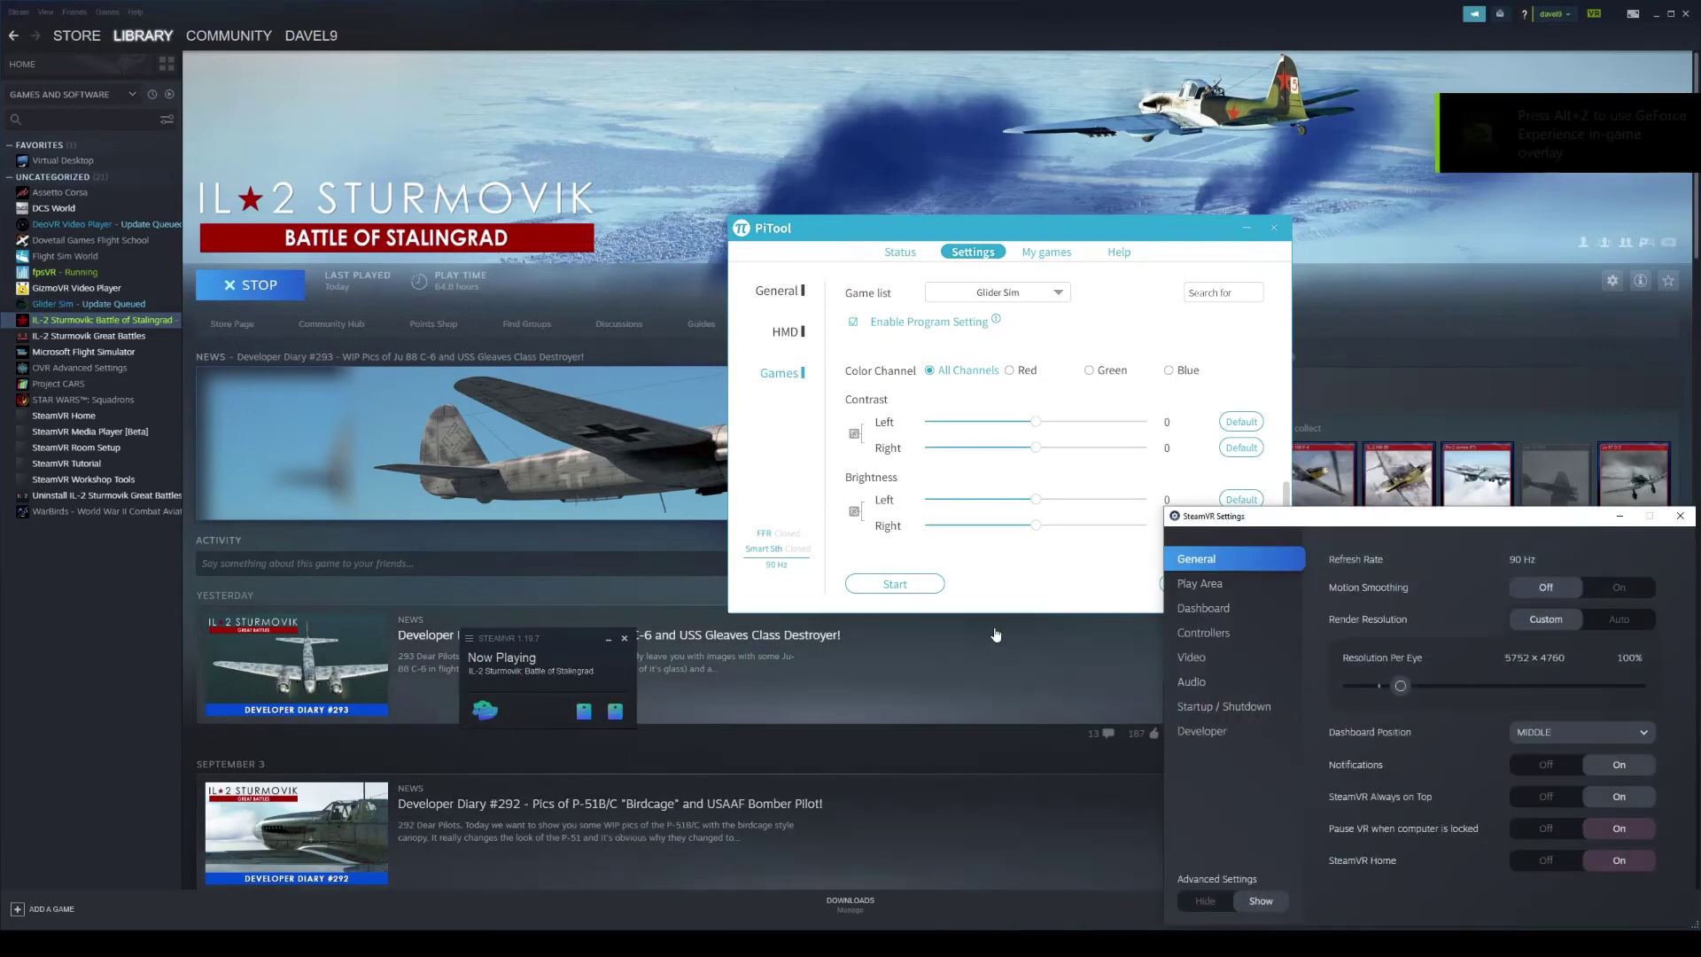
{"action": "left_click_drag", "start_coordinate": [1366, 513], "coordinate": [716, 391]}
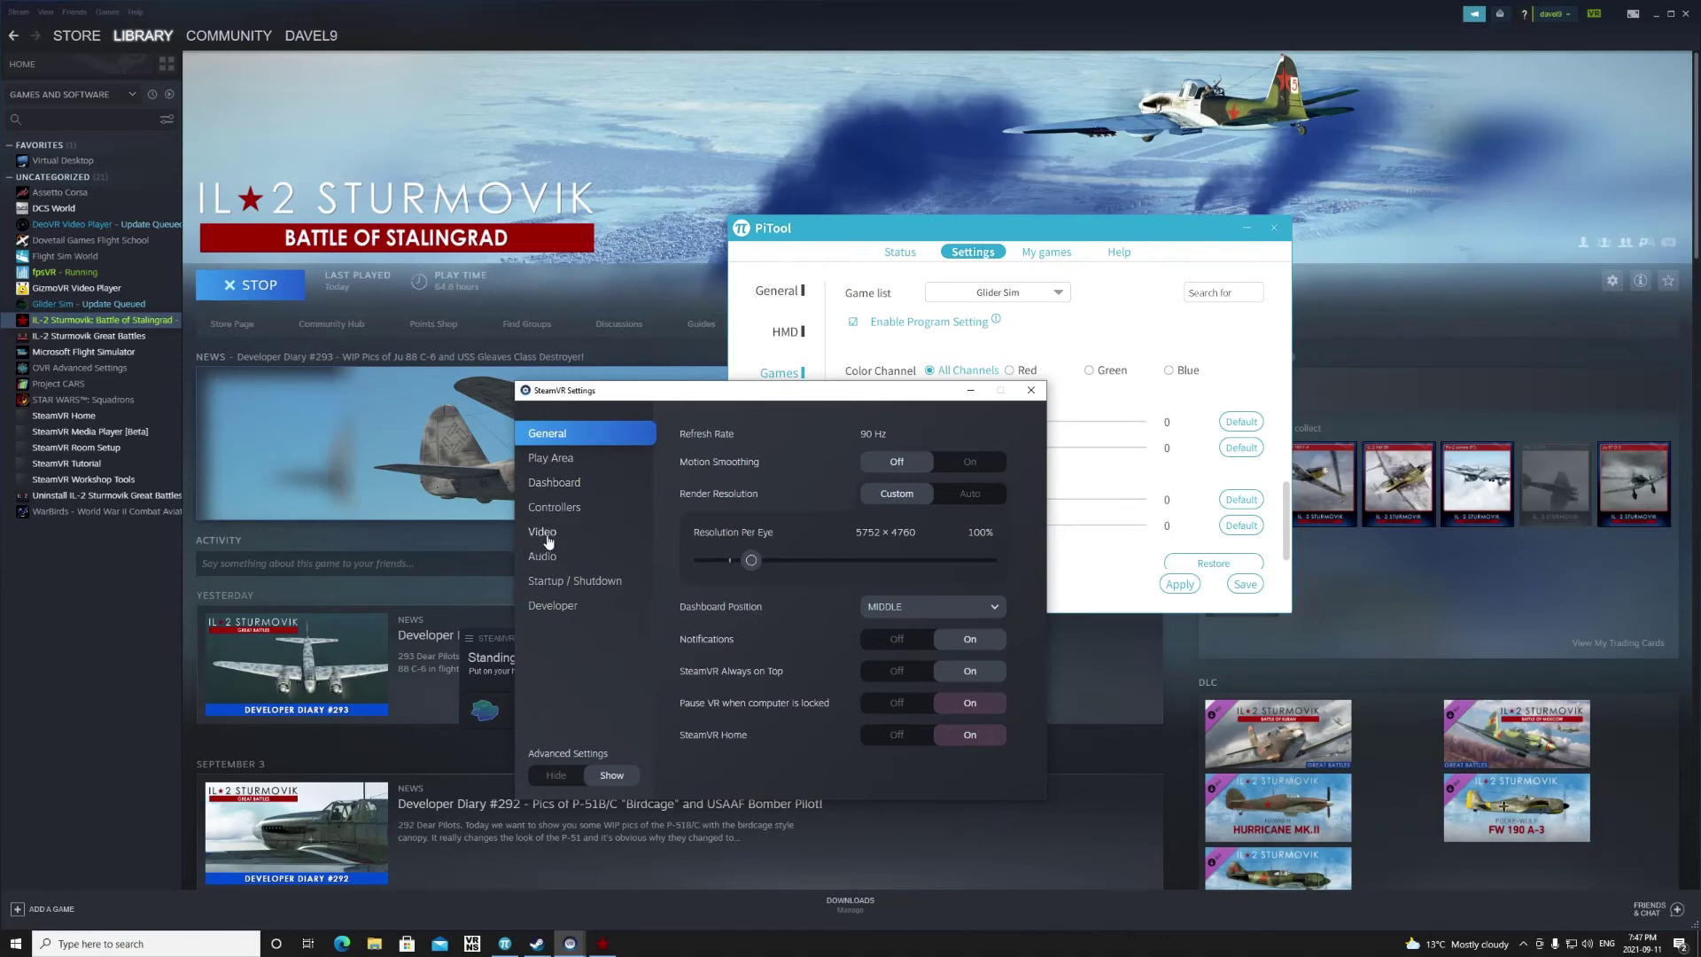
- Review IL-2 Sturmovik's per-application video settings from the SteamVR Video page
{"action": "left_click", "coordinate": [543, 532]}
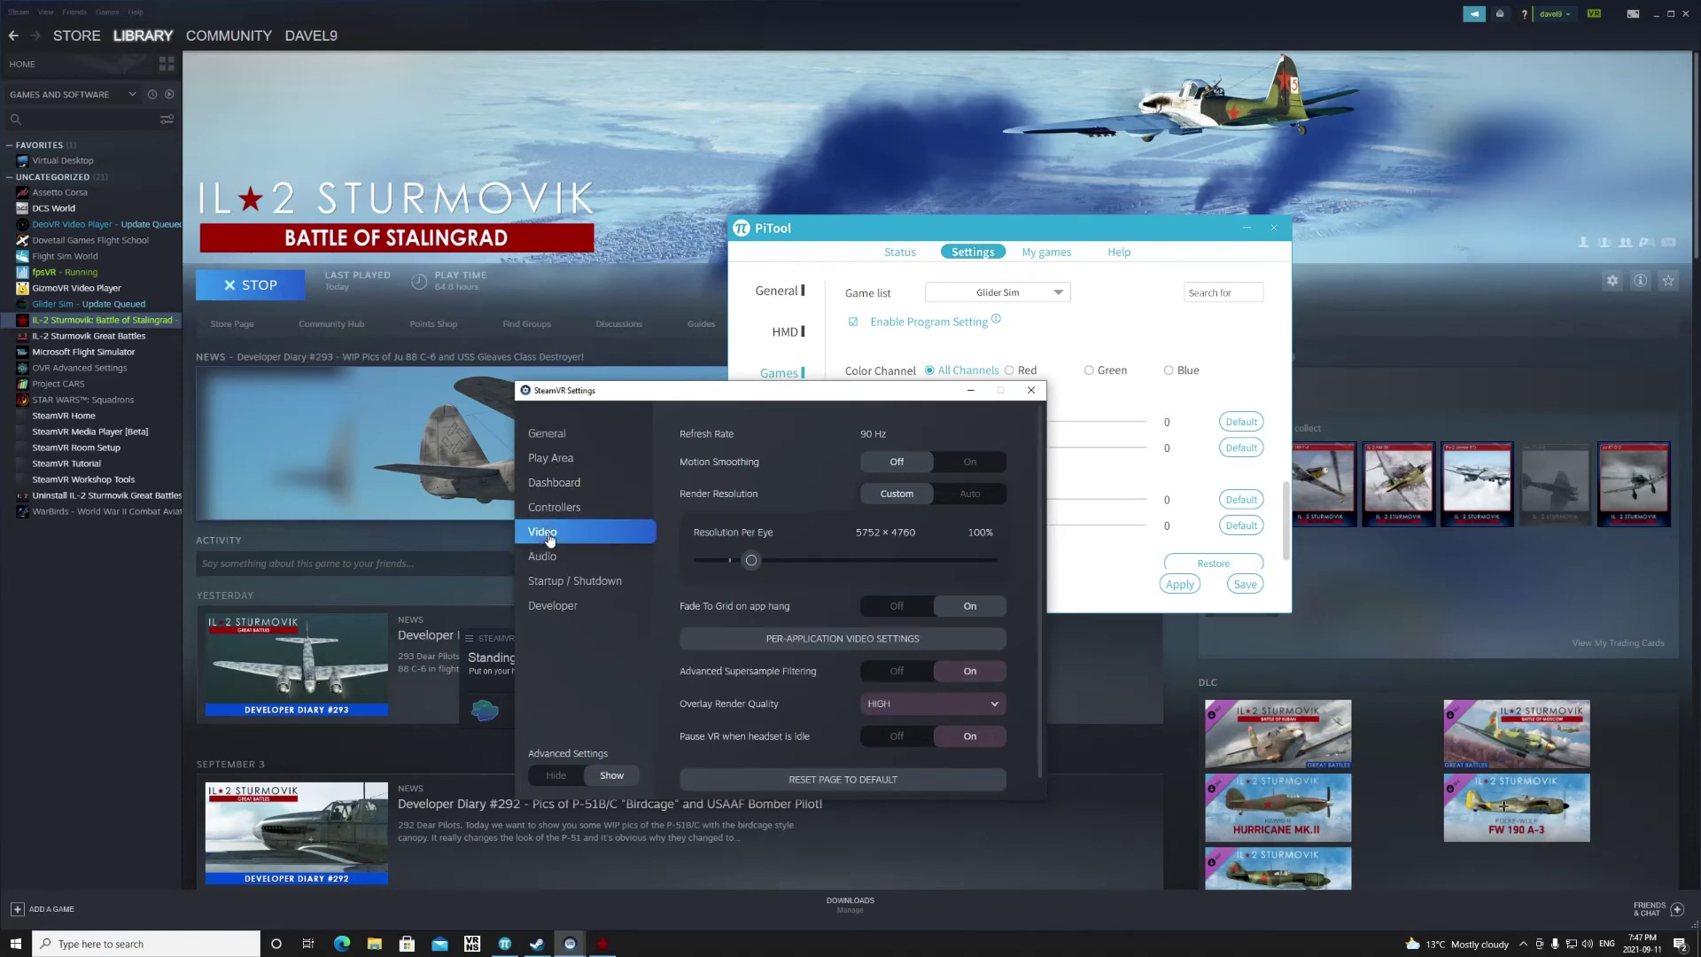
{"action": "left_click", "coordinate": [818, 638]}
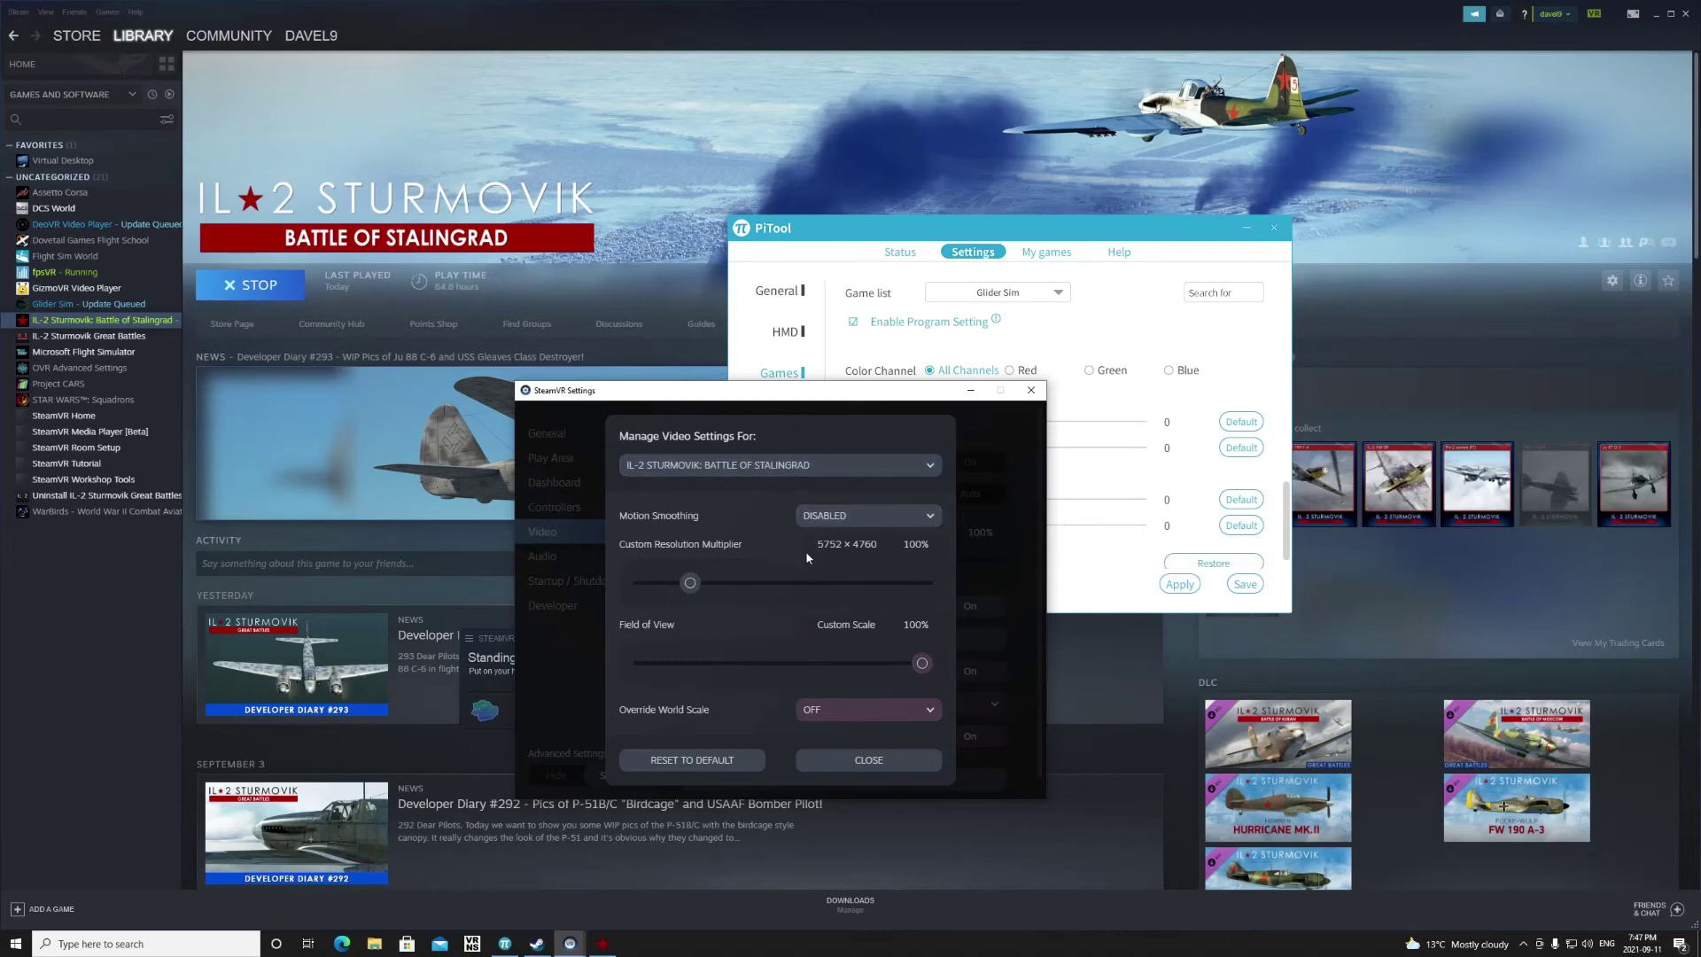
{"action": "mouse_move", "coordinate": [735, 550]}
- Close IL-2's per-application video settings and return to the IL-2 Sturmovik Steam page
{"action": "left_click", "coordinate": [868, 762]}
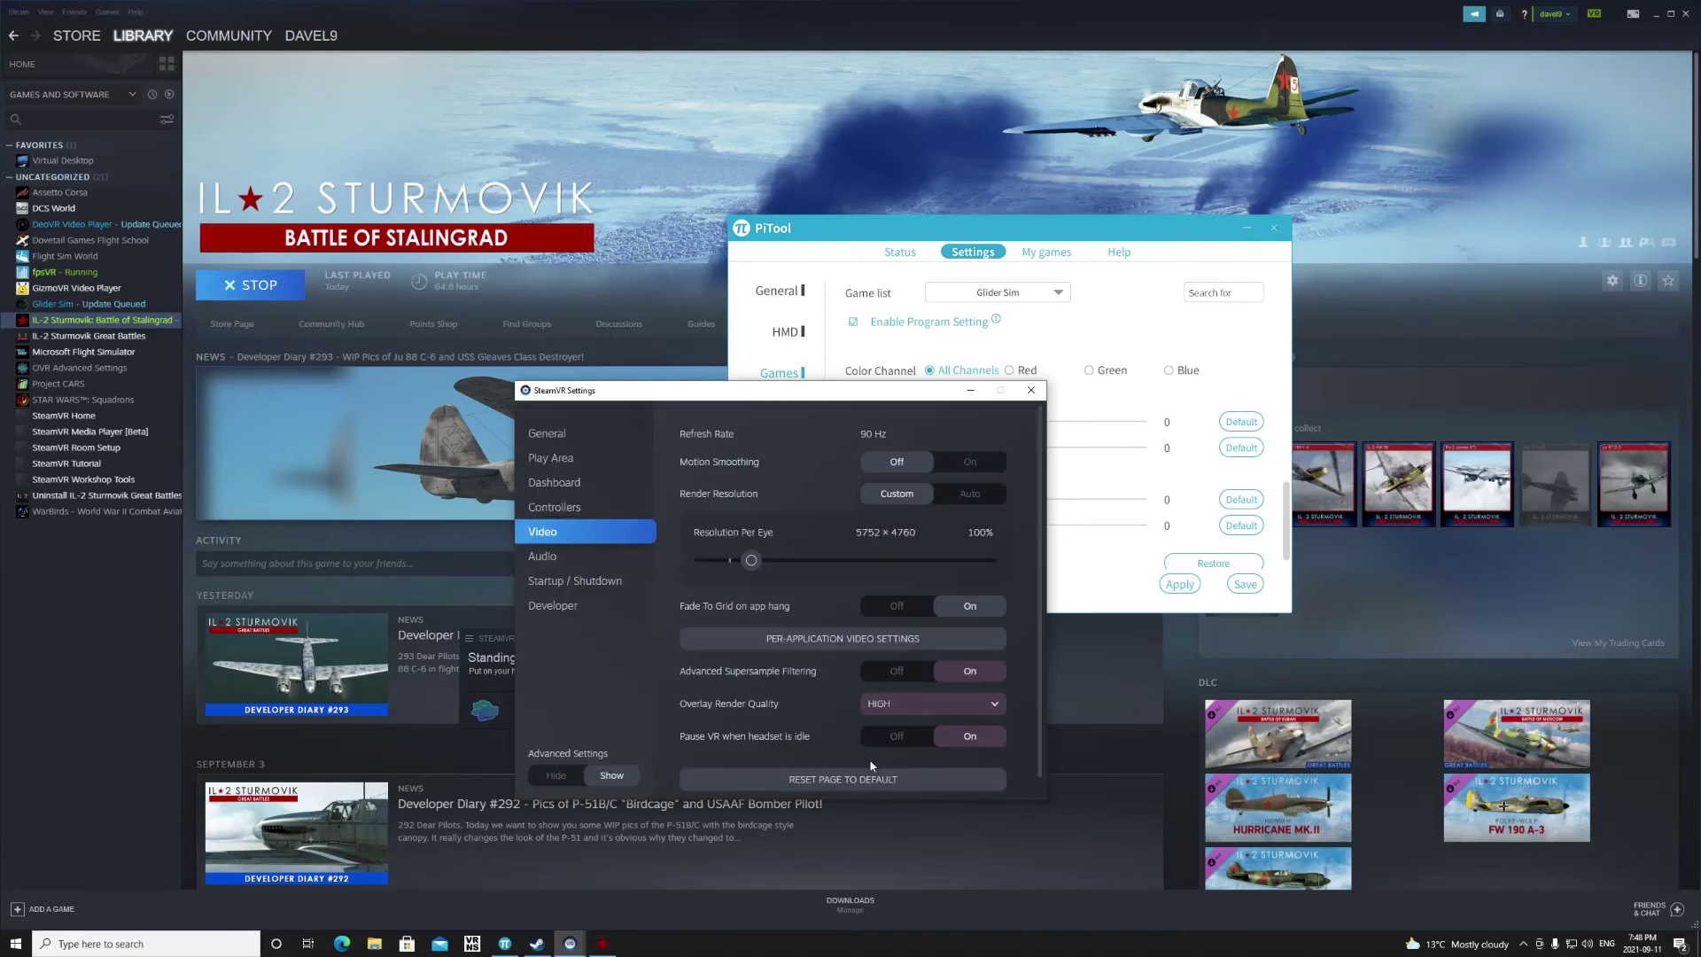
{"action": "left_click", "coordinate": [242, 289]}
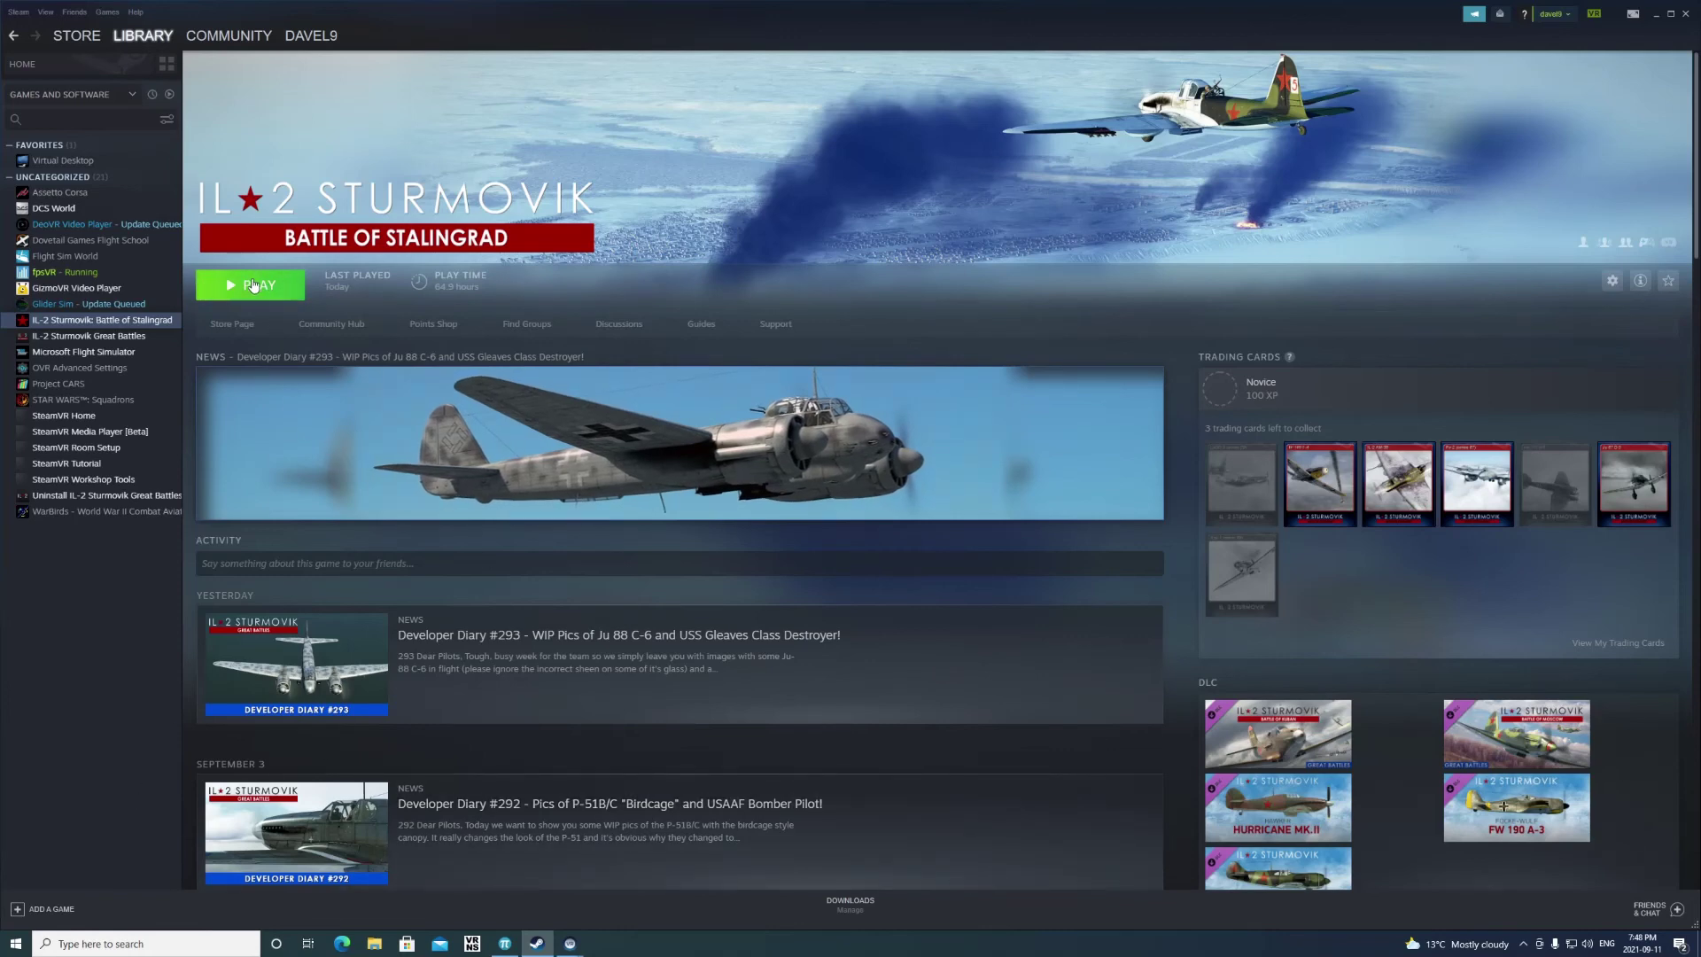
- Relaunch IL-2 Sturmovik with the 'Launch in VR in Steam VR Mode' option
{"action": "left_click", "coordinate": [254, 287]}
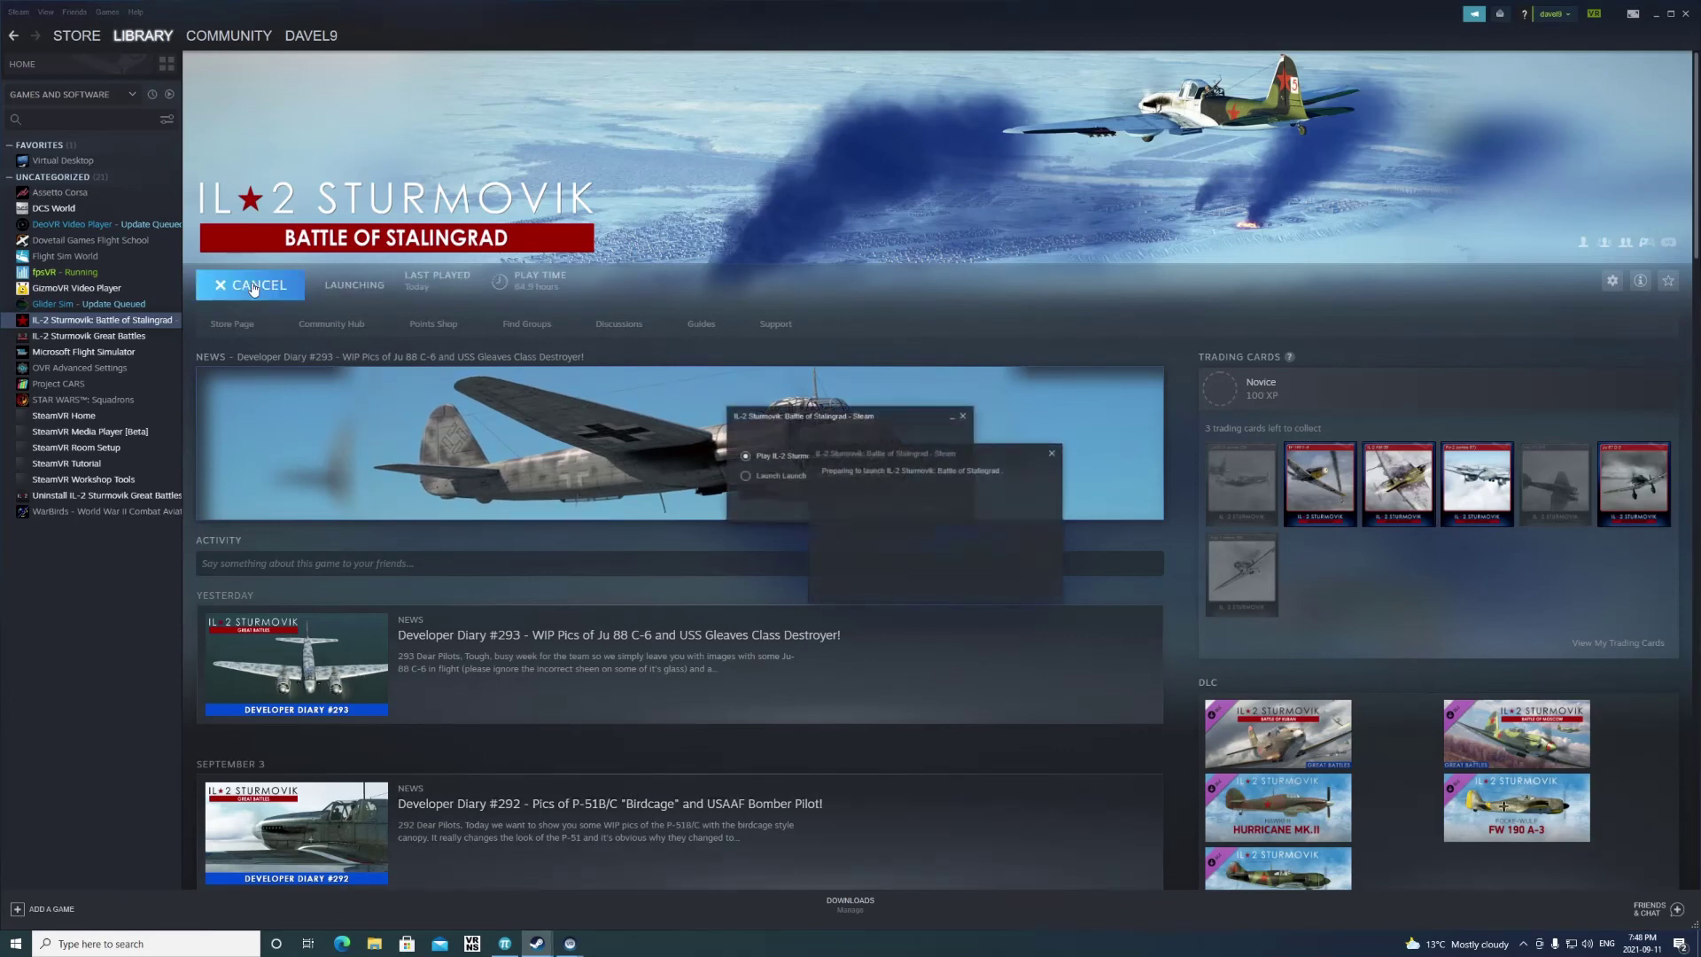
{"action": "left_click", "coordinate": [783, 478]}
{"action": "left_click", "coordinate": [857, 510]}
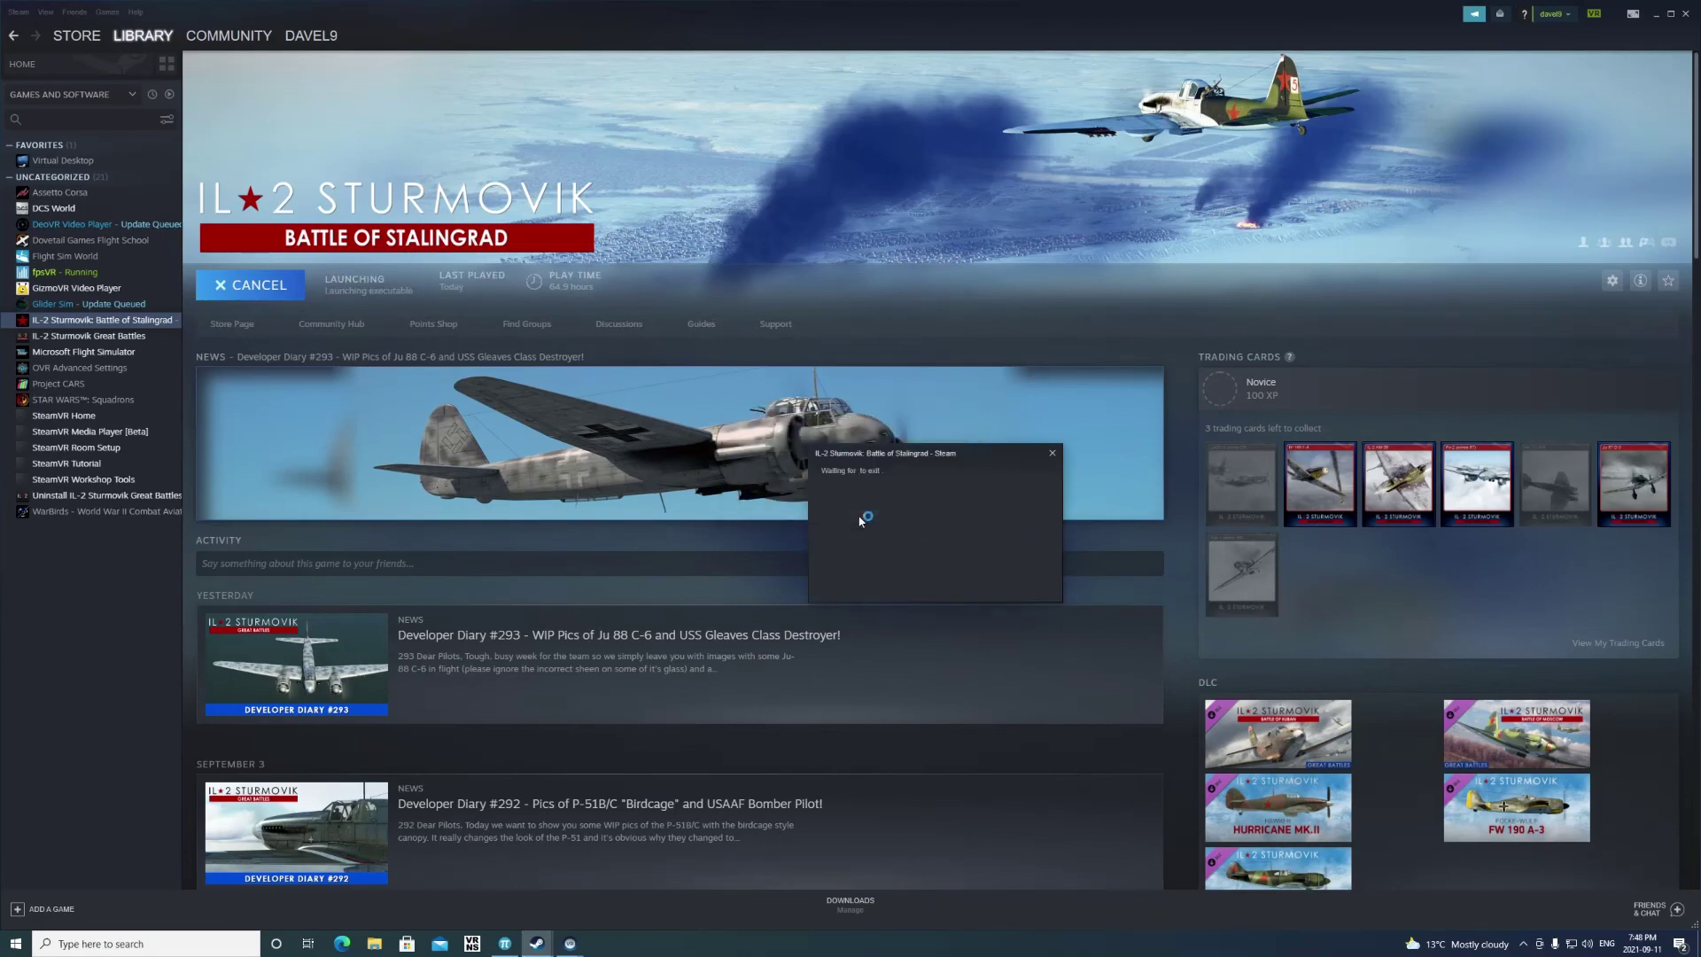